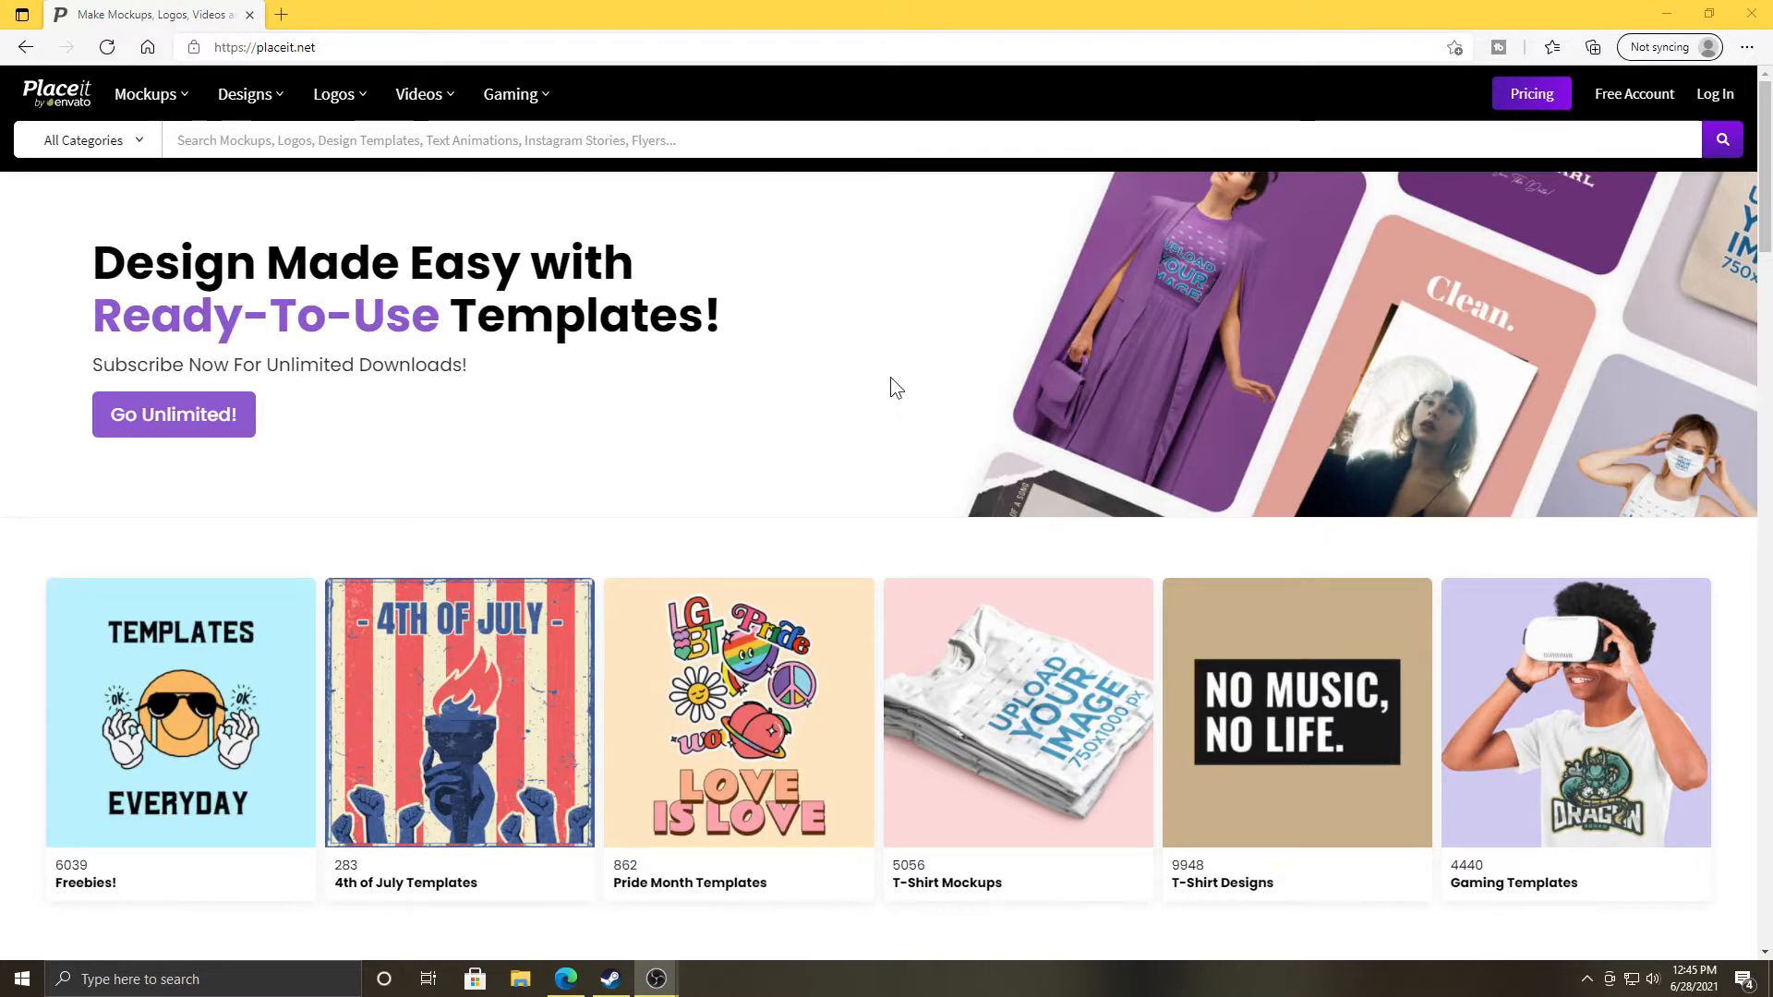
Open the YouTube Thumbnails templates from the Gaming menu.
mouse_move(469, 97)
mouse_move(526, 99)
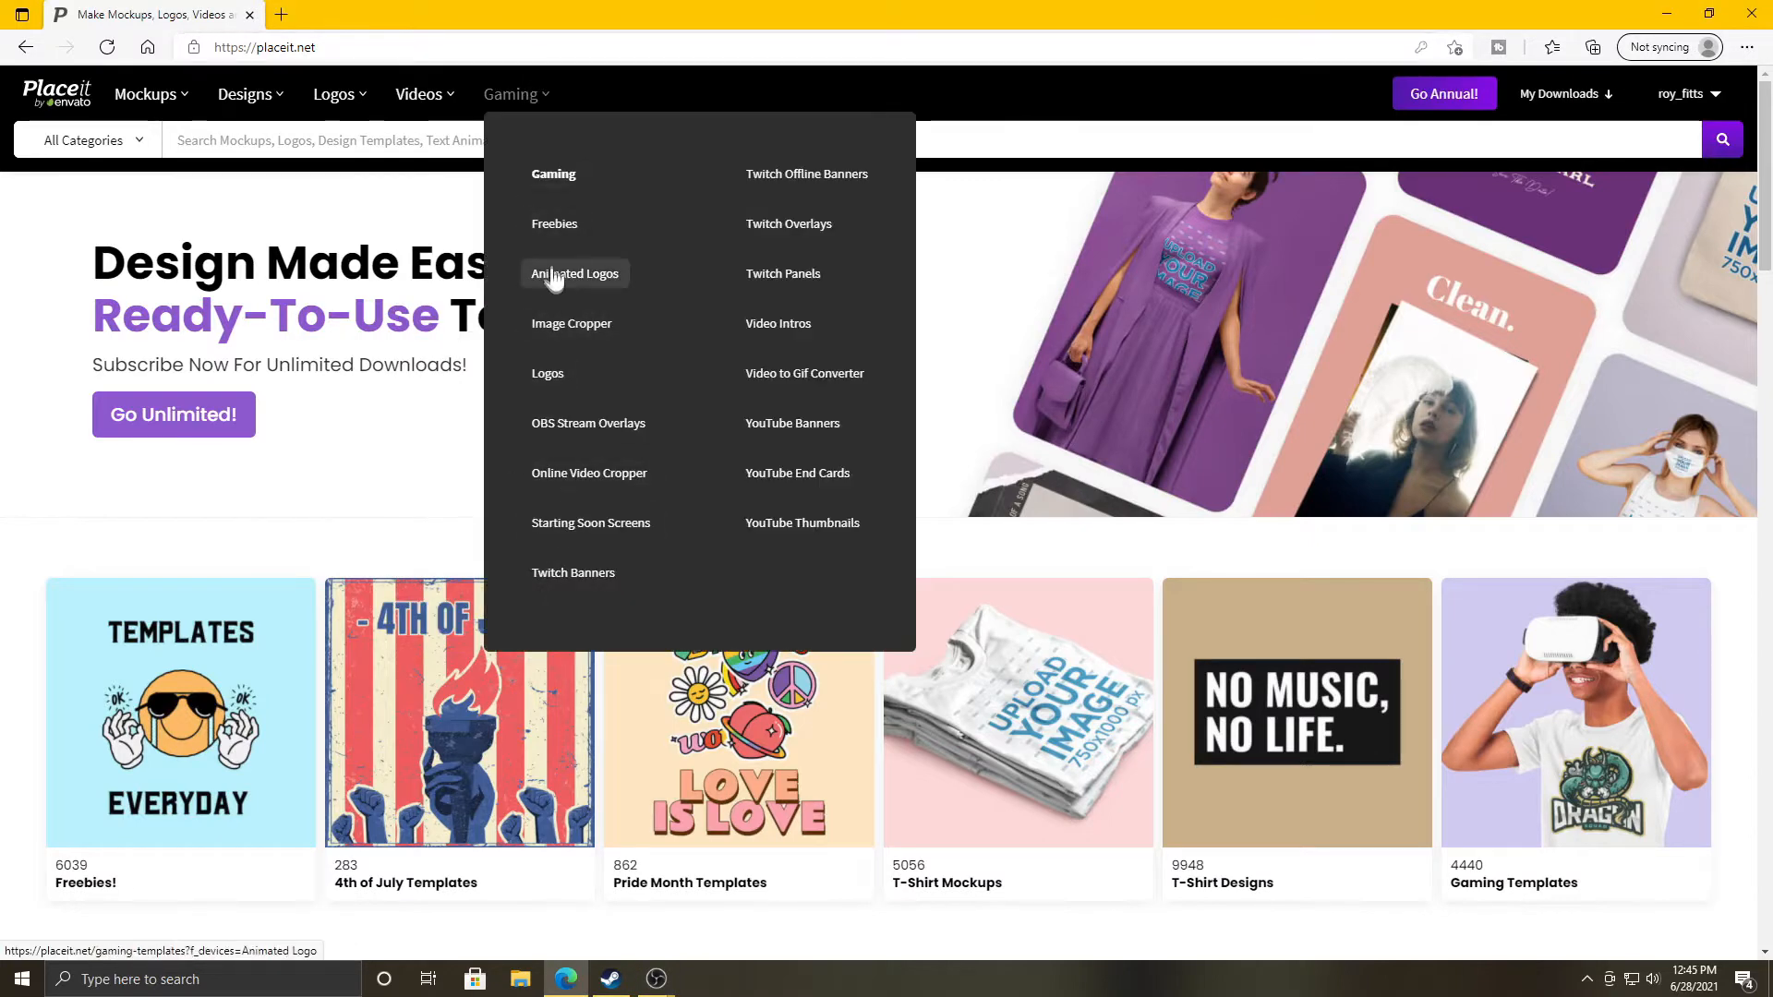
click(767, 530)
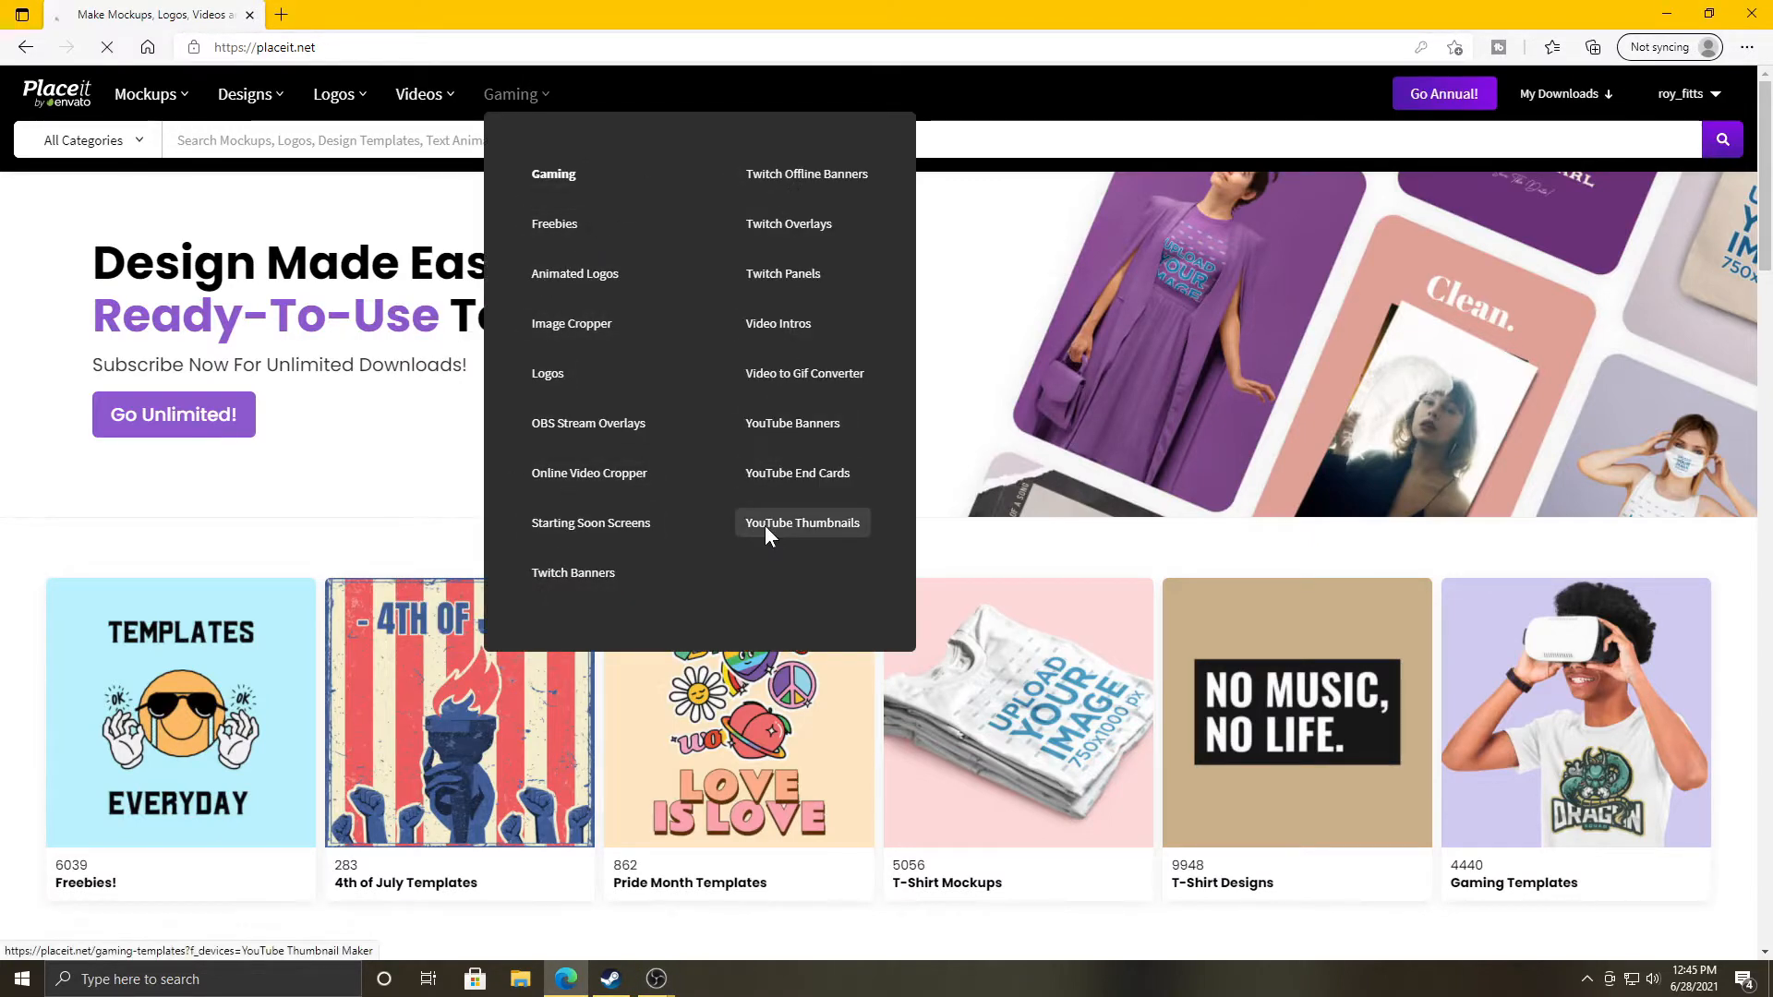
Scroll the template grid and move to page 2 of the results.
scroll(761, 518, down, 6)
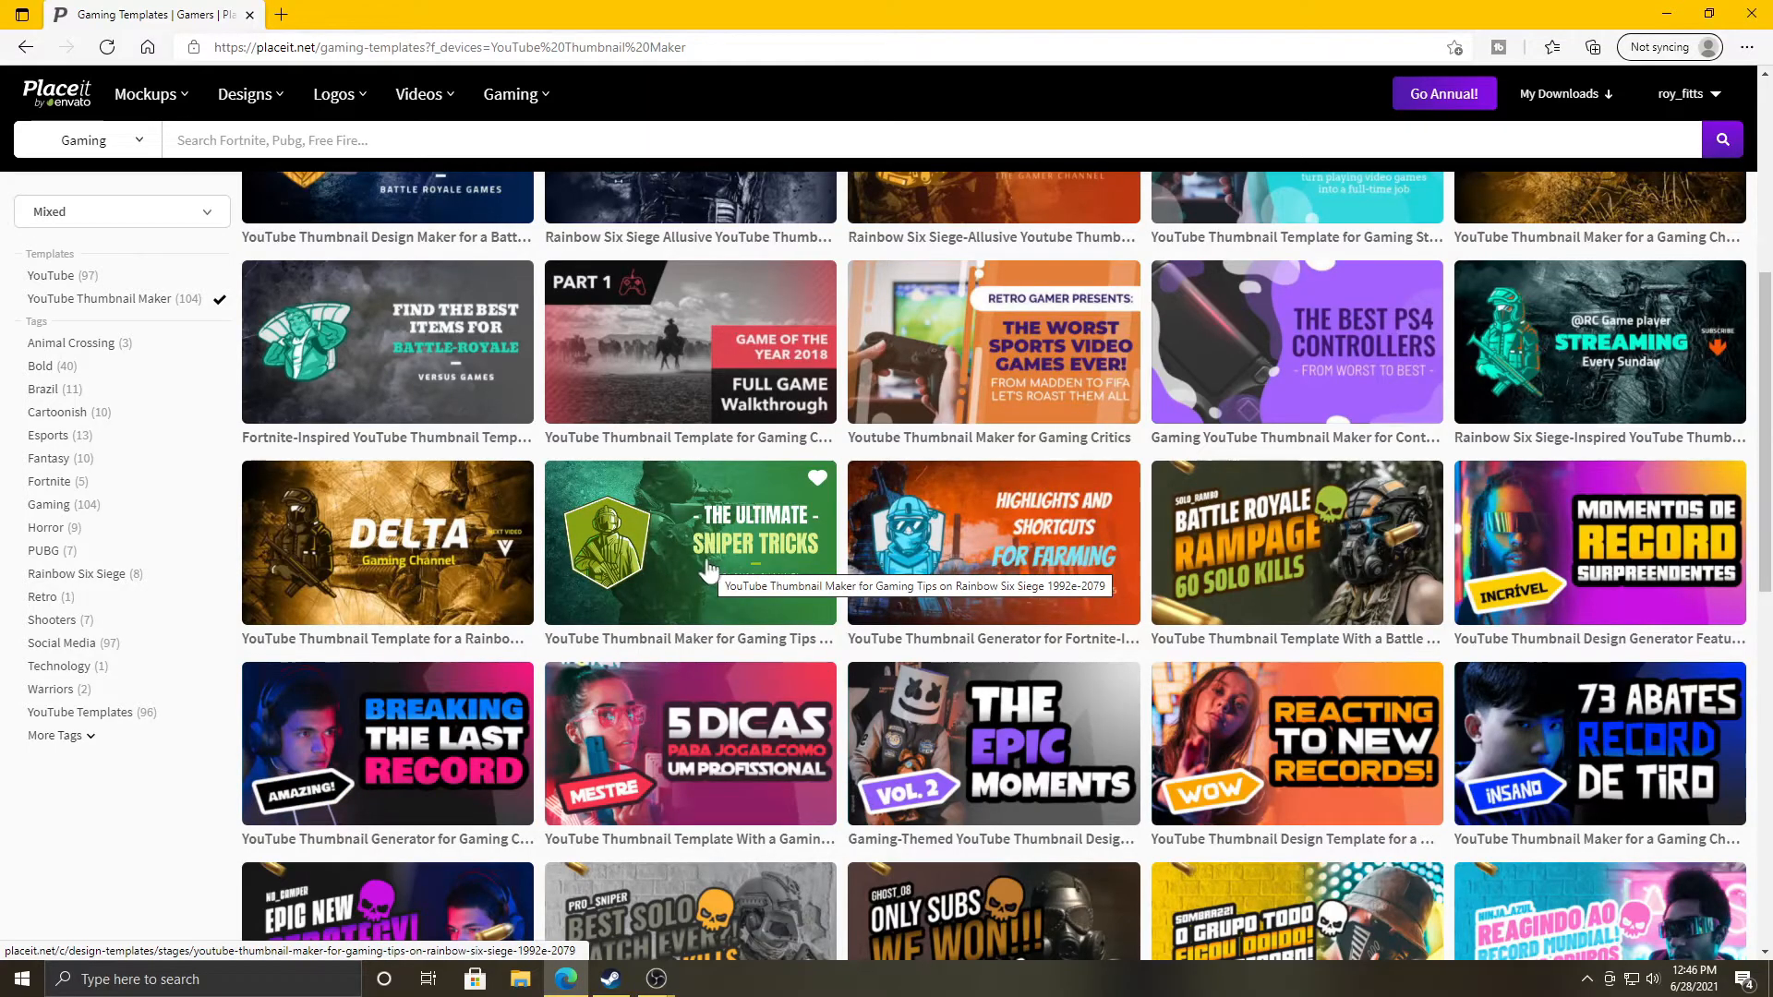
scroll(1021, 617, up, 1)
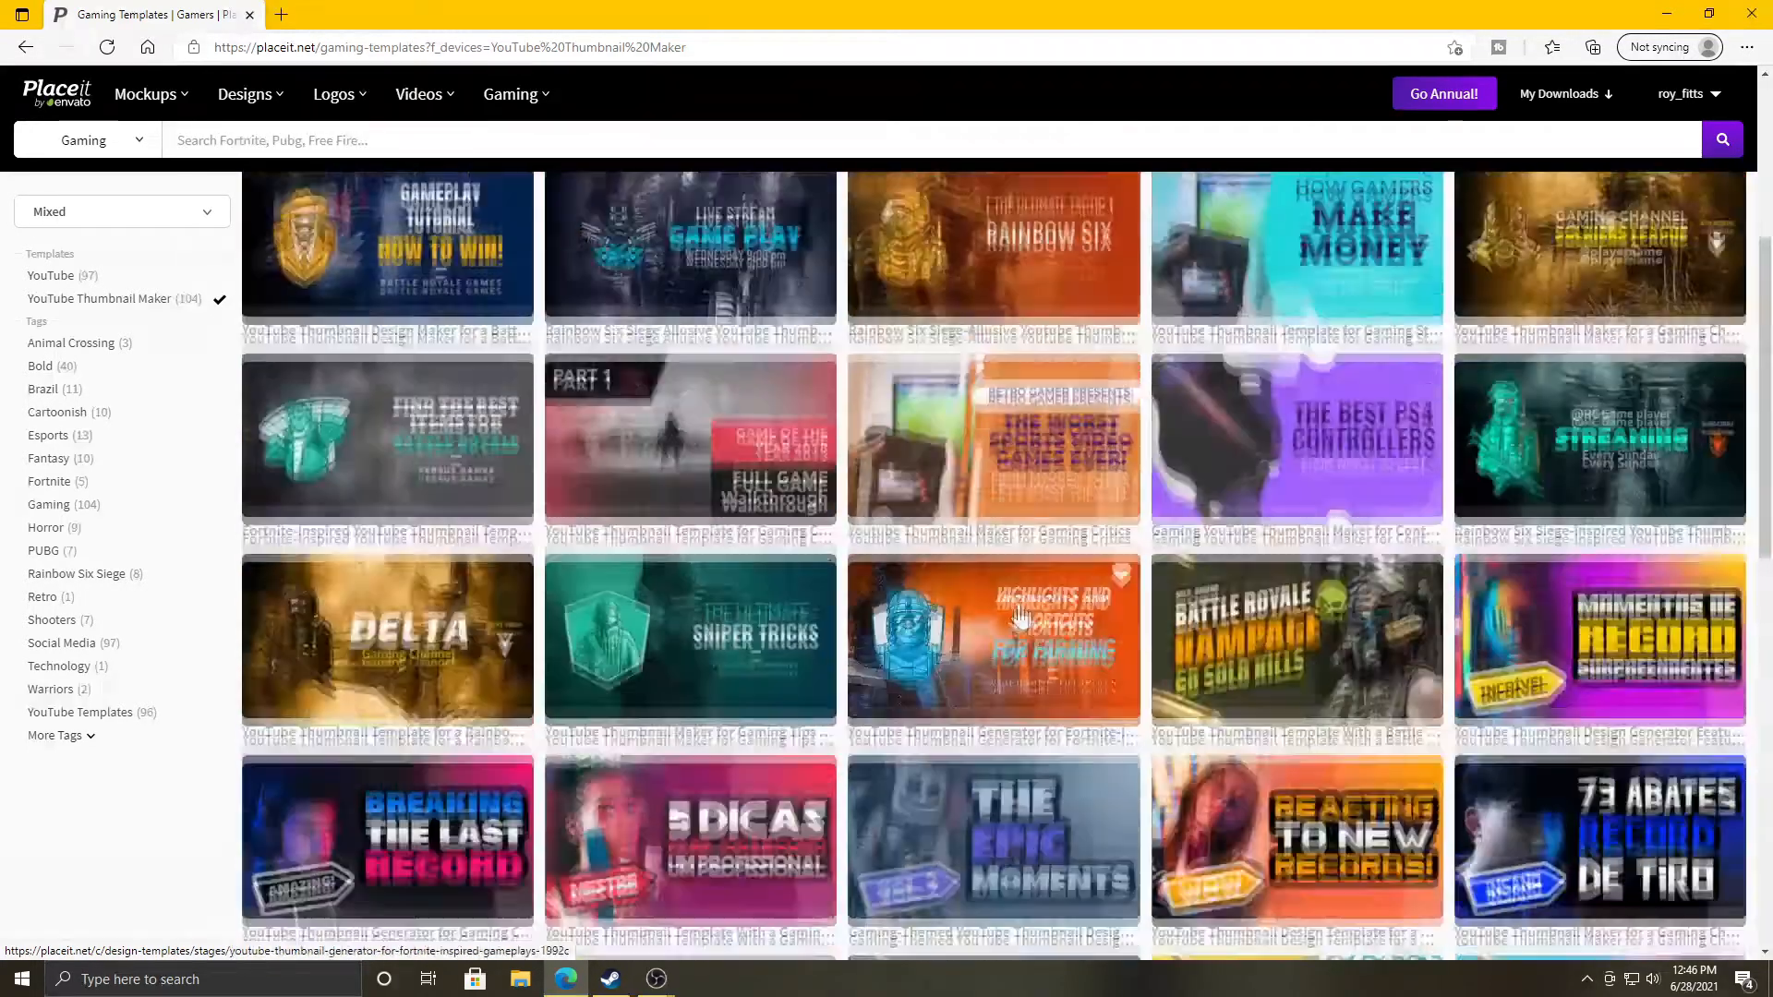
scroll(1020, 617, up, 1)
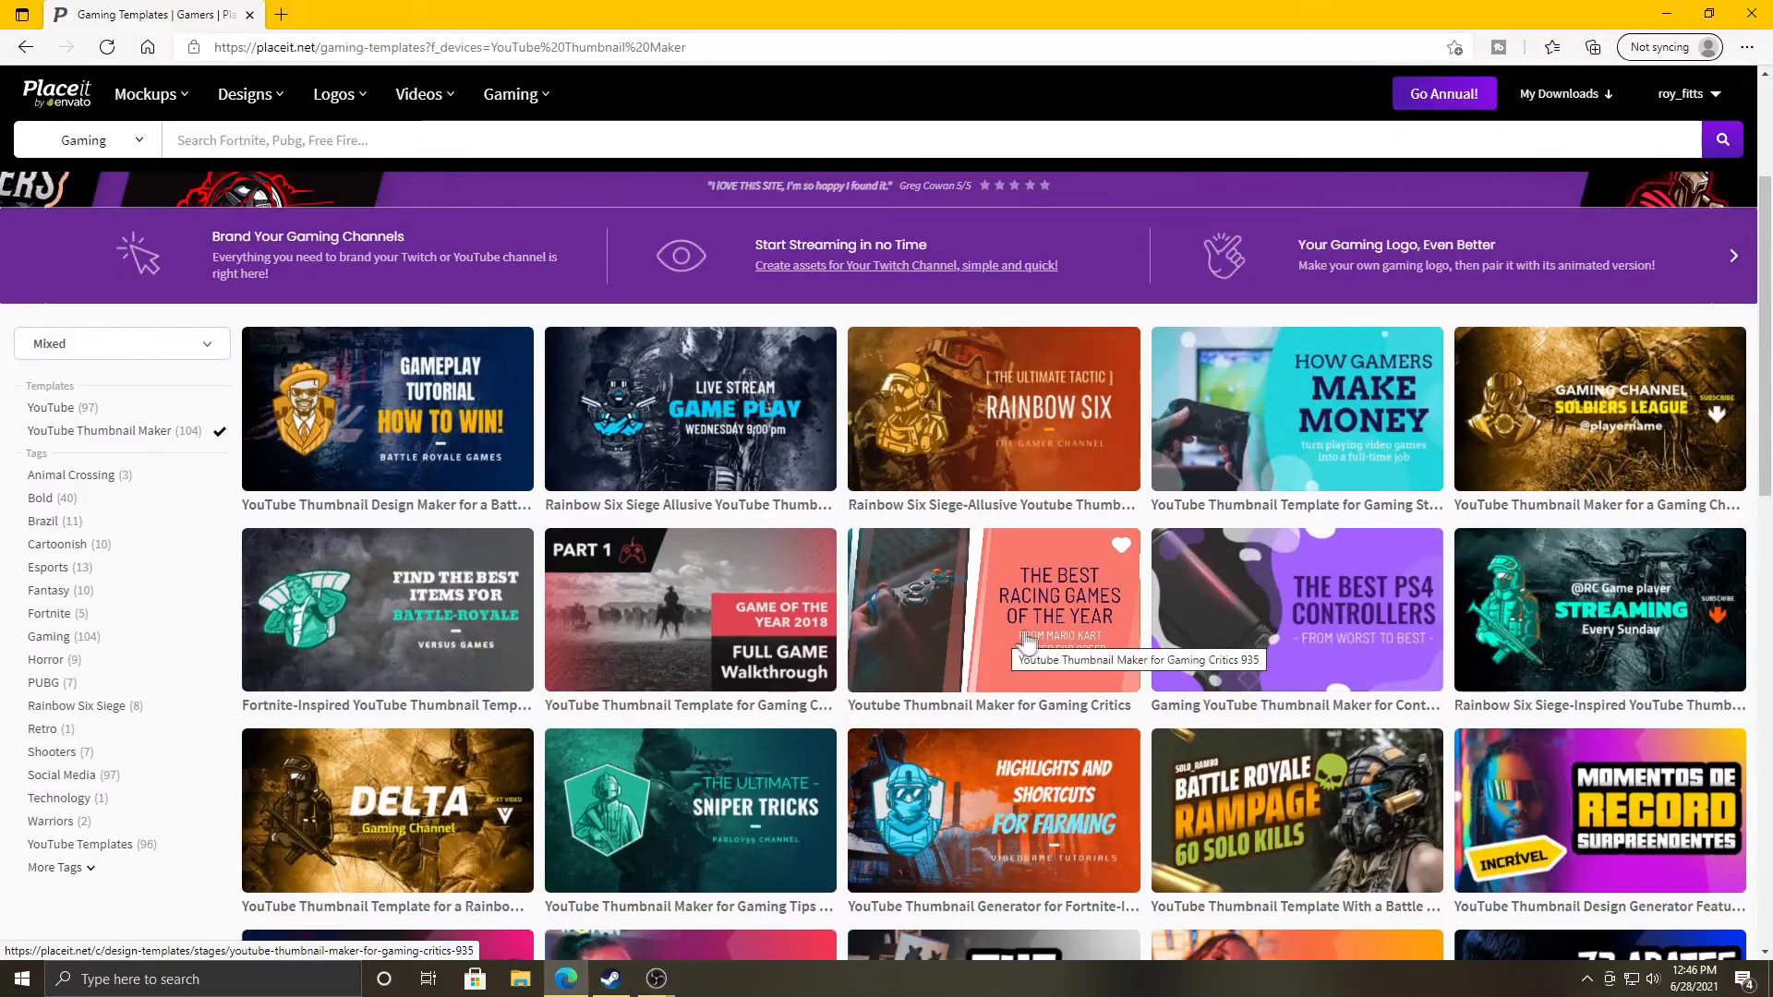
scroll(1027, 641, down, 7)
click(940, 727)
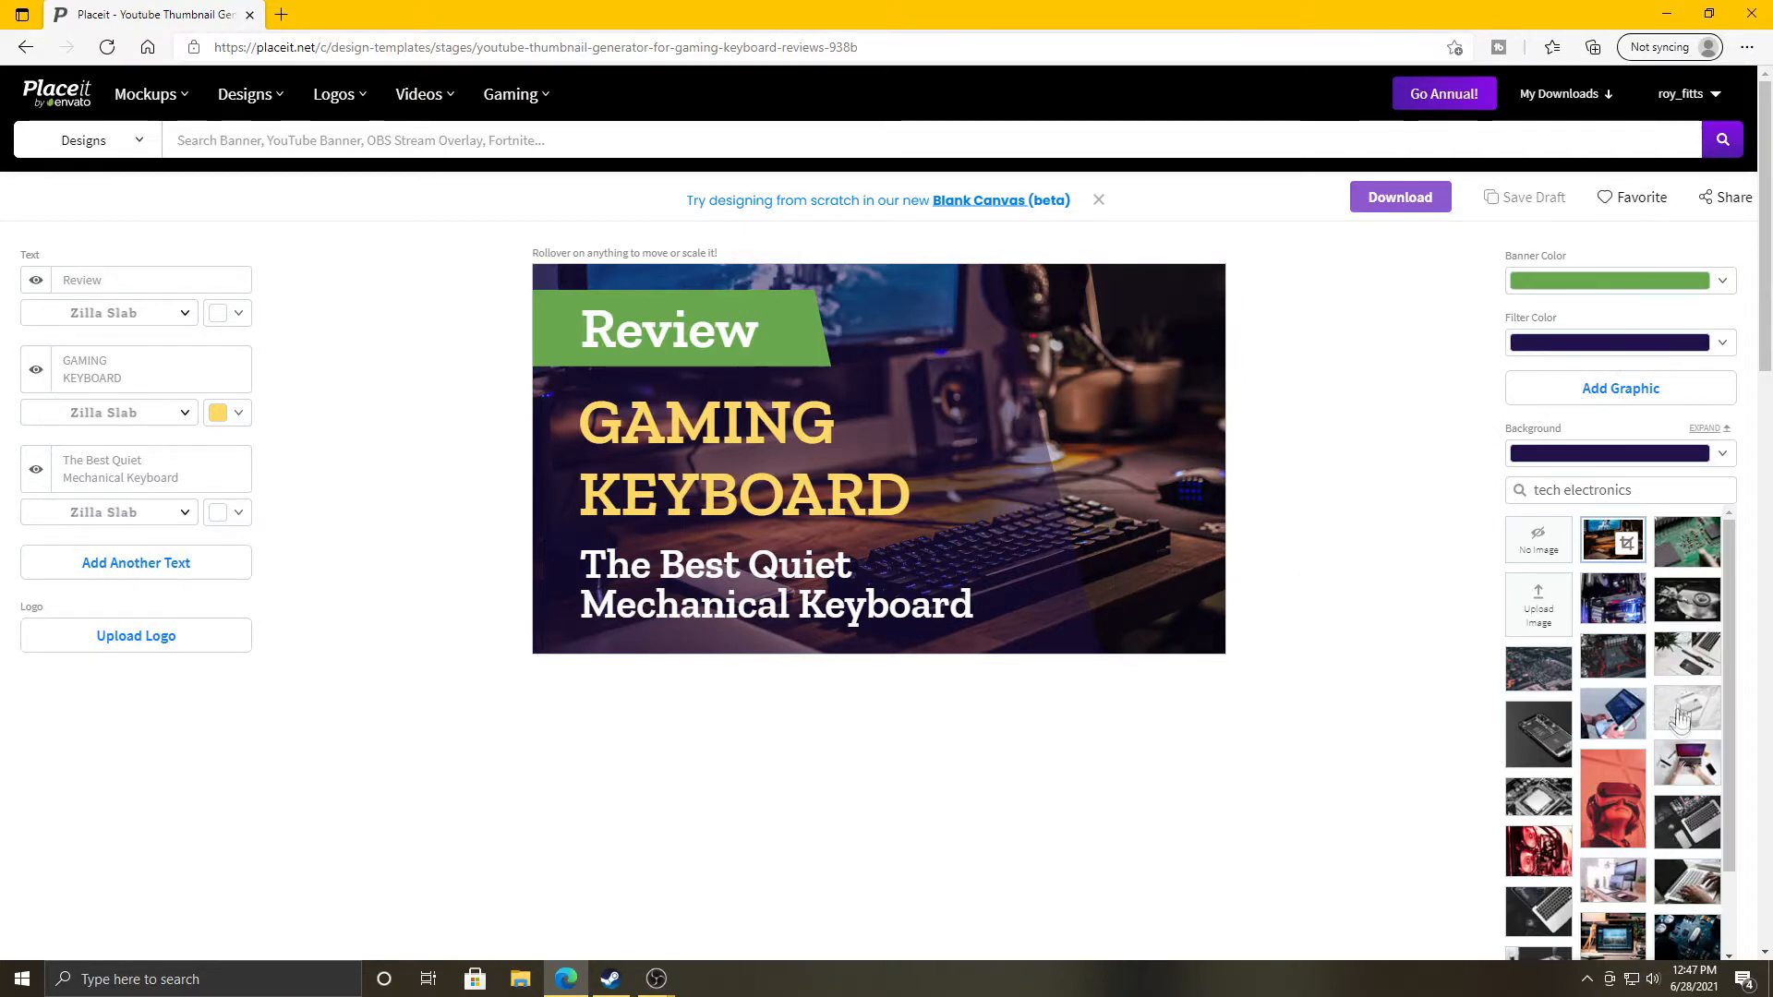
Try several tech photos as background, settling on the desk shot with a backlit keyboard.
click(1618, 616)
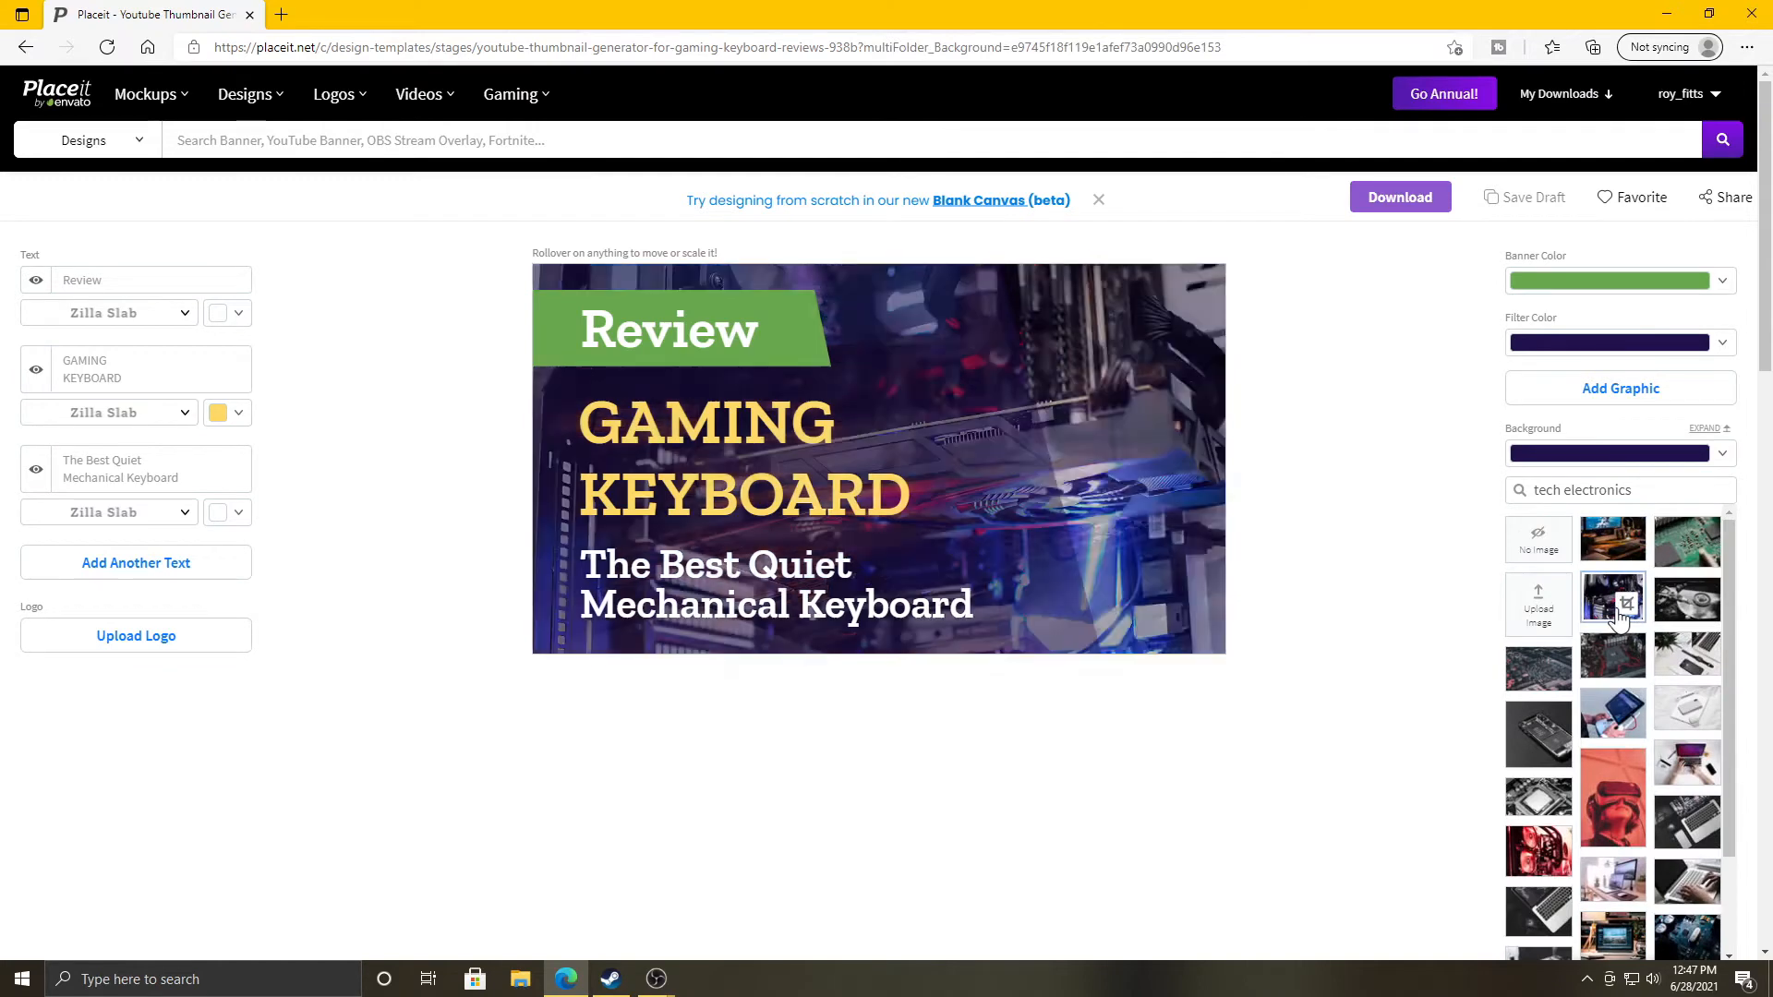
click(1679, 602)
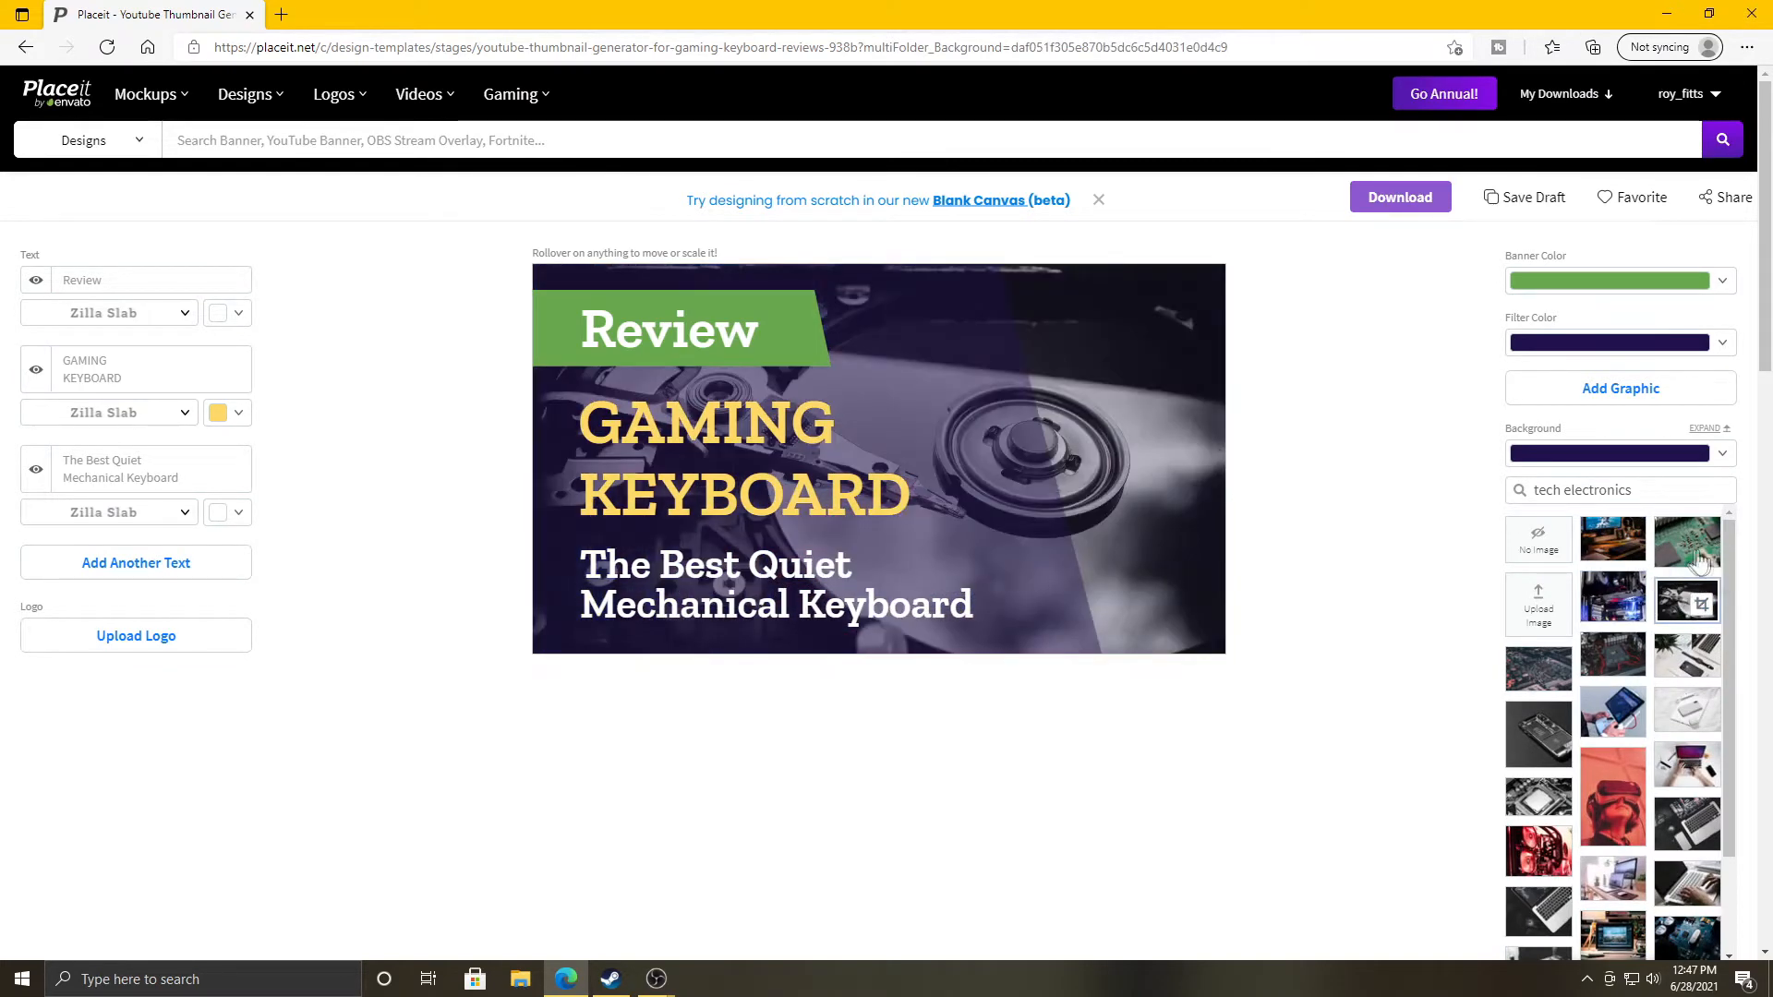
click(1704, 559)
scroll(1538, 767, down, 1)
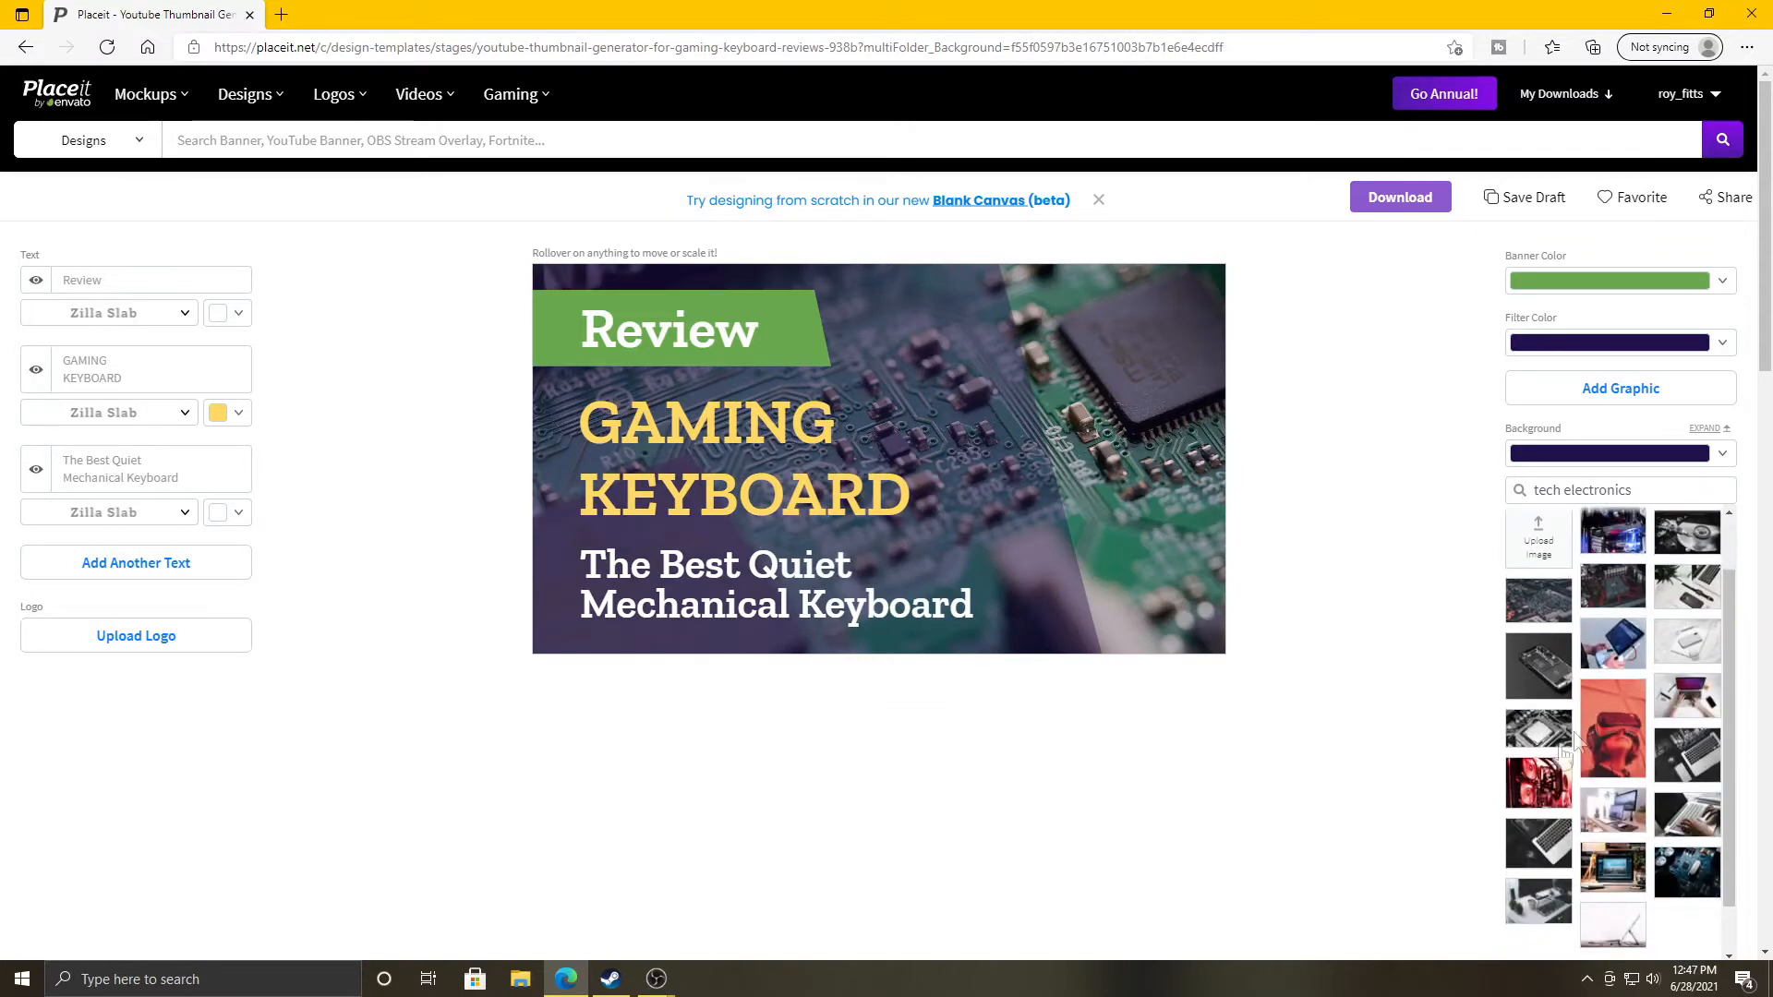
click(1519, 774)
scroll(1533, 785, down, 1)
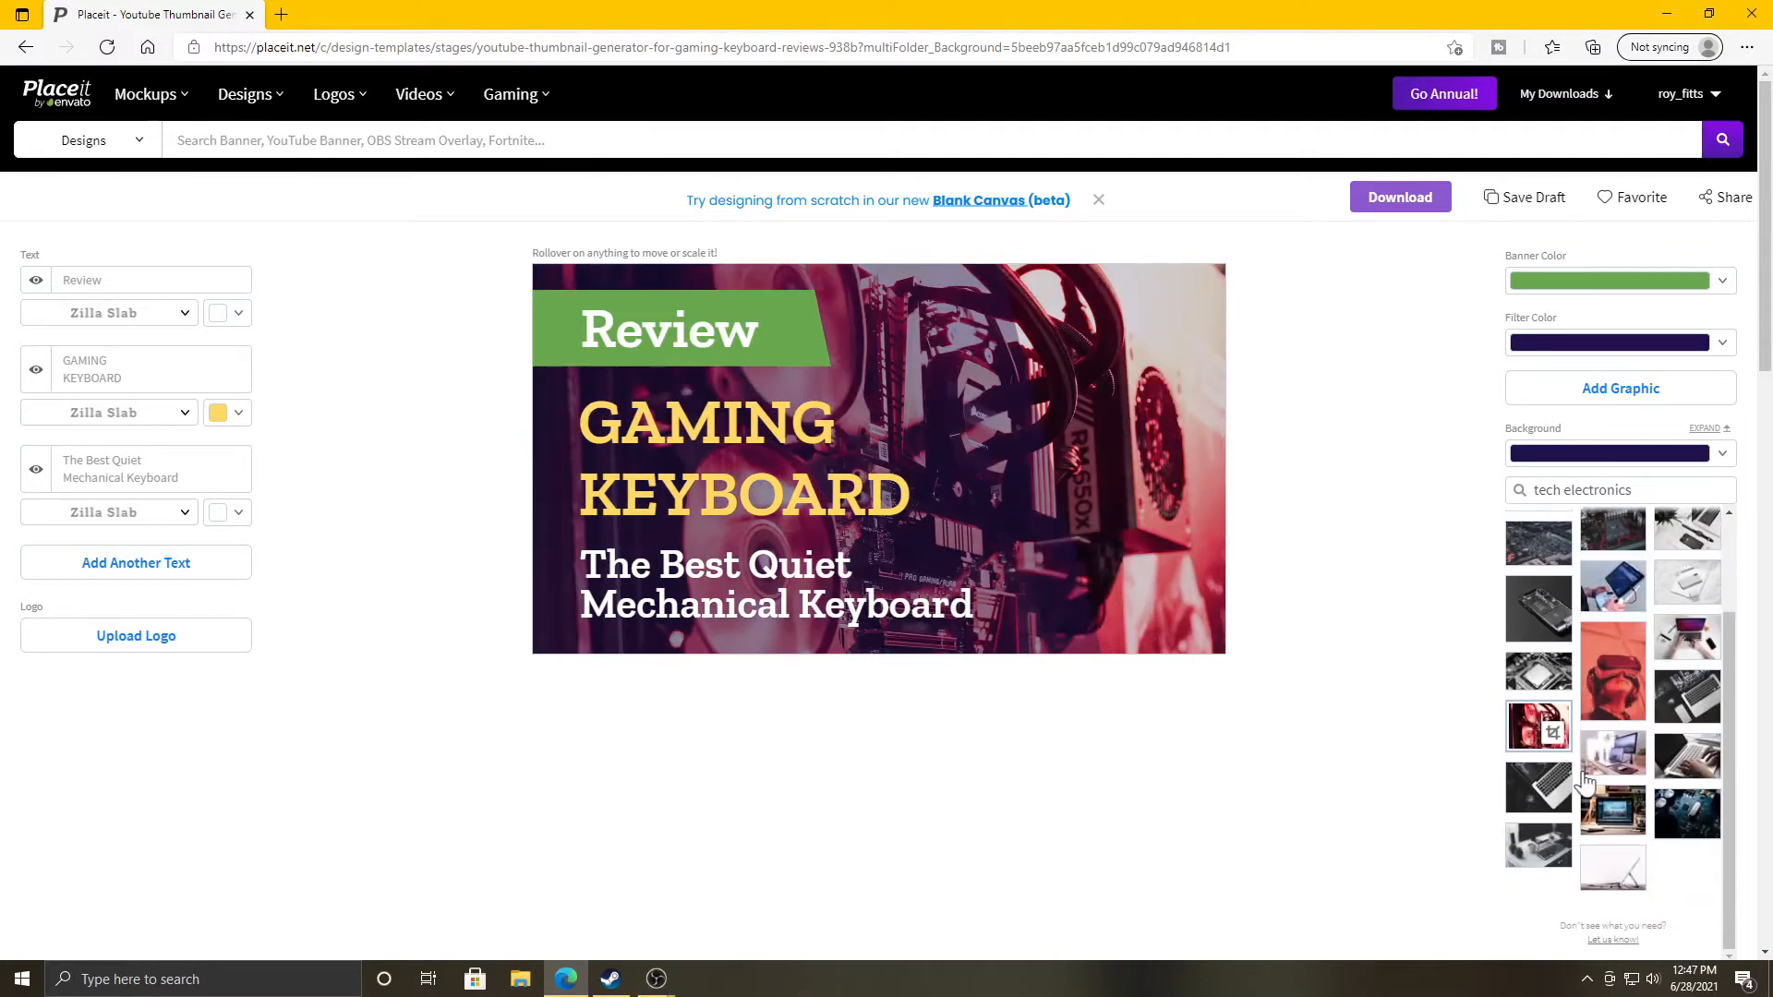
click(1548, 811)
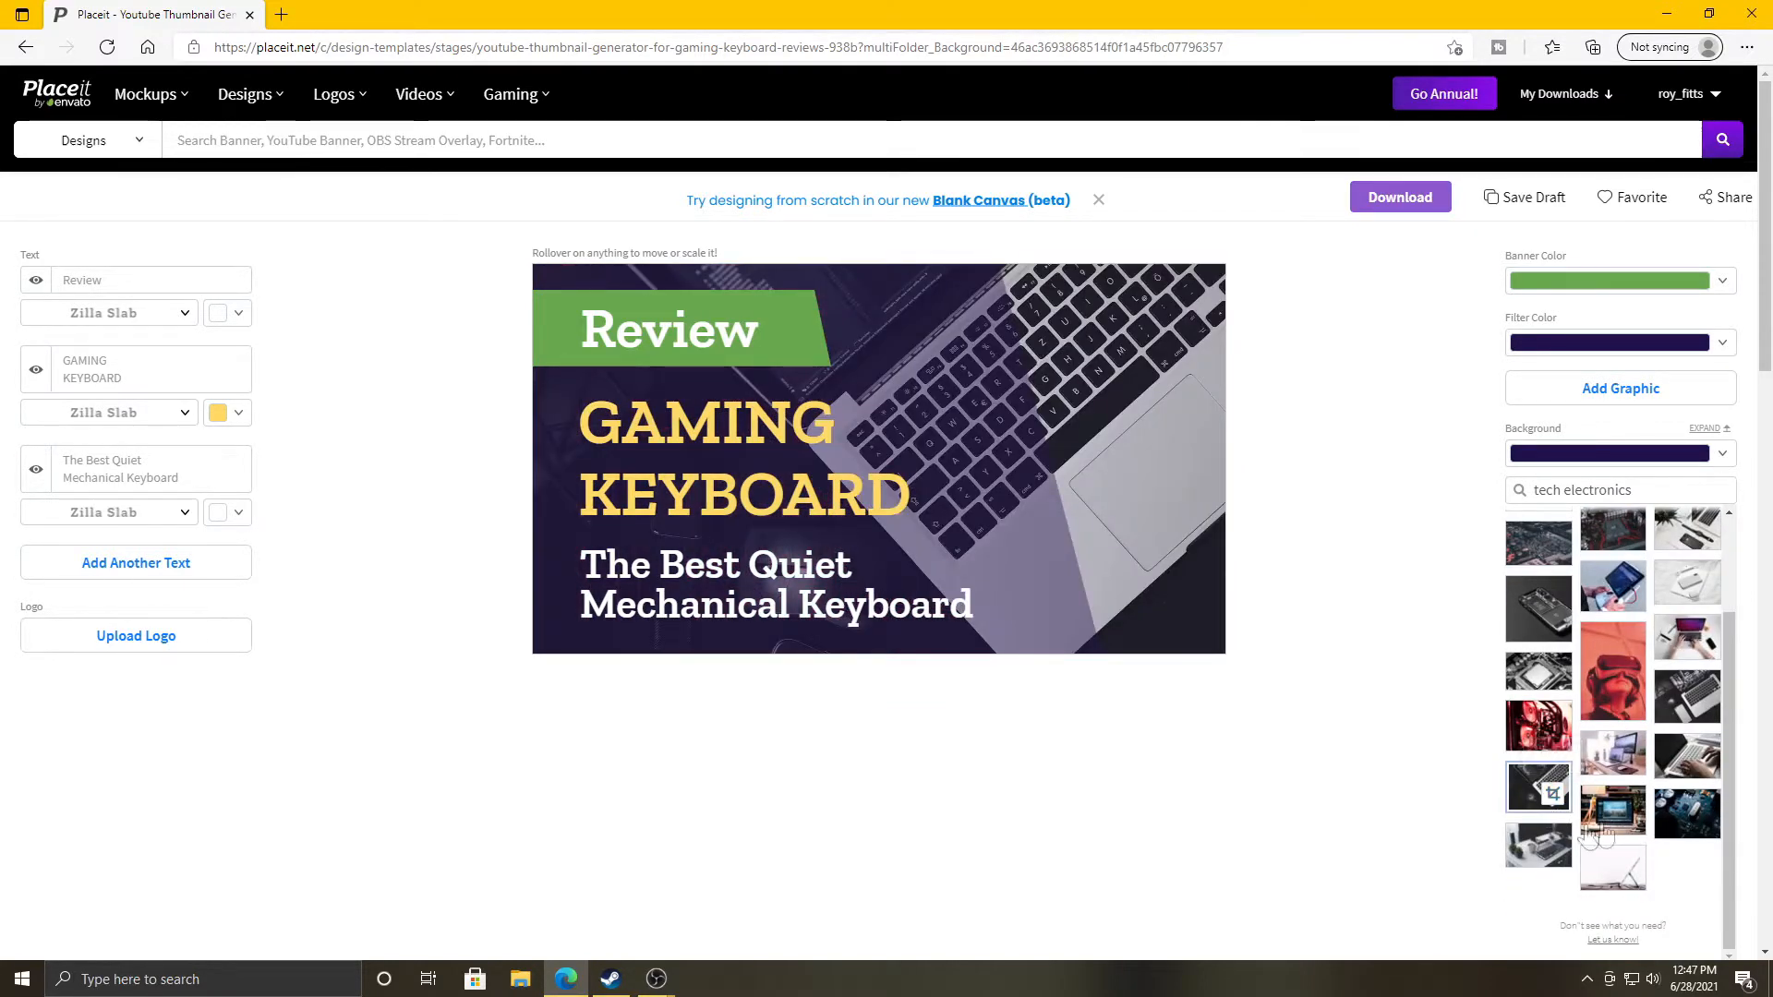
click(1552, 851)
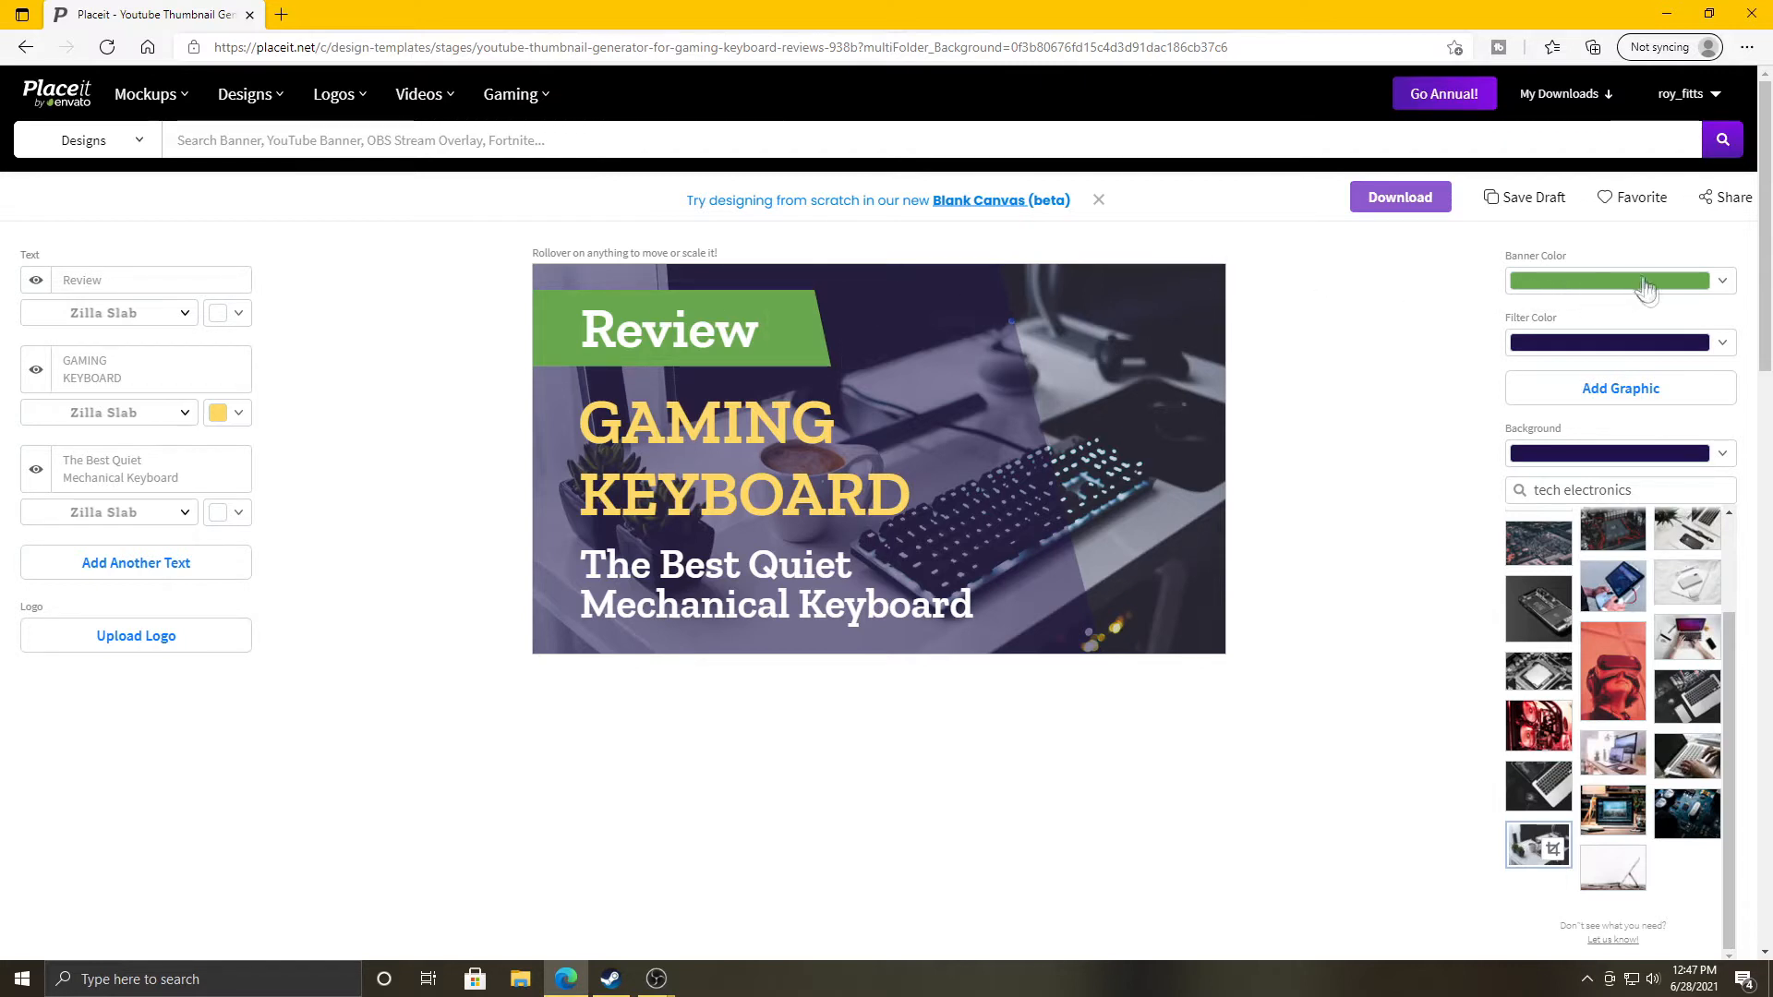
Set the Filter Color to black after trying green.
click(1655, 352)
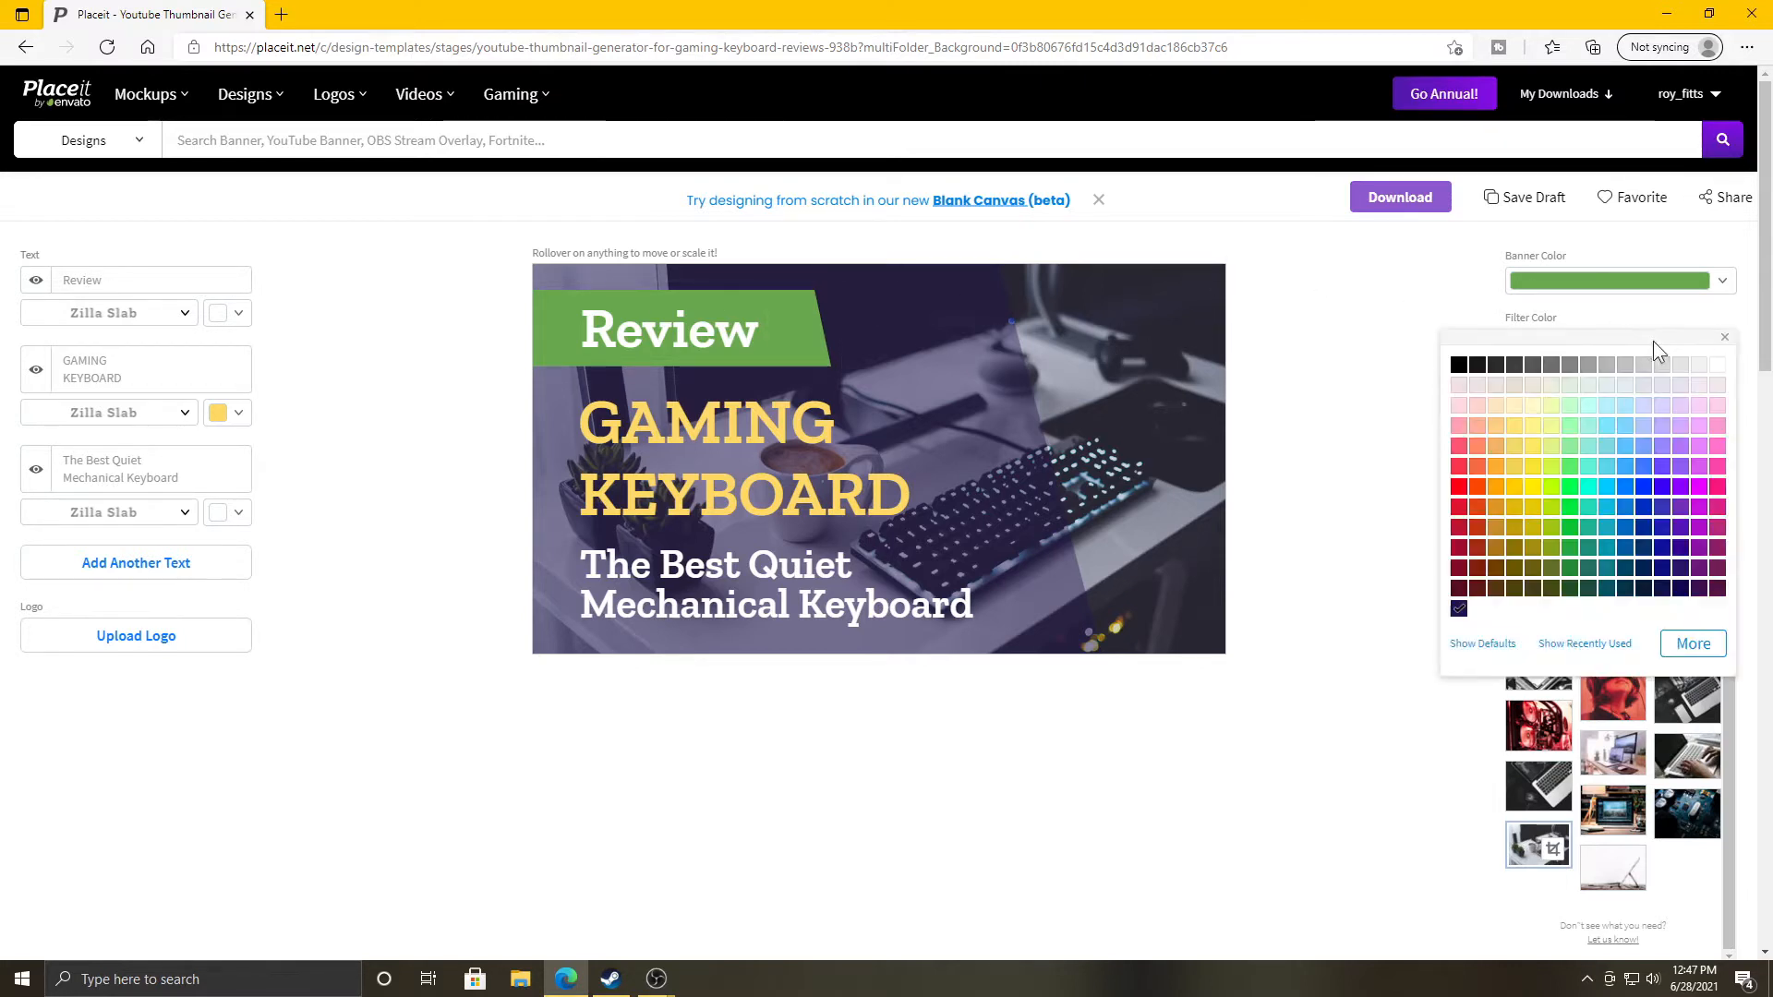
click(1573, 487)
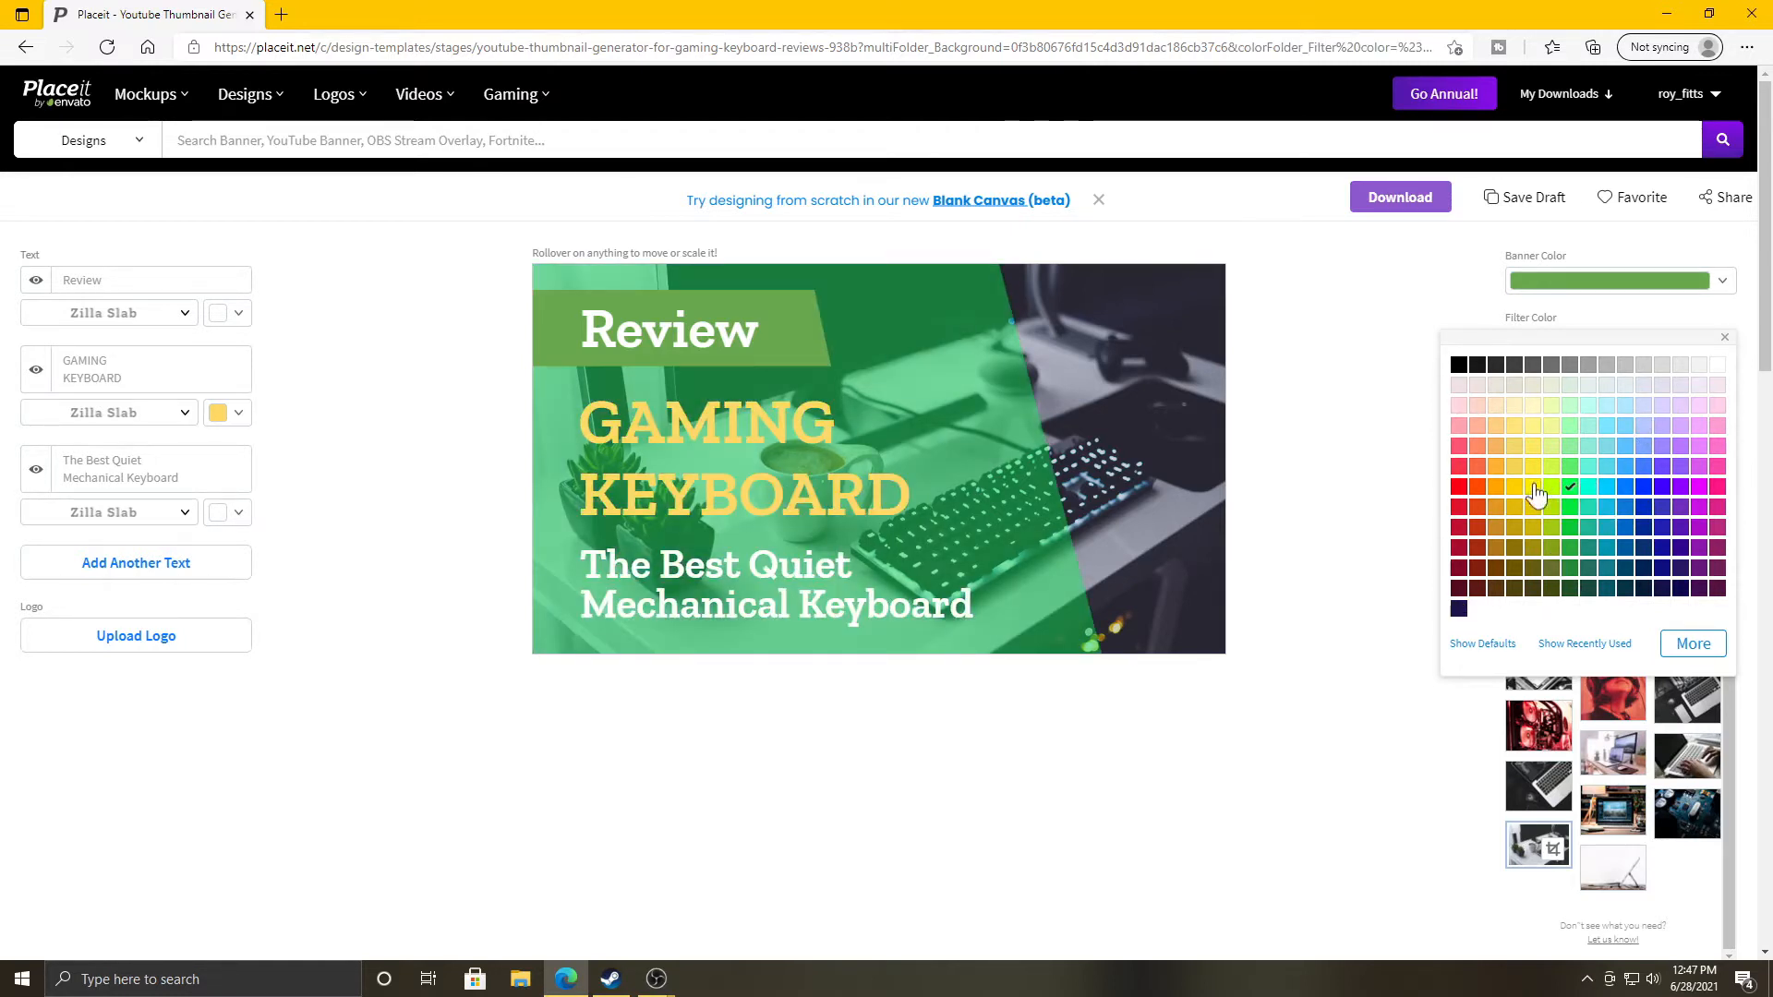
click(1459, 366)
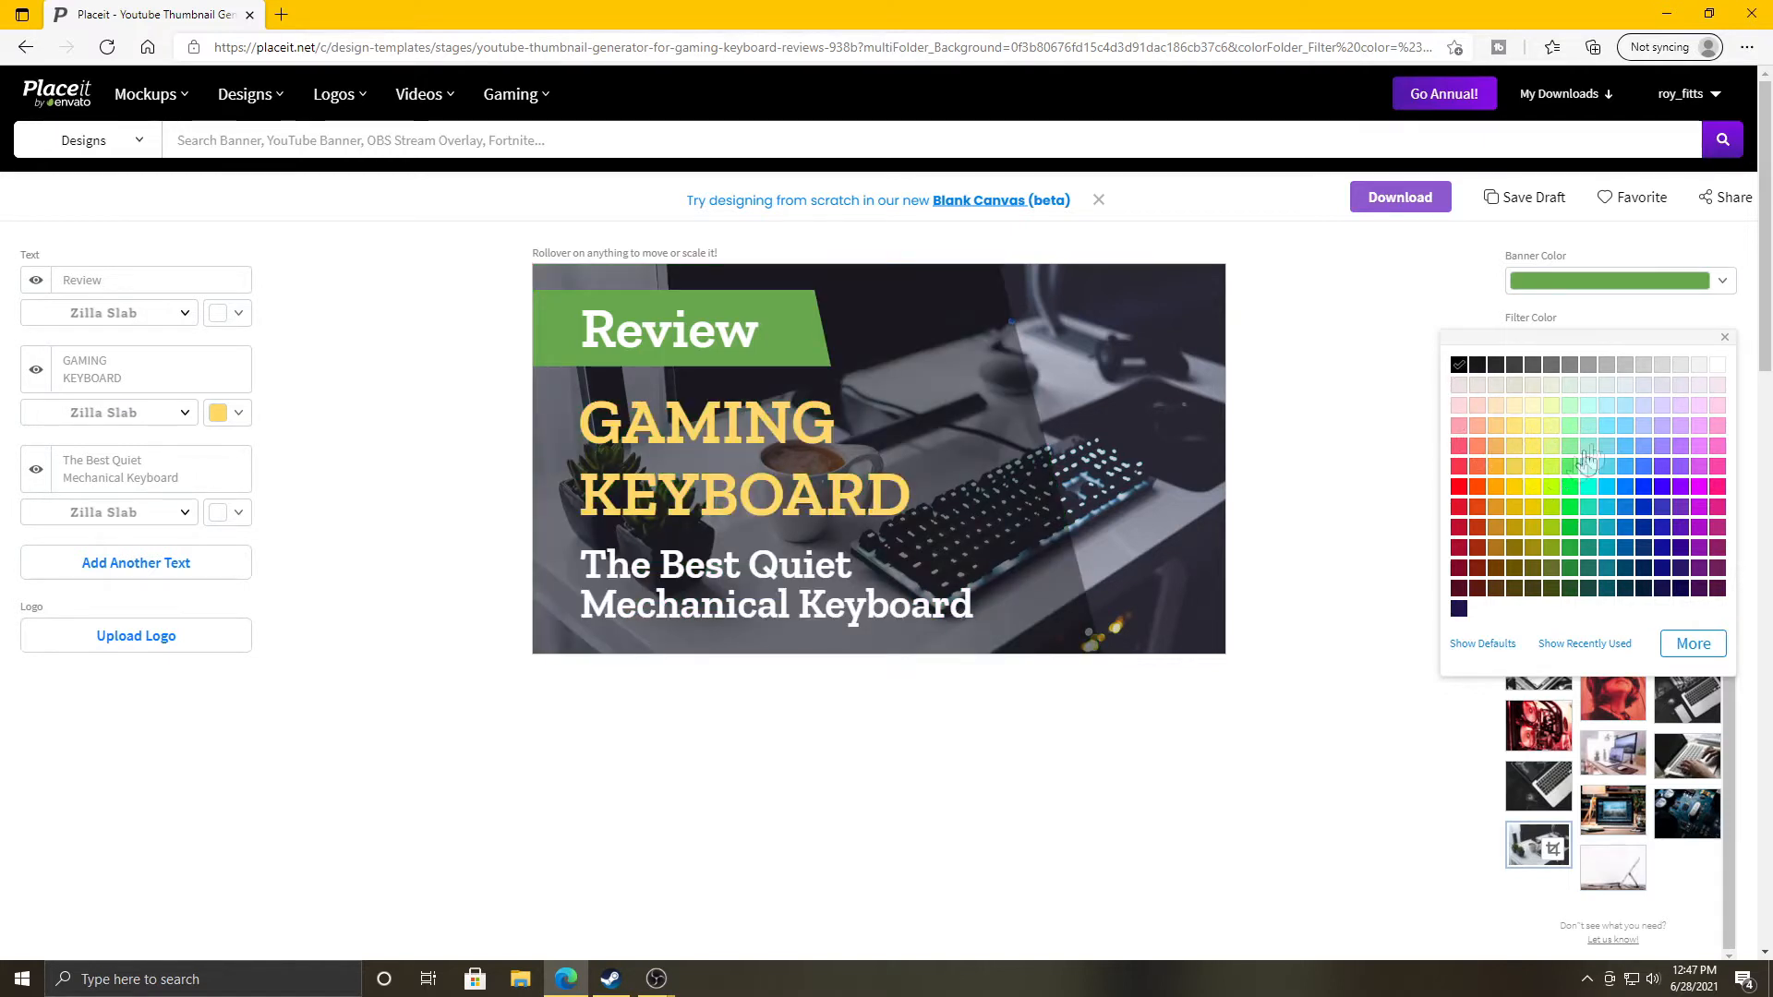
click(1327, 417)
Make the Review banner bright green.
click(1609, 286)
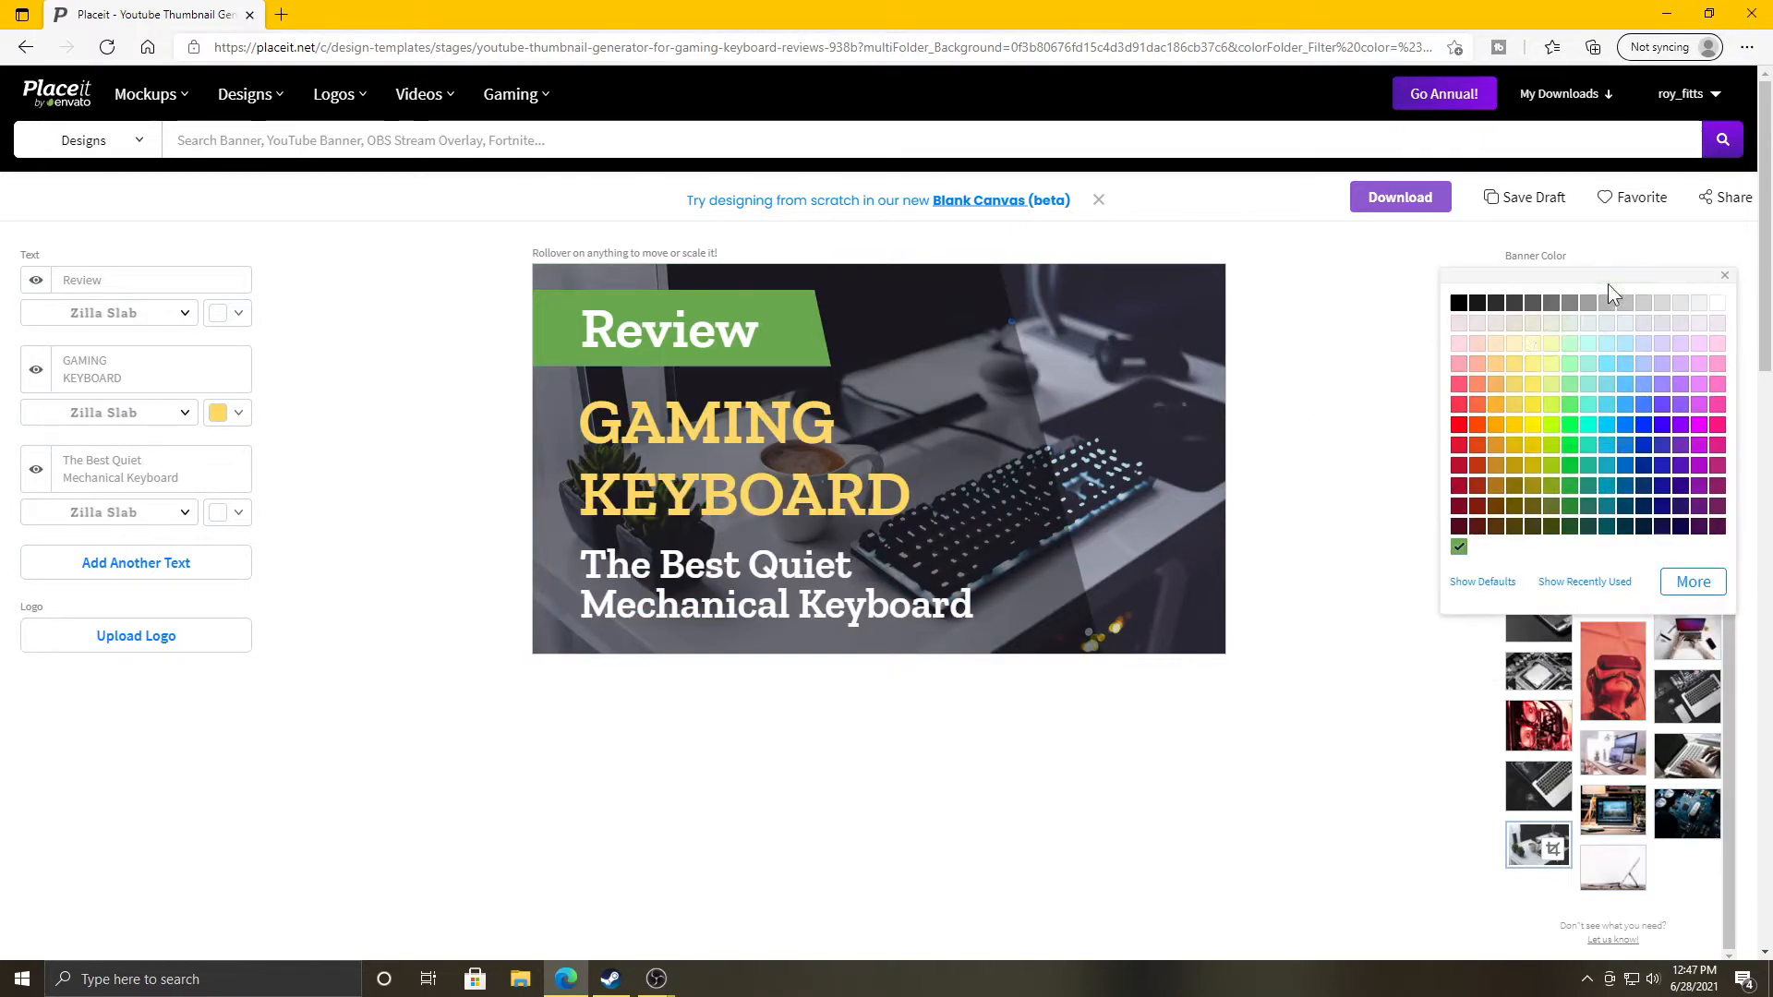
click(1573, 427)
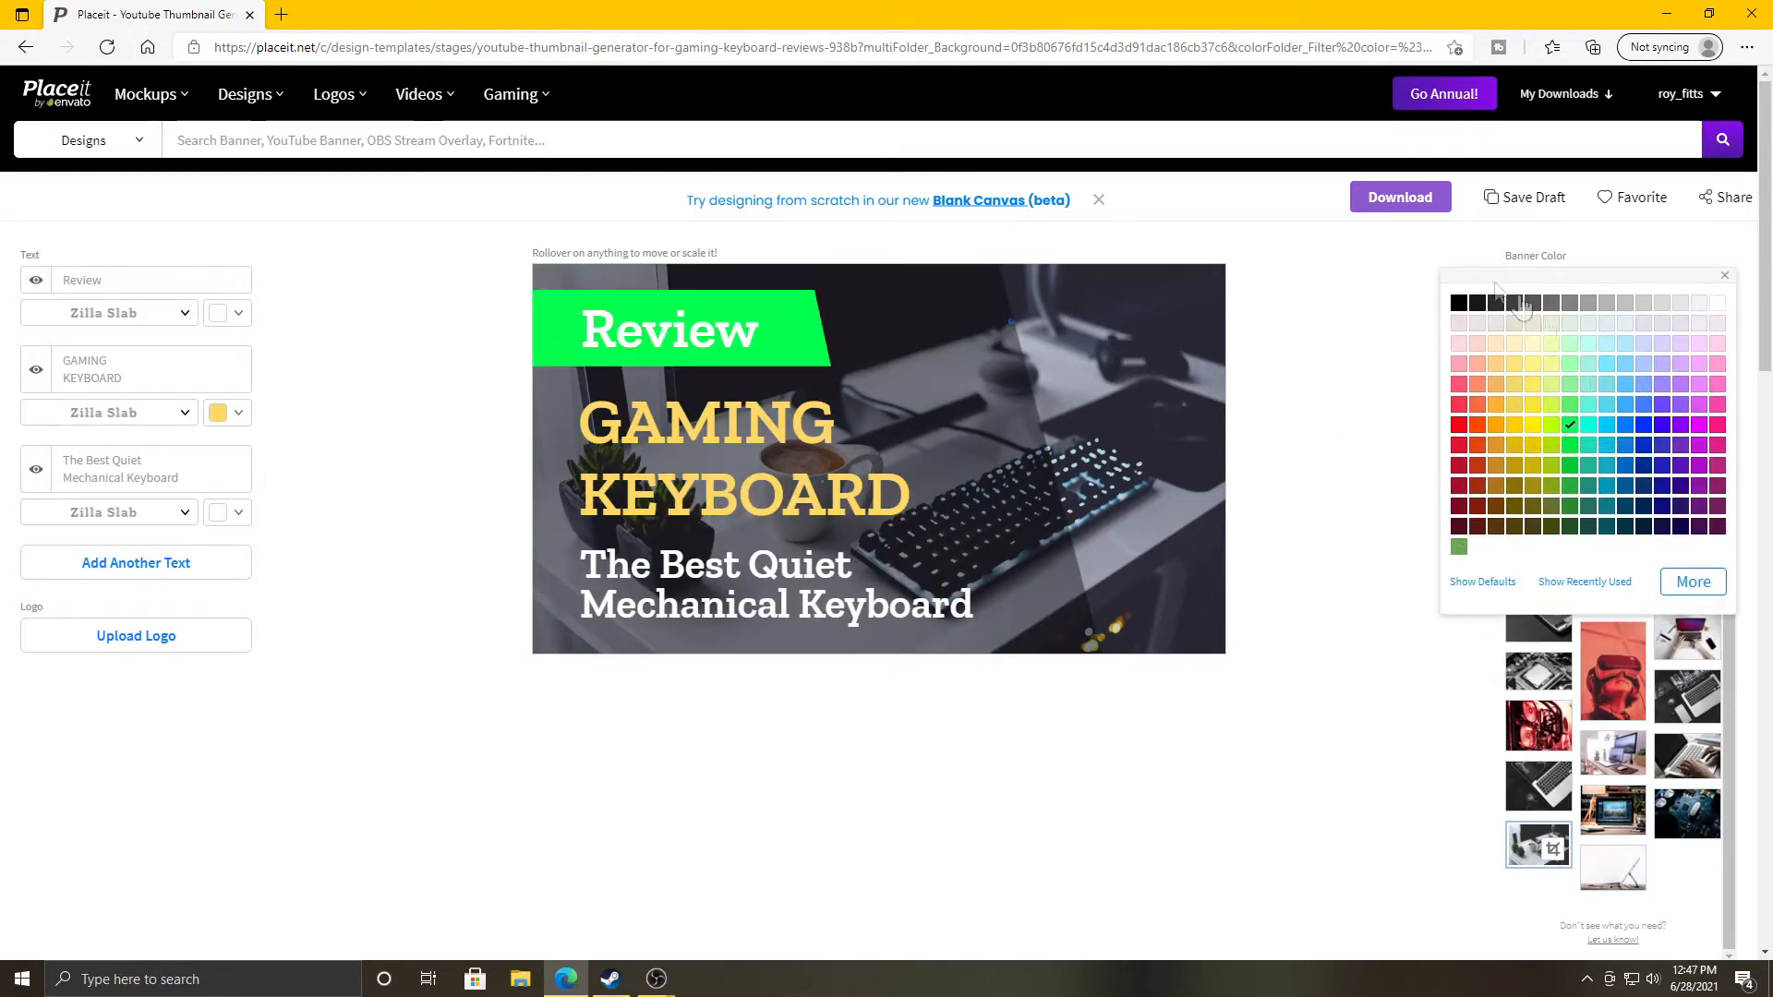
click(1334, 424)
Compare green, #2020b7 blue and white tints, then settle on a dark blue background tint.
click(1573, 455)
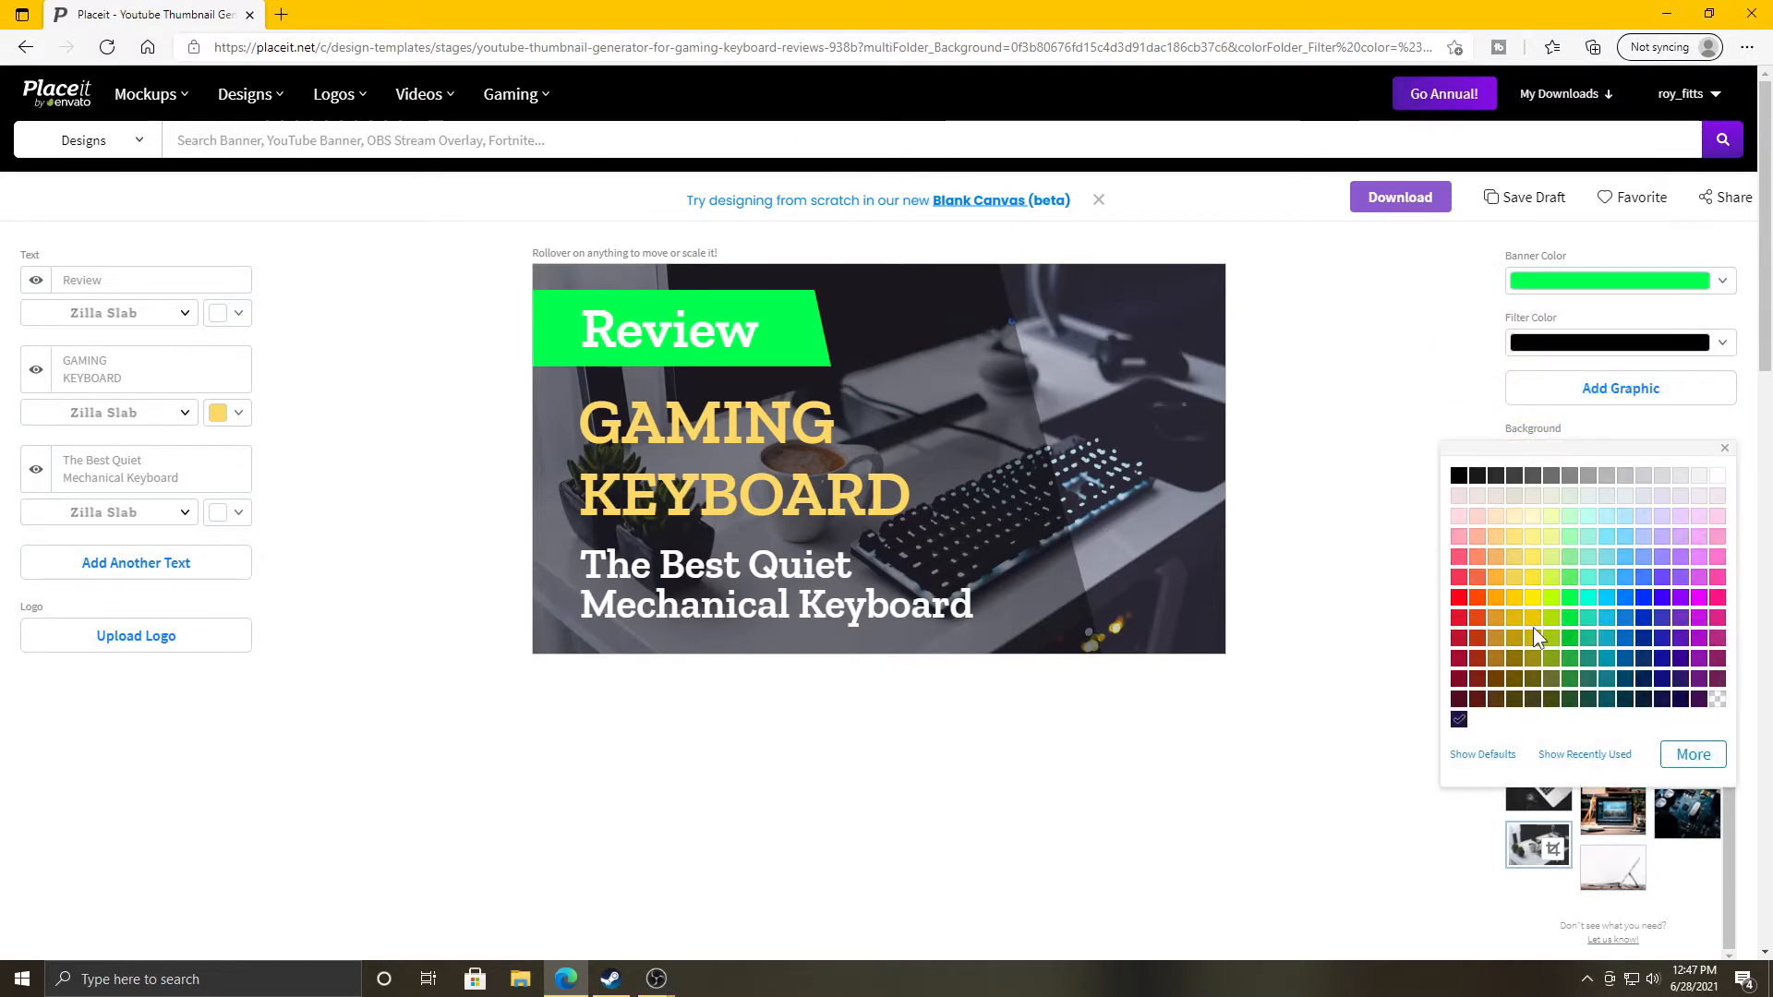
click(1570, 600)
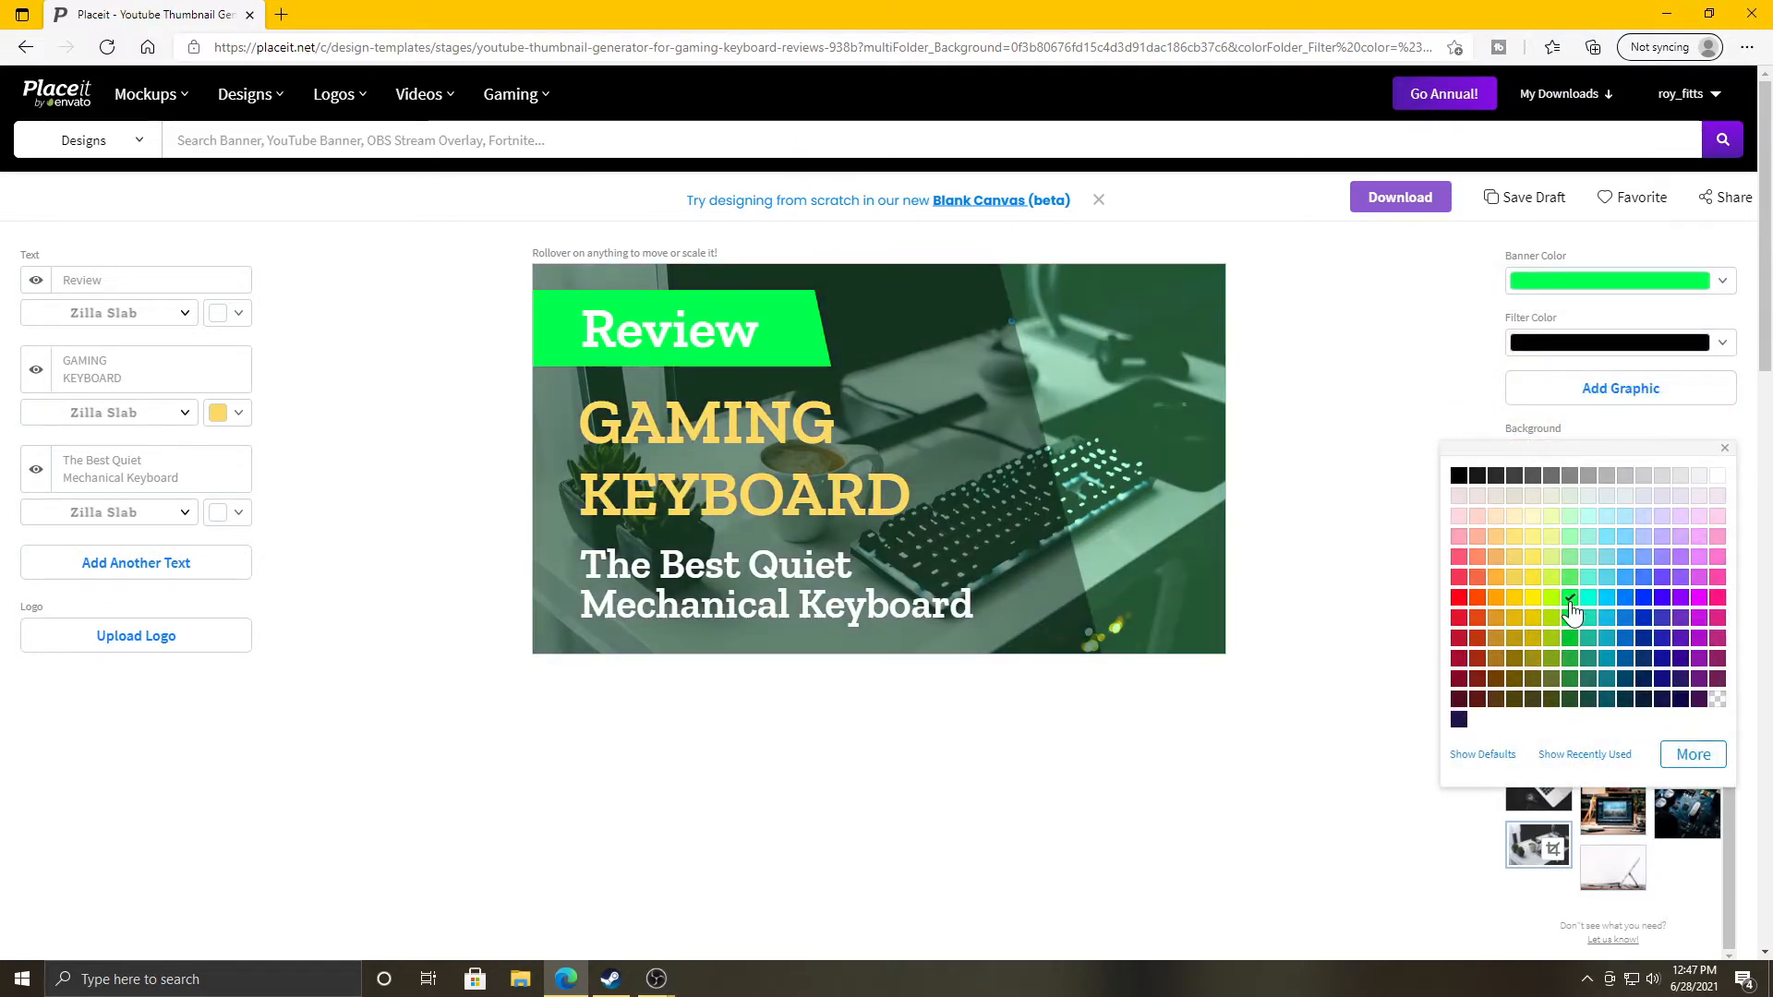
click(1572, 680)
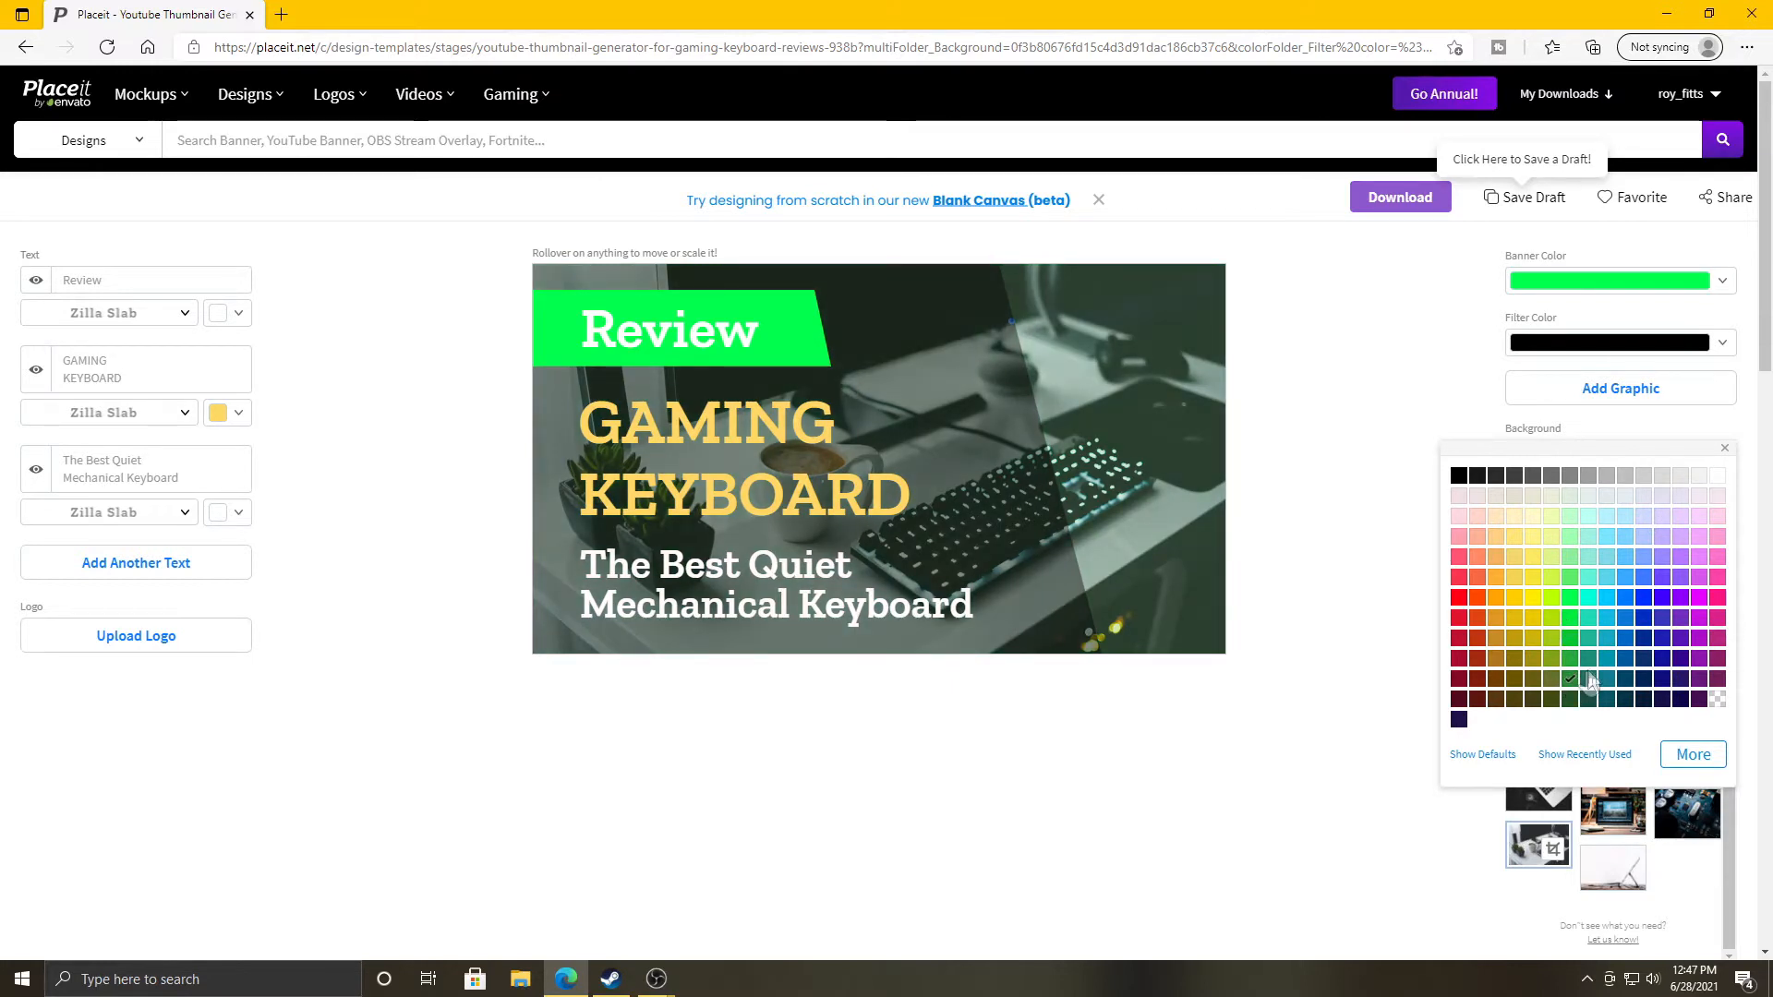
click(1664, 639)
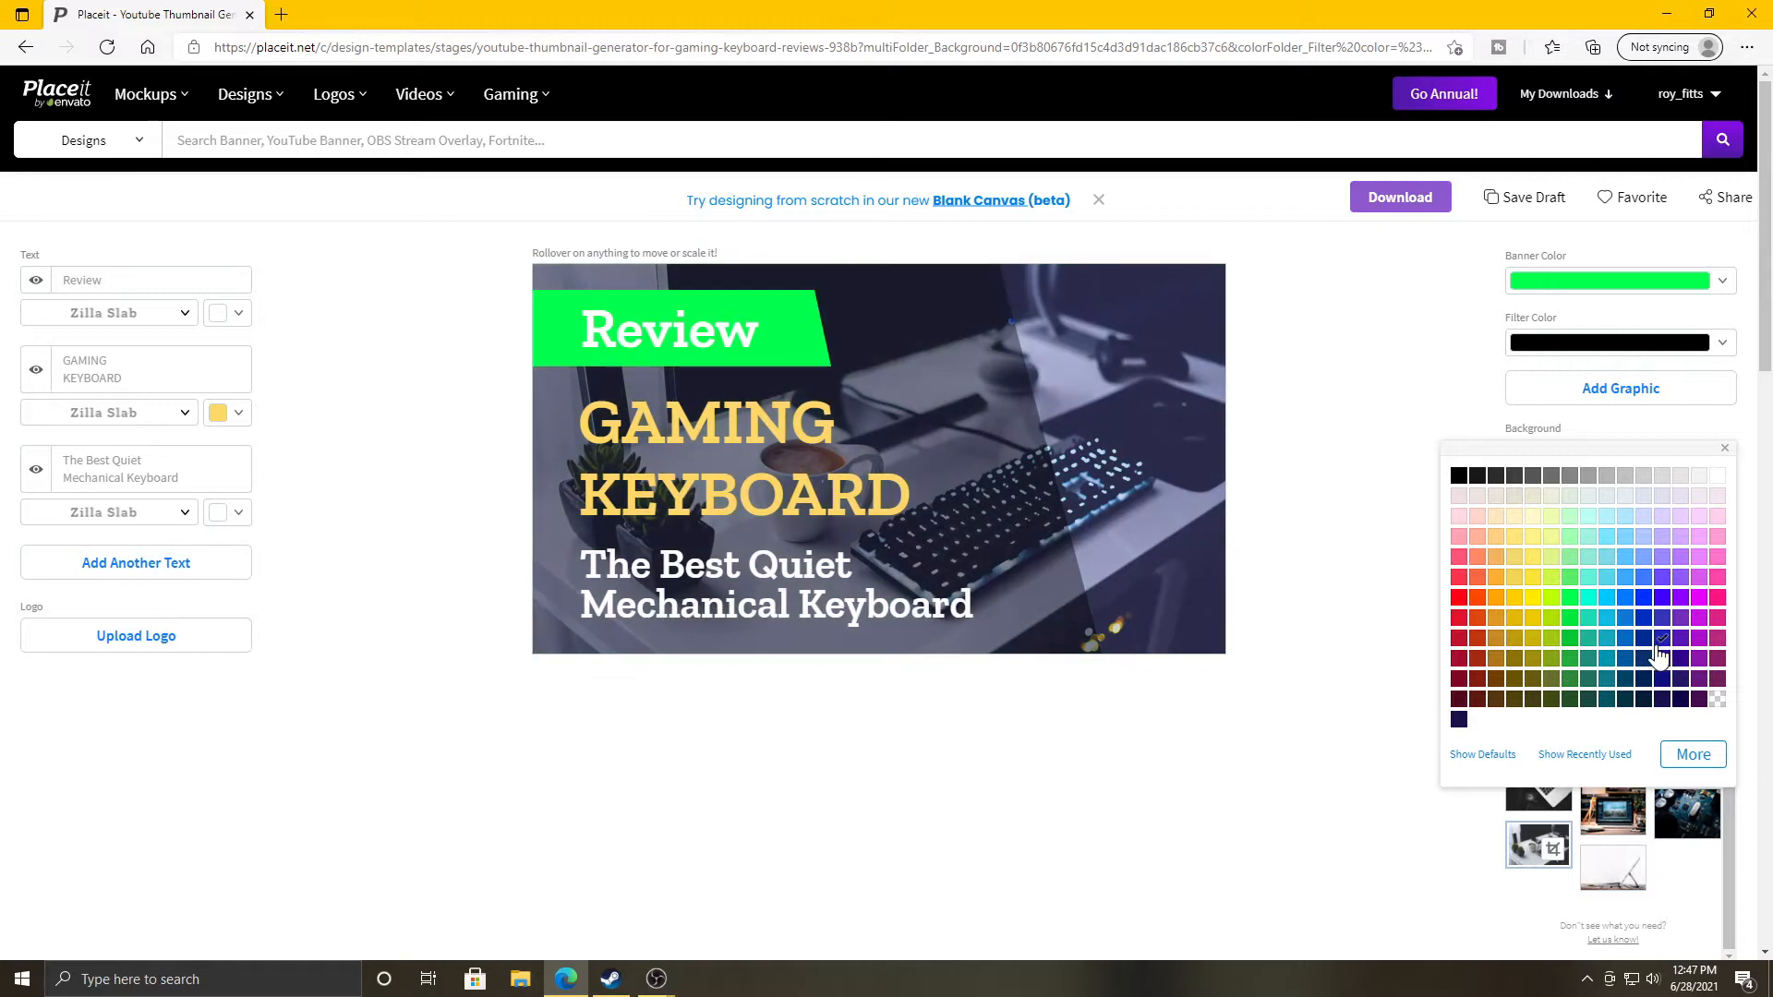
click(1717, 478)
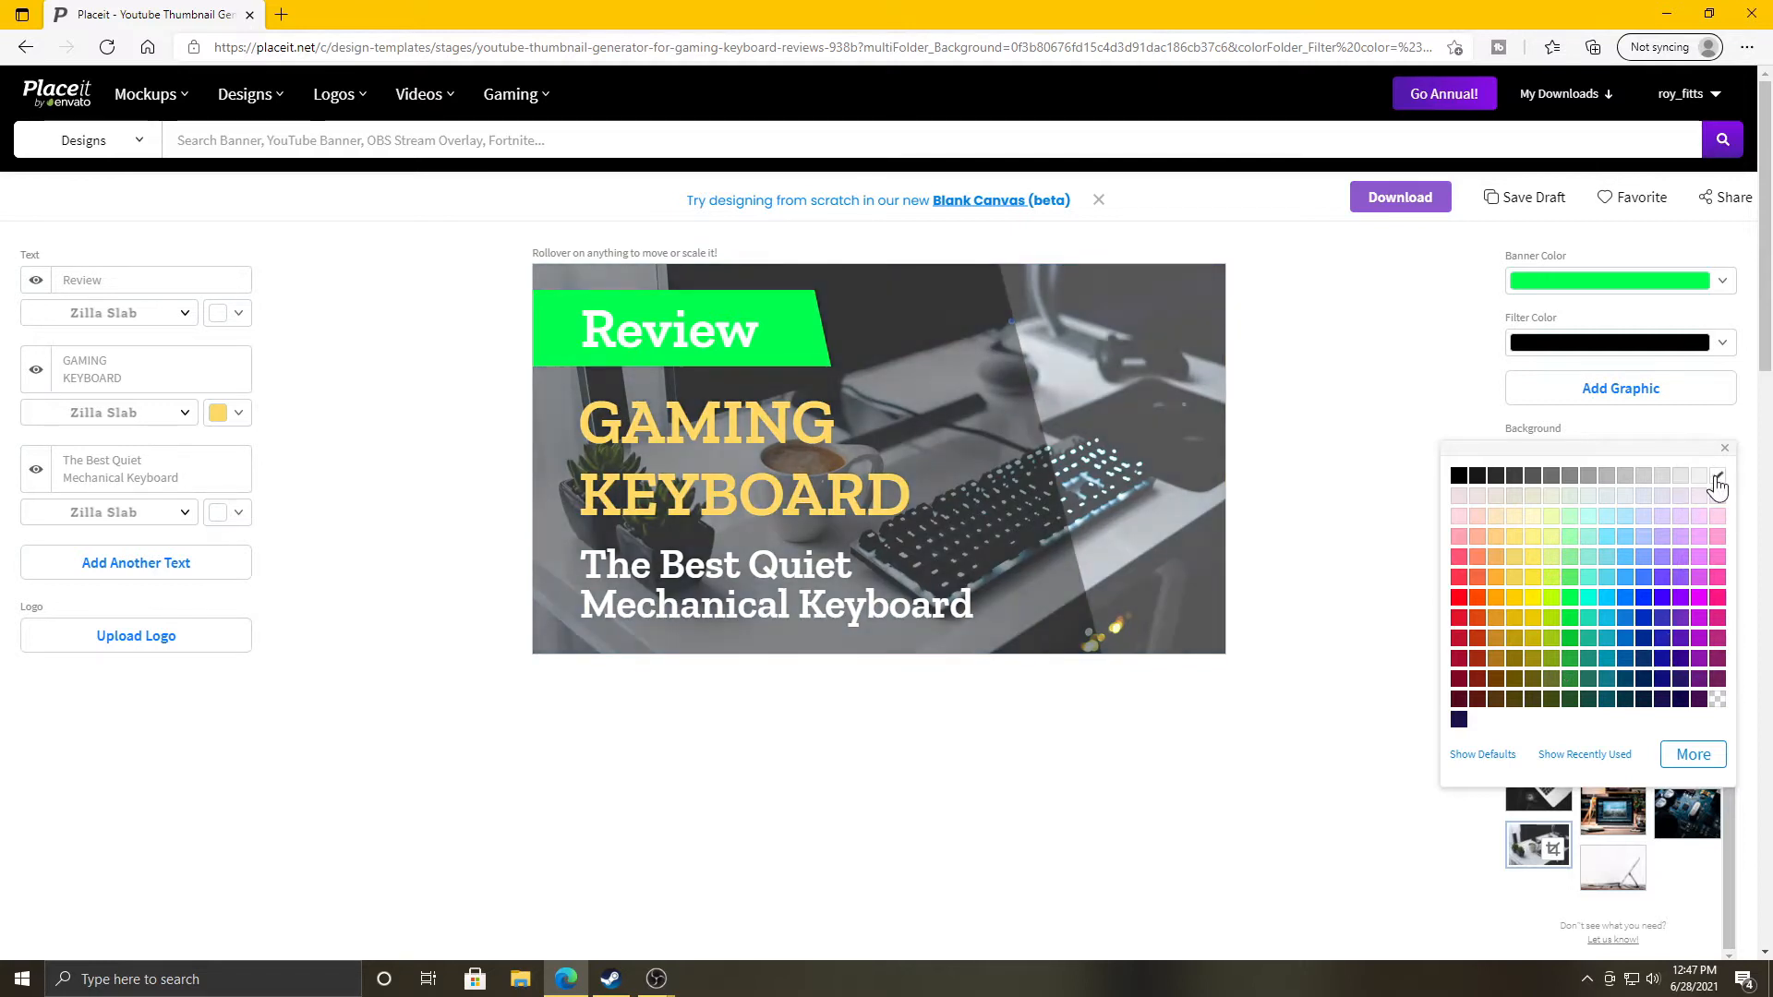
click(1645, 620)
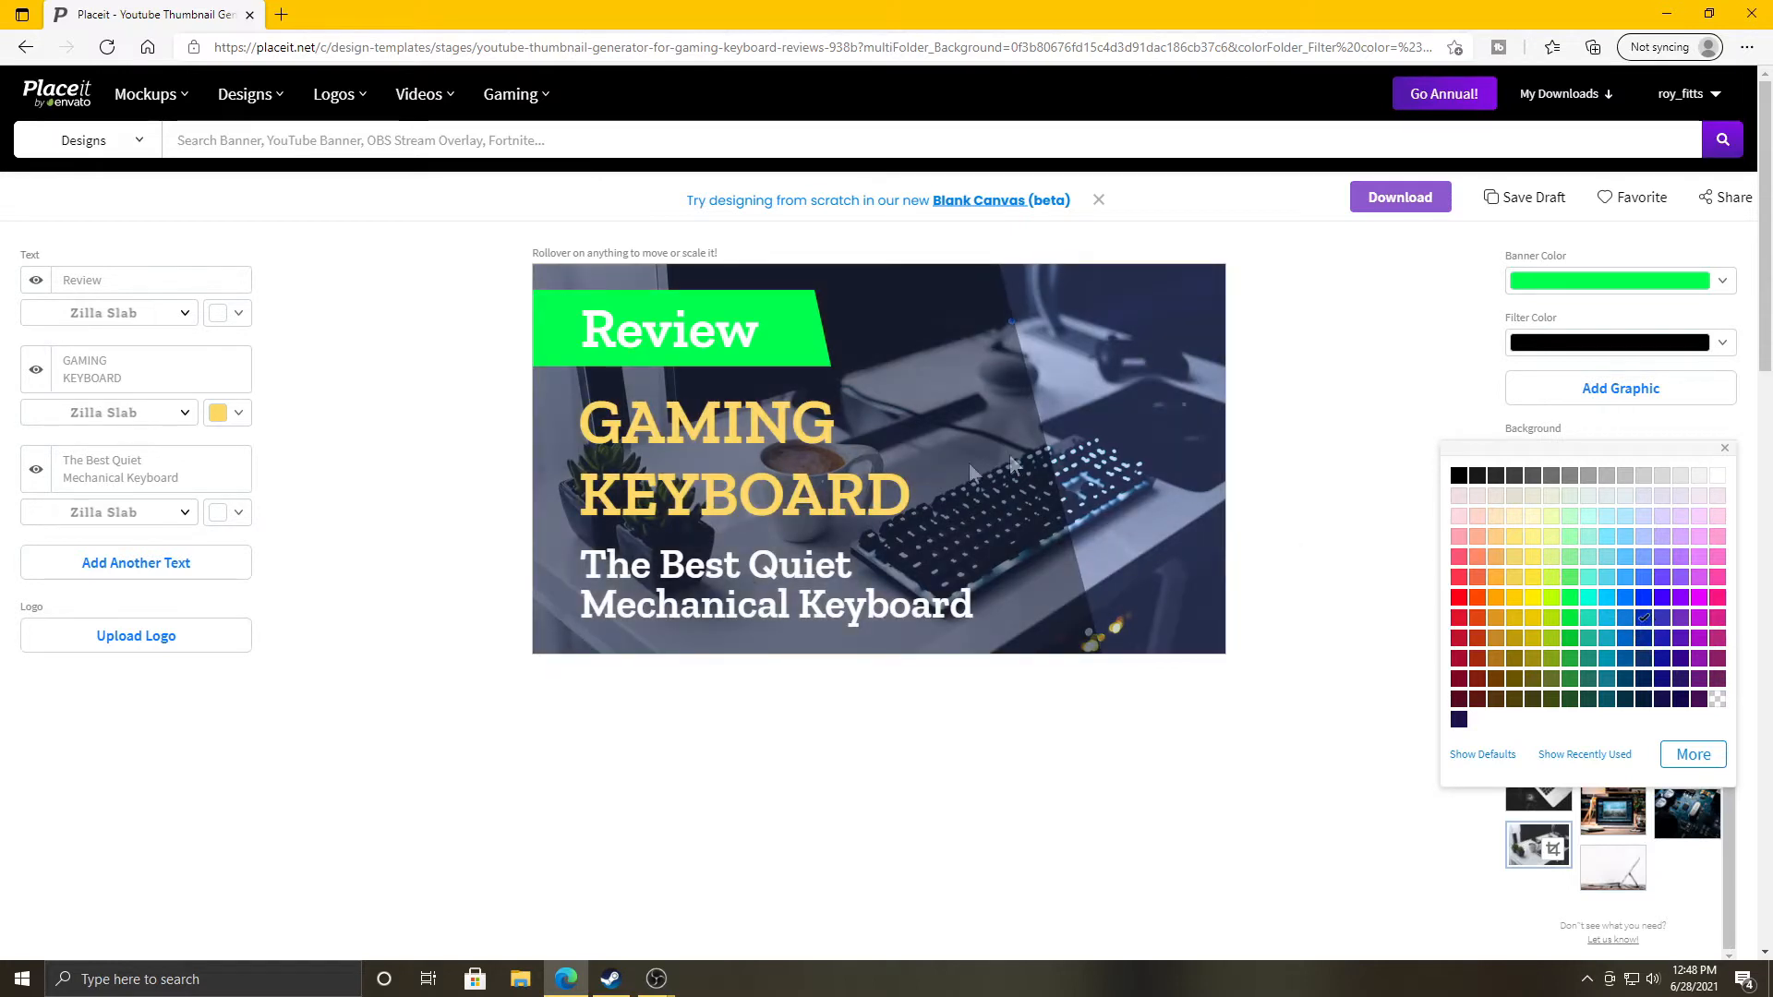
click(246, 423)
Make the GAMING KEYBOARD heading pale green.
click(40, 435)
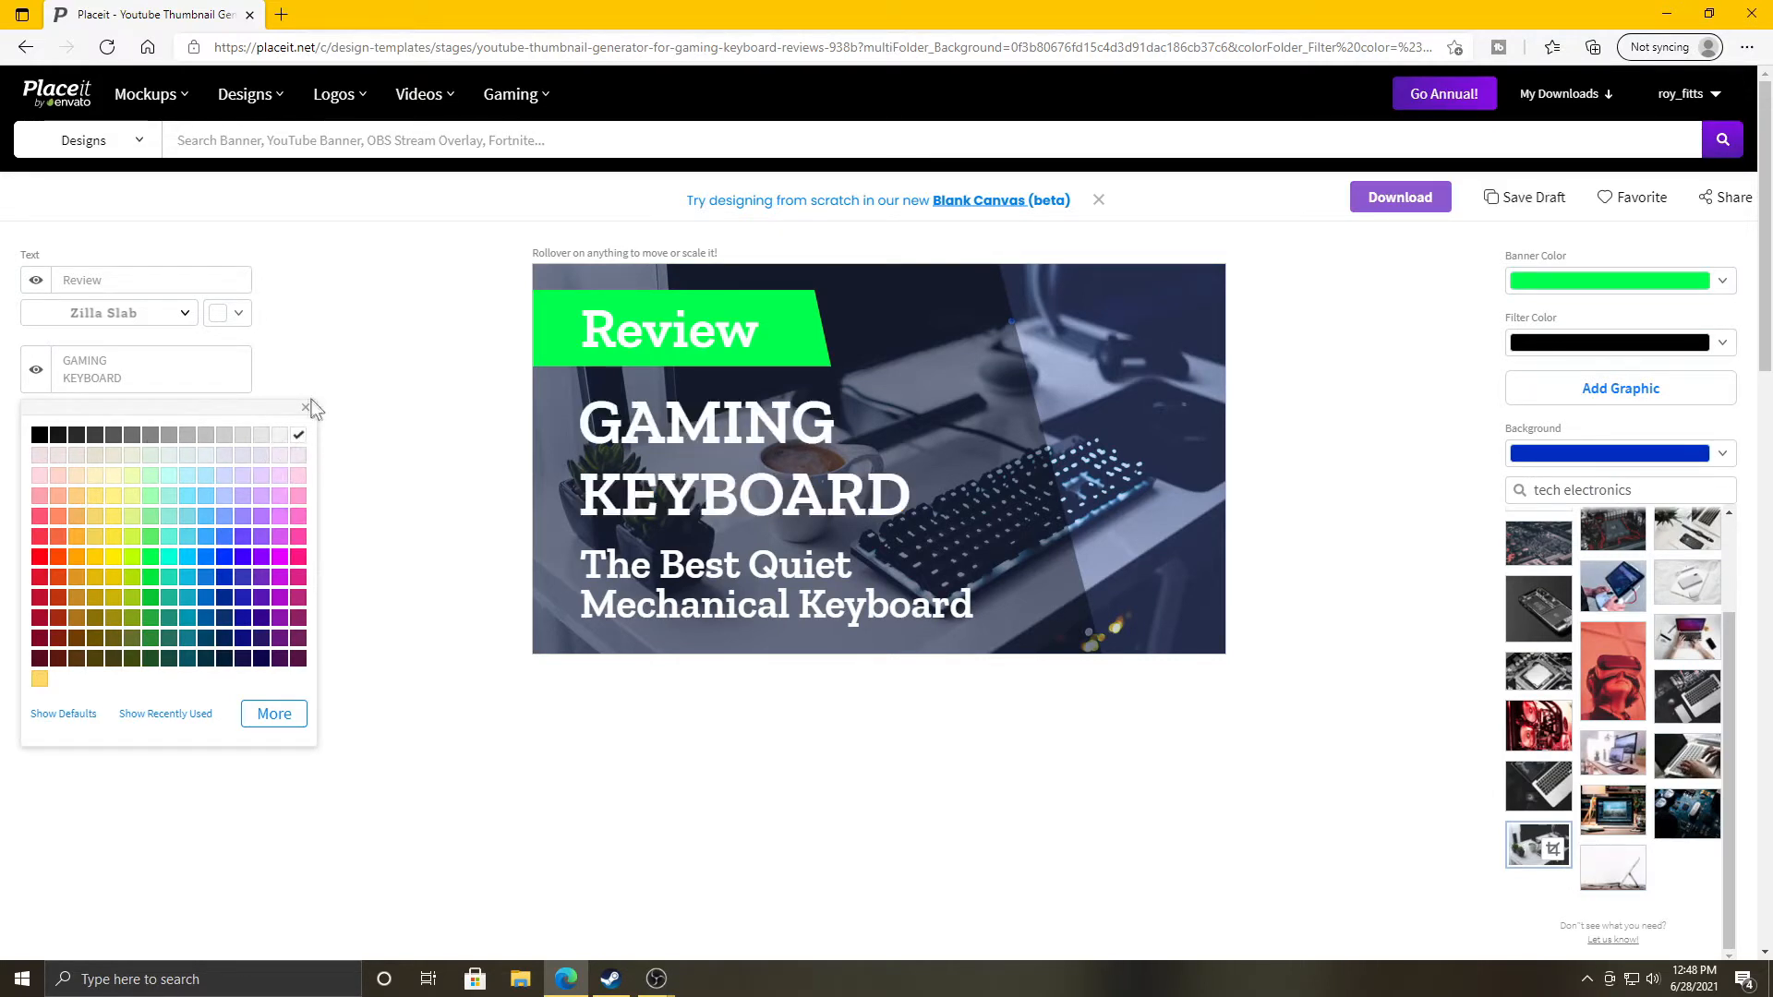
click(151, 477)
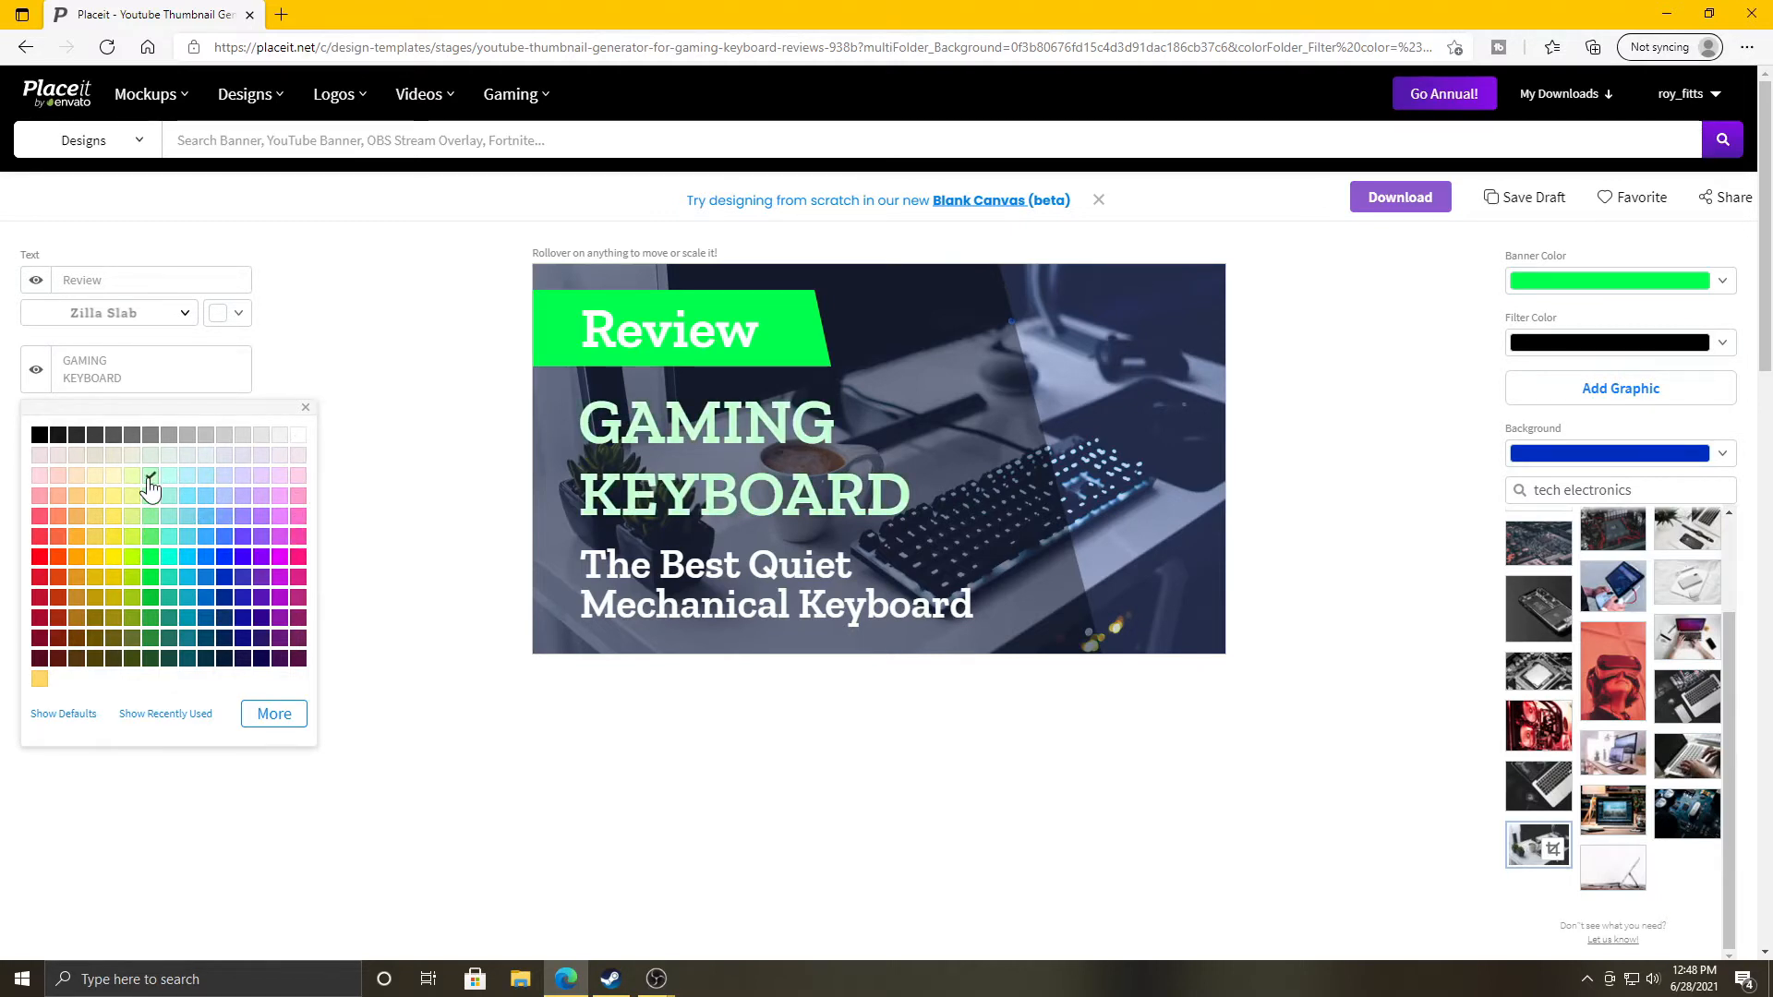
click(341, 353)
Make the Review label black.
click(242, 314)
click(40, 334)
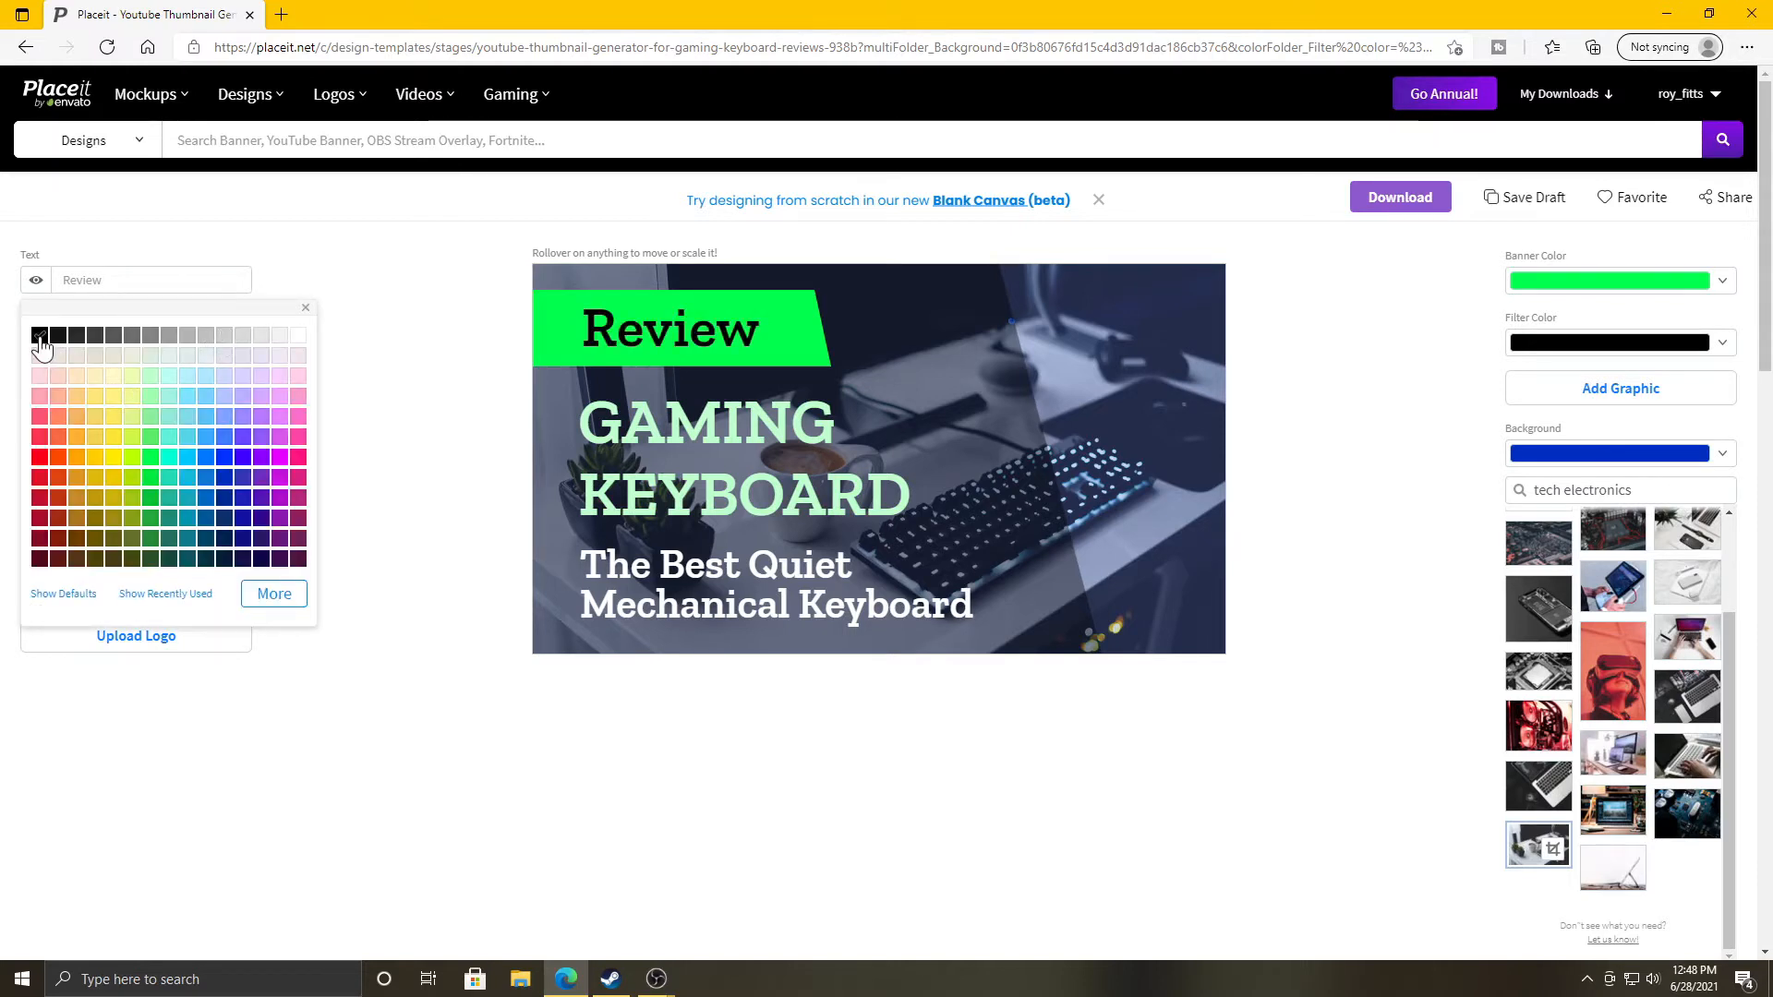
click(362, 346)
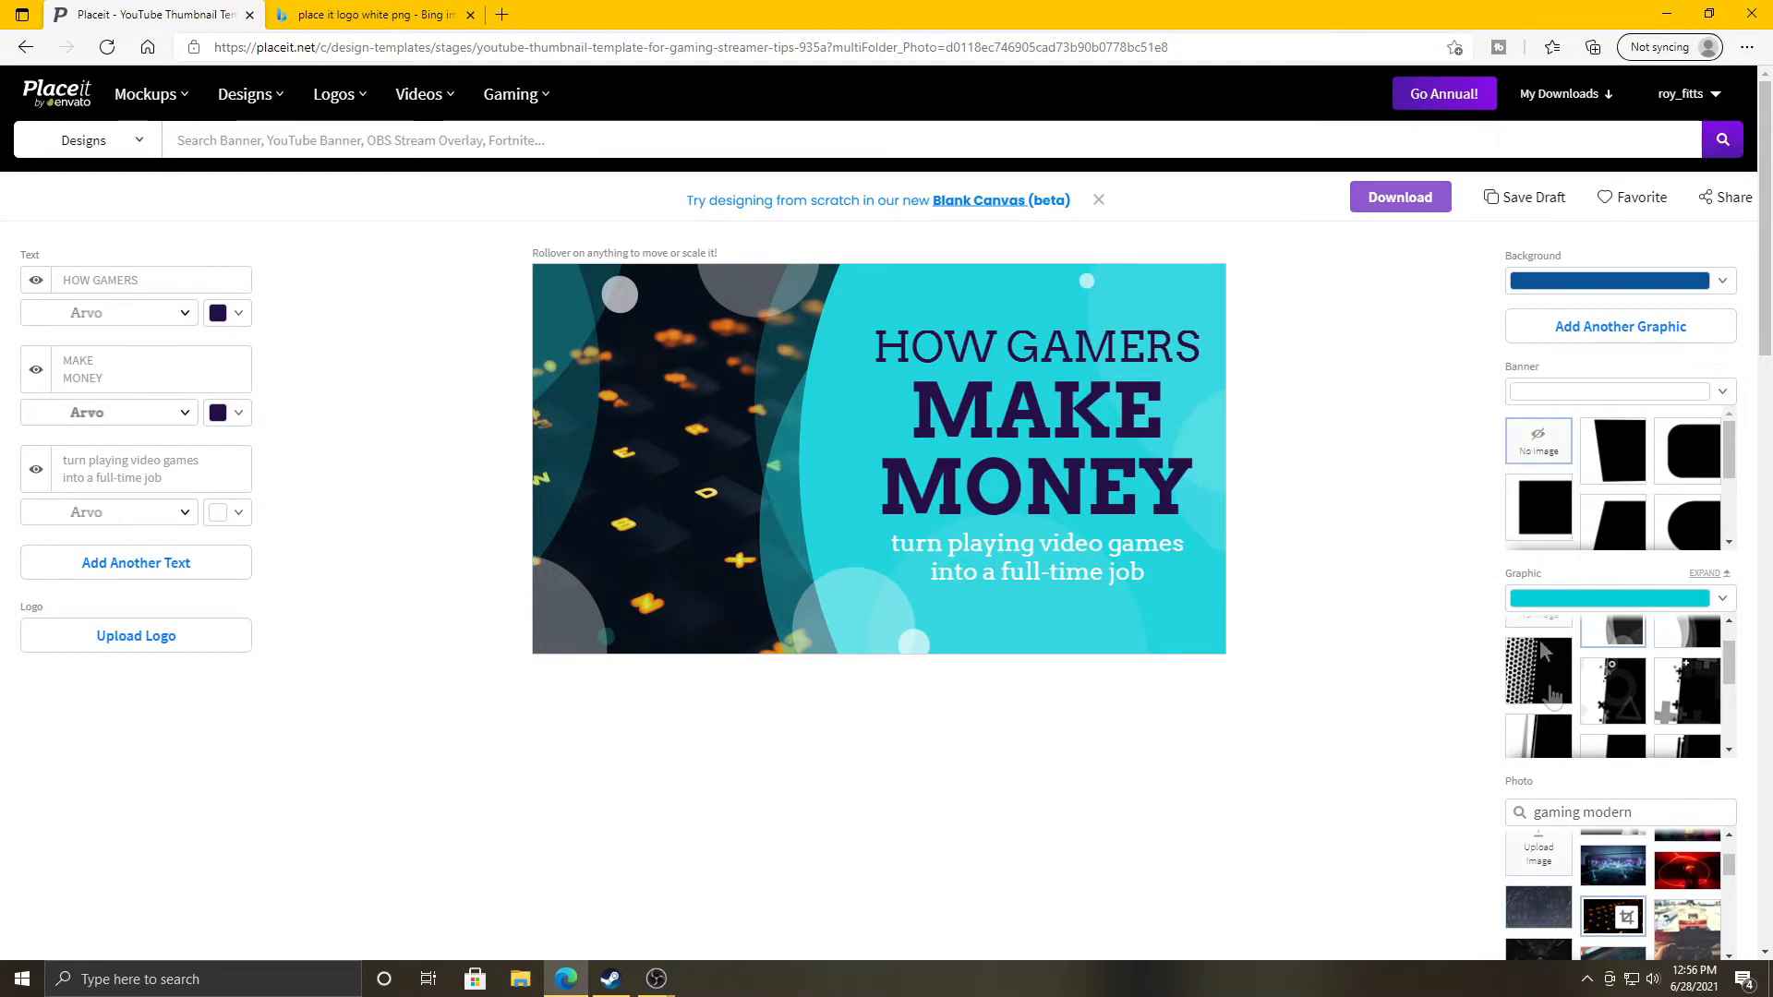
Choose the third, wavy-edged graphic from the Graphic panel thumbnails.
scroll(1552, 692, down, 5)
scroll(1653, 727, up, 5)
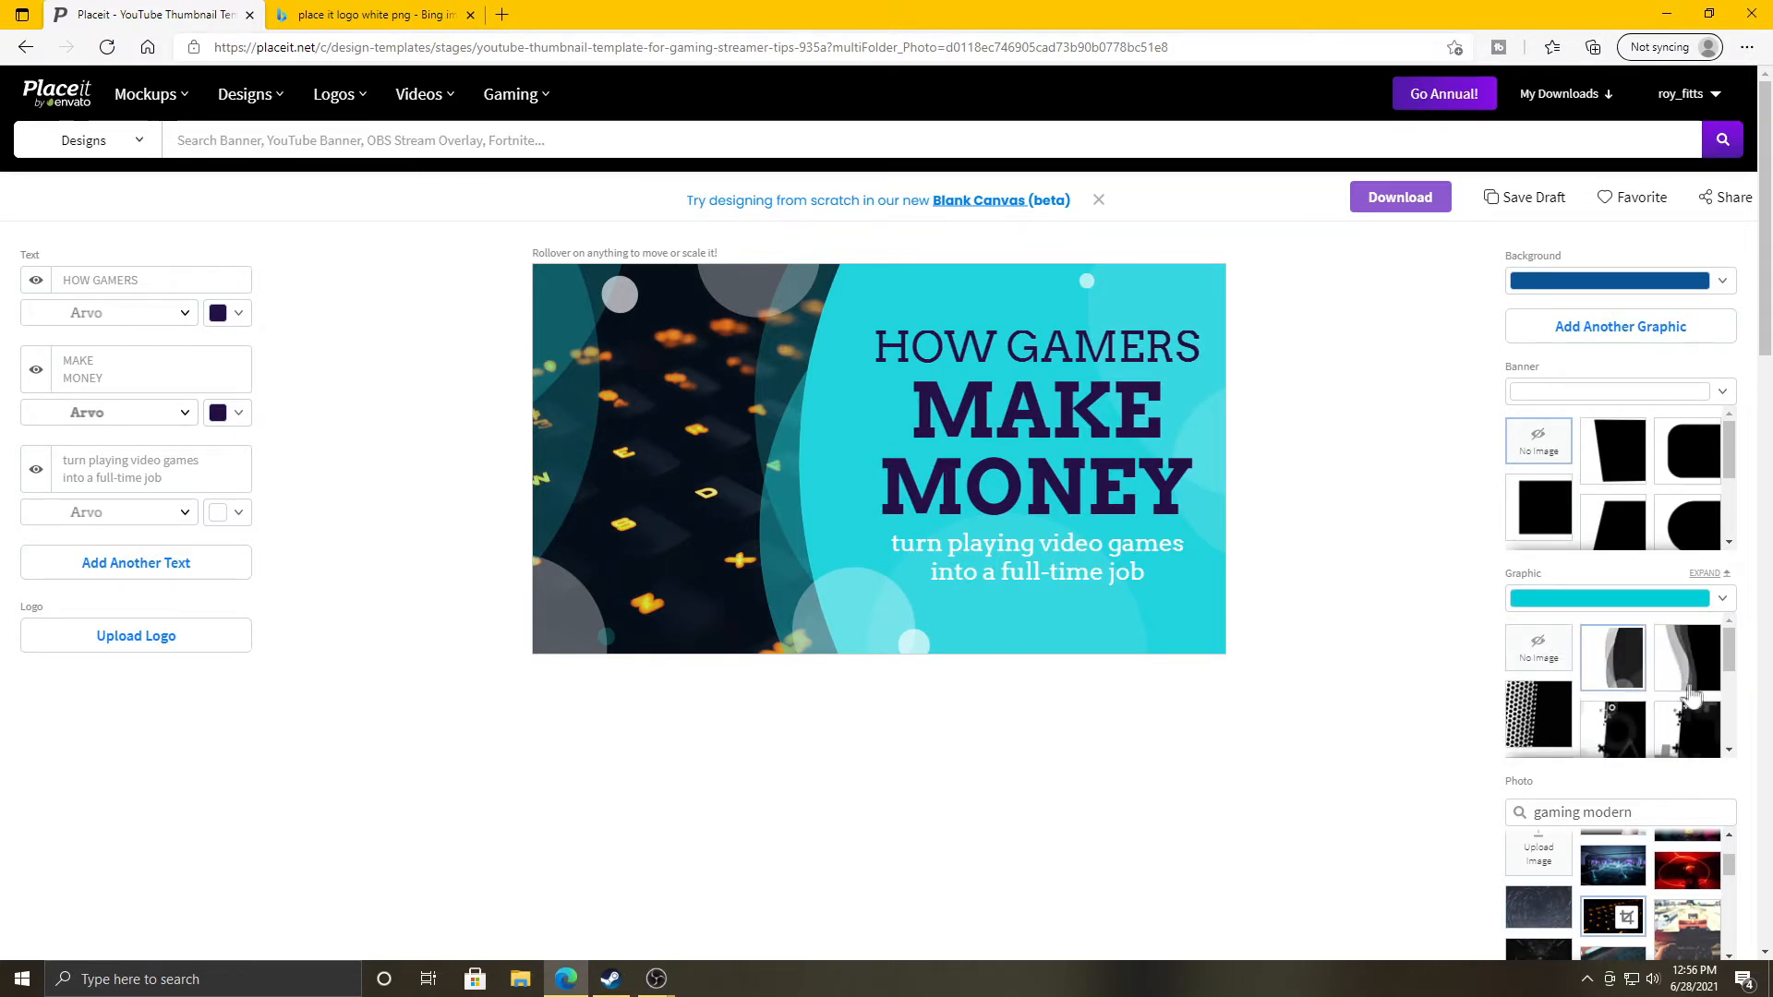
click(1698, 663)
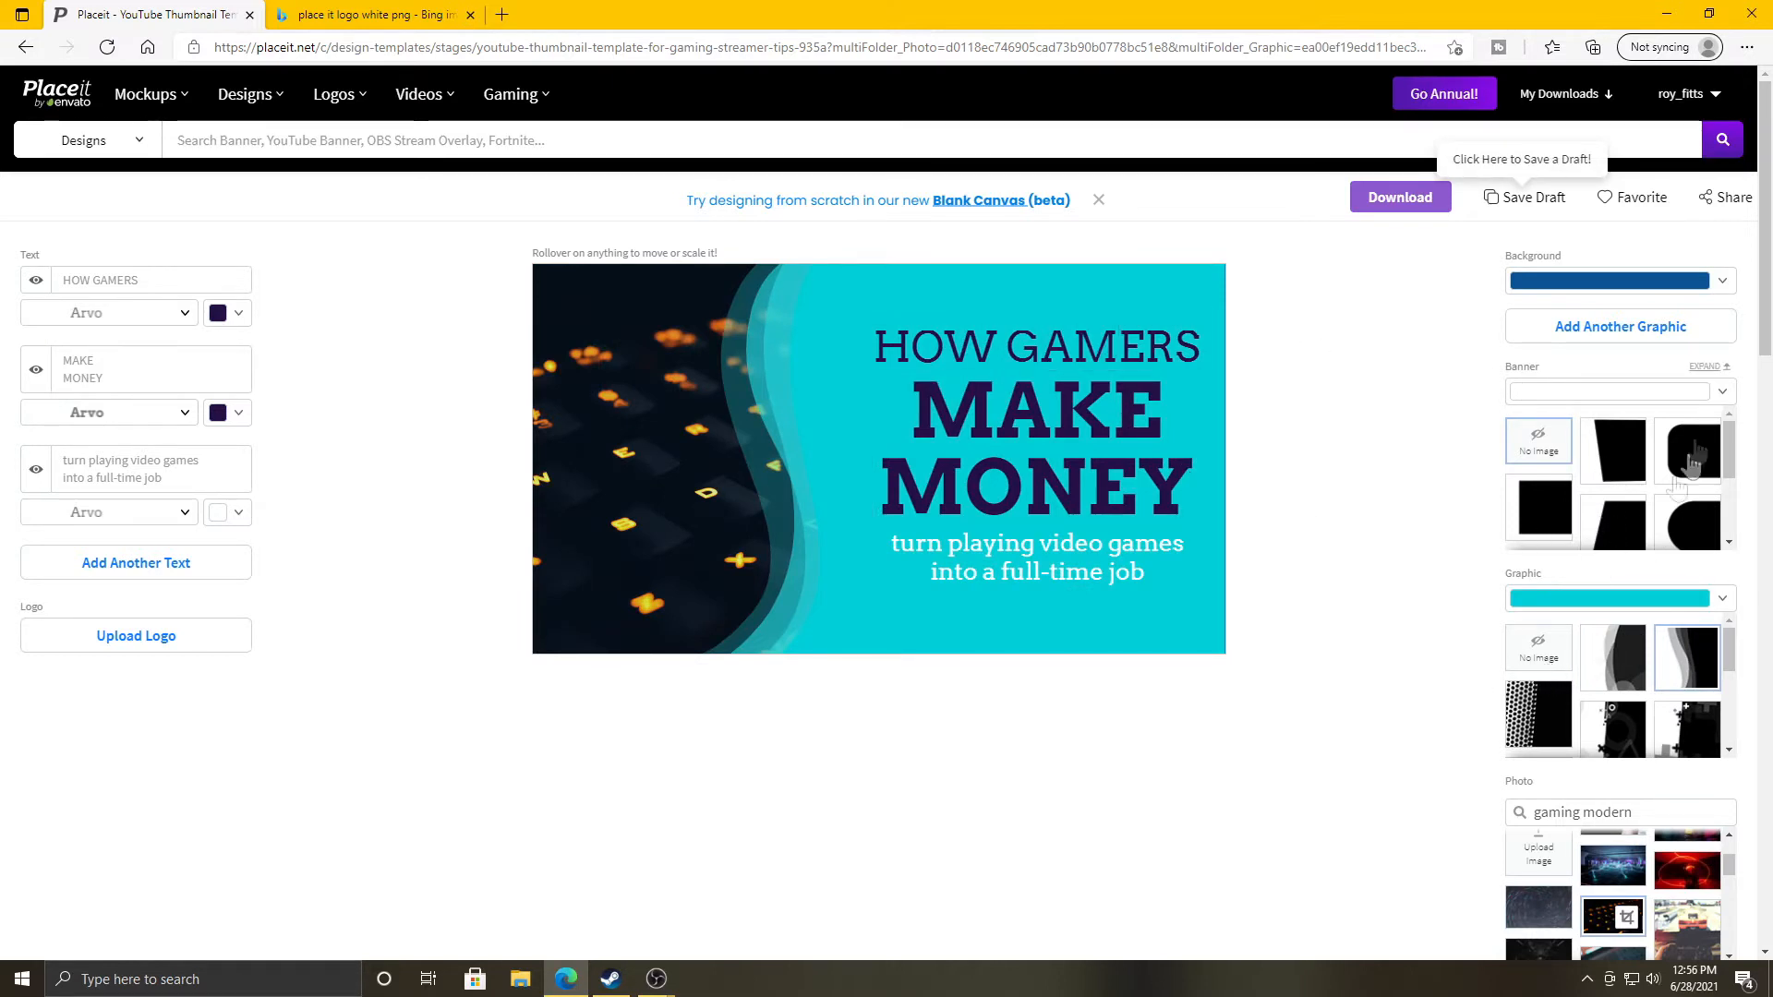
Make the wavy graphic bright green.
click(1717, 601)
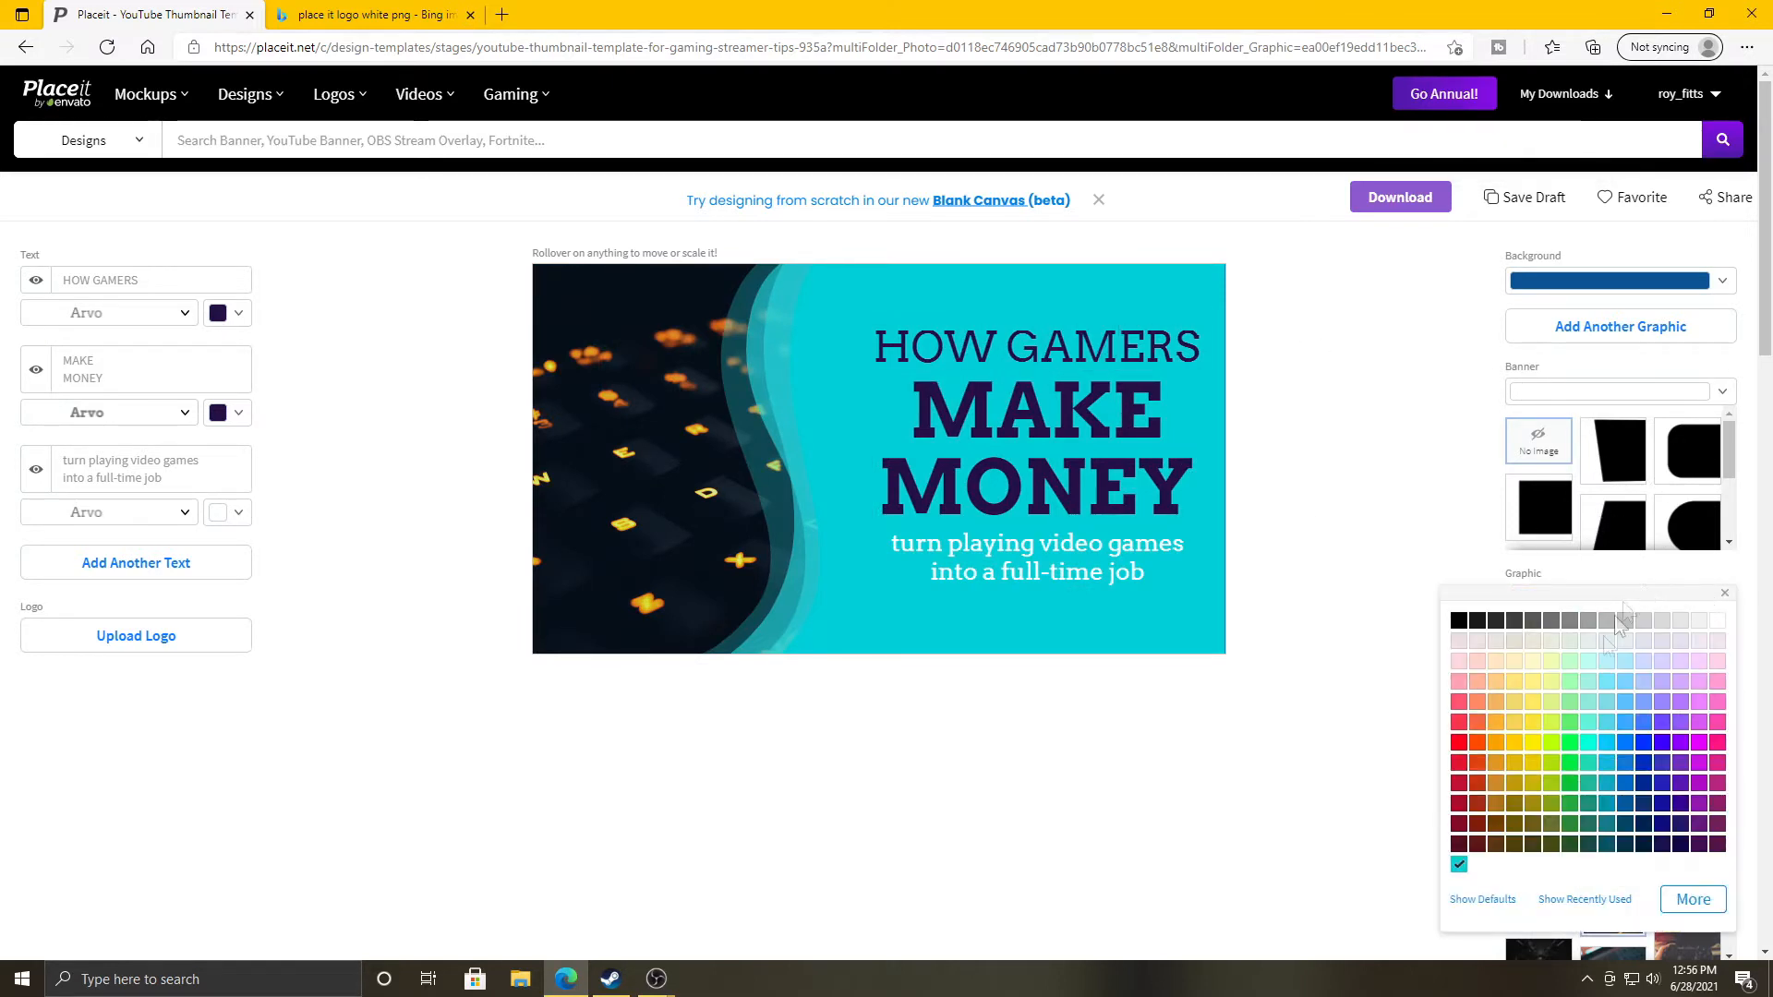
click(1571, 744)
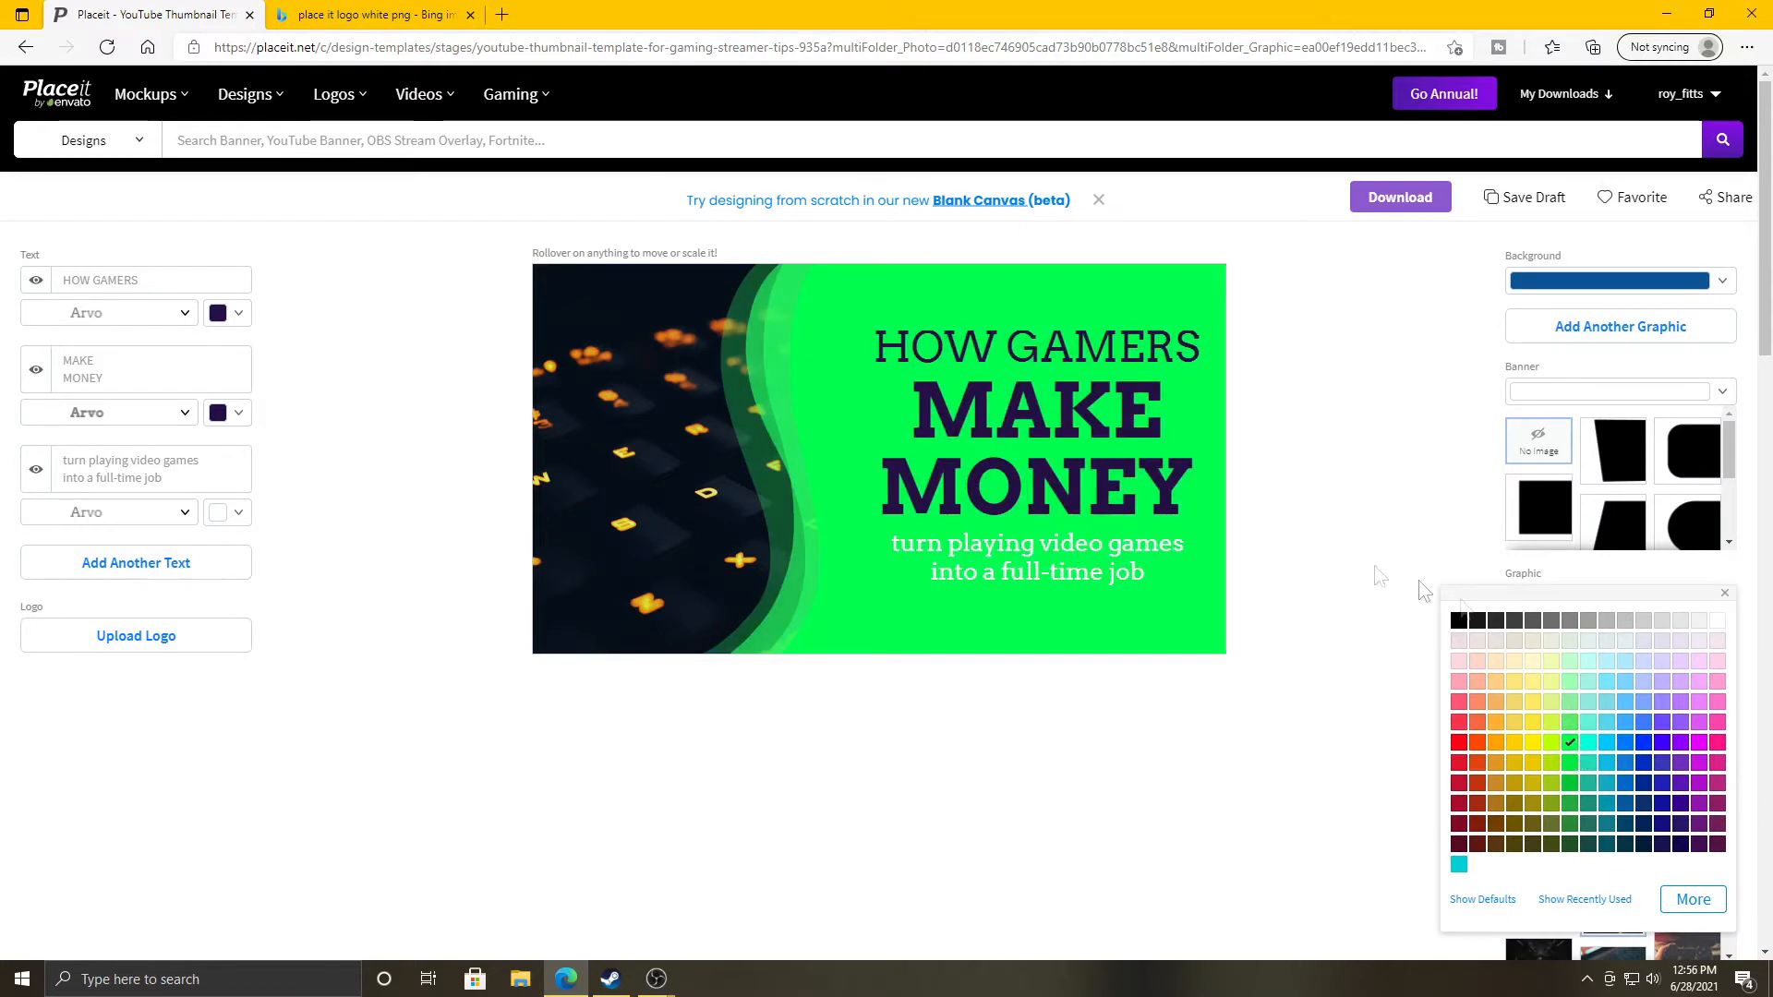
click(1293, 700)
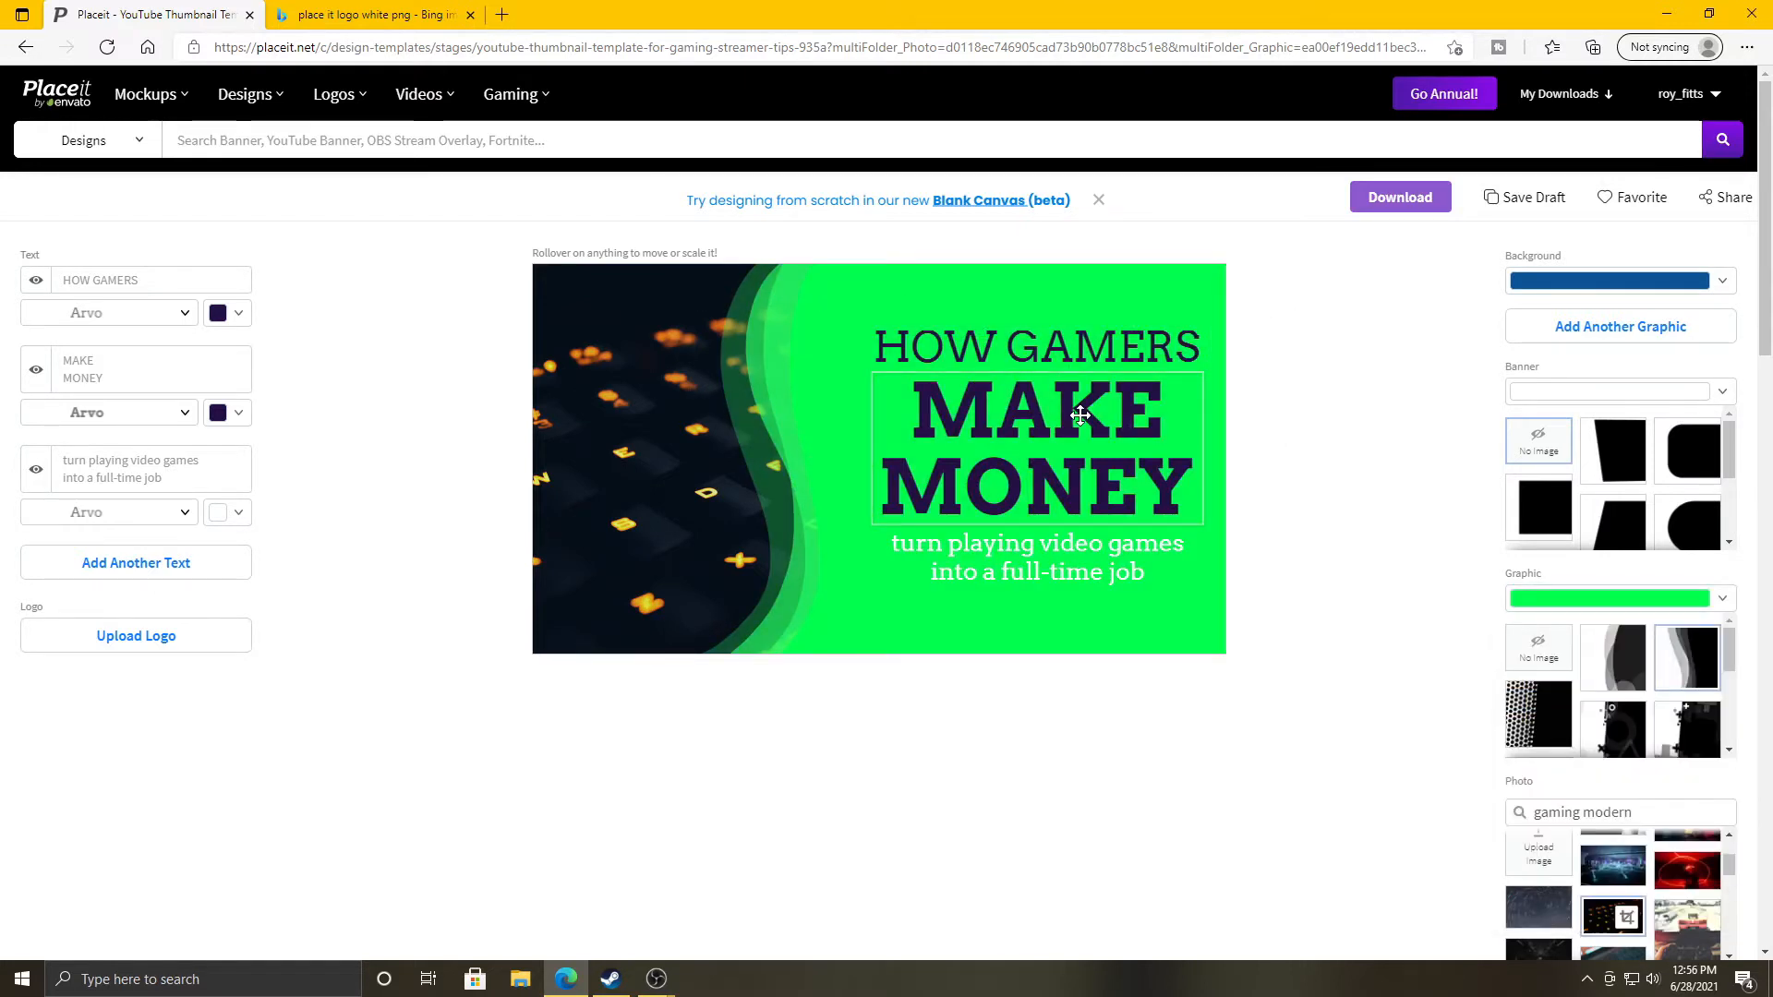
Set the design background colour to white after trying black.
click(1576, 280)
click(1461, 307)
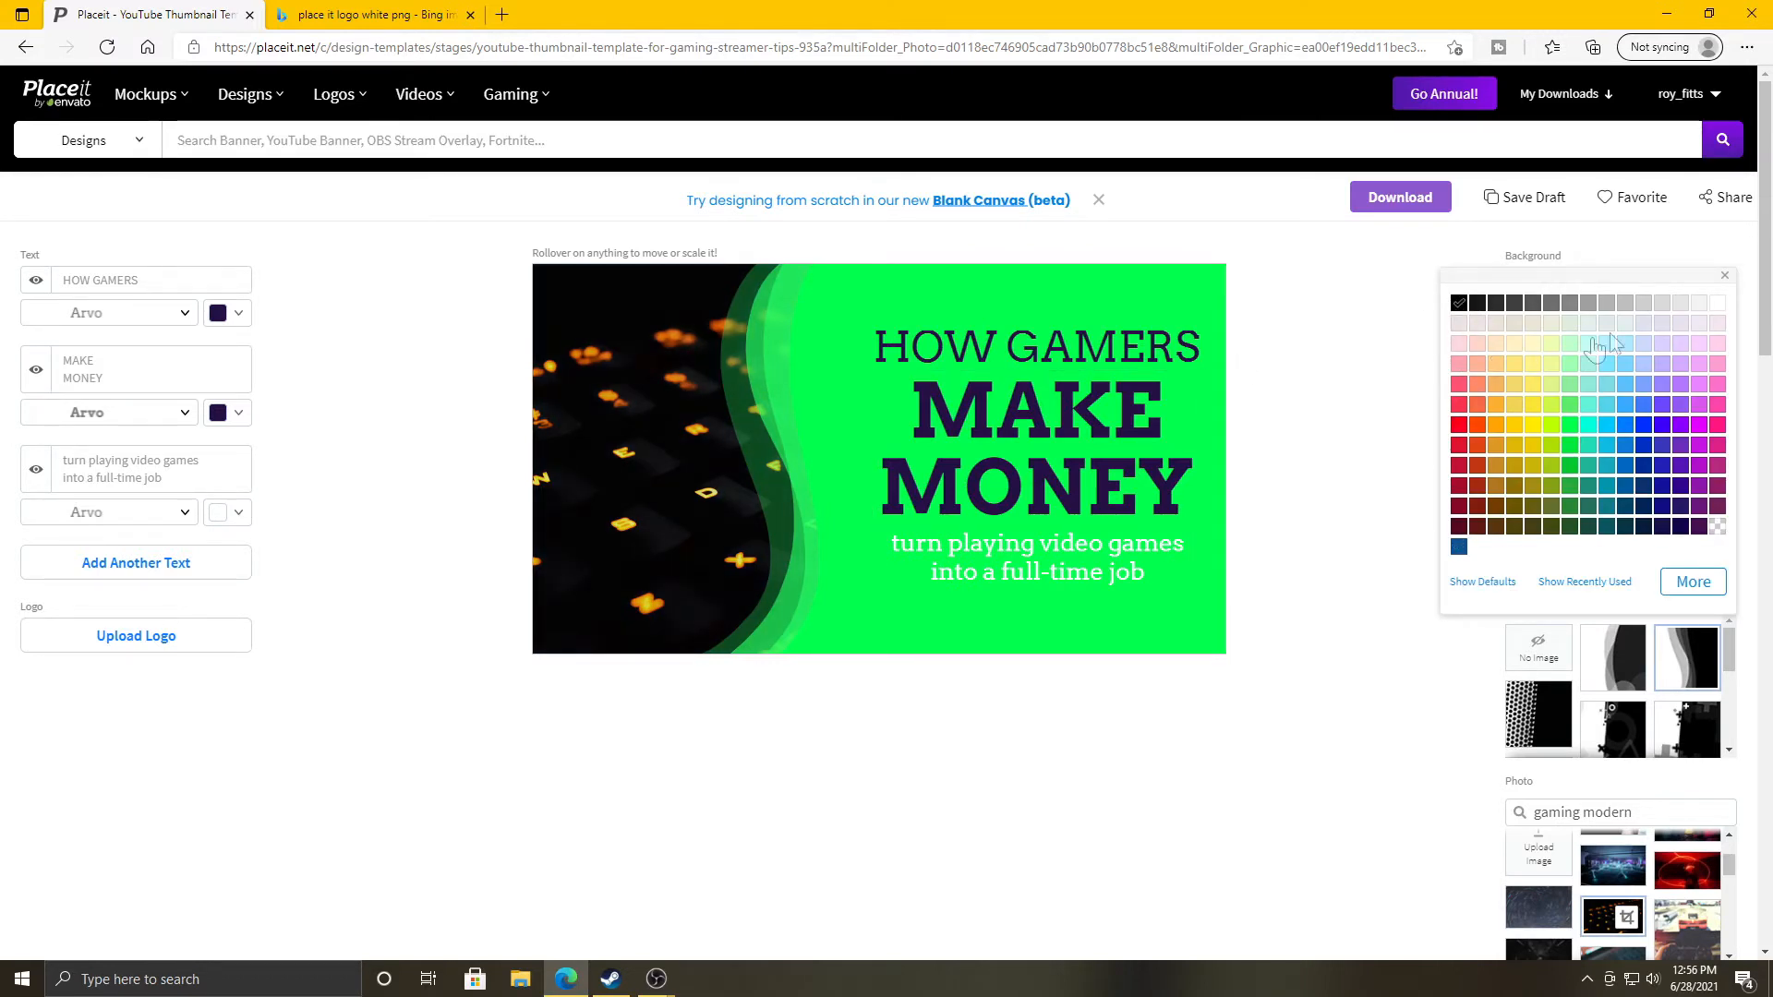
click(1718, 305)
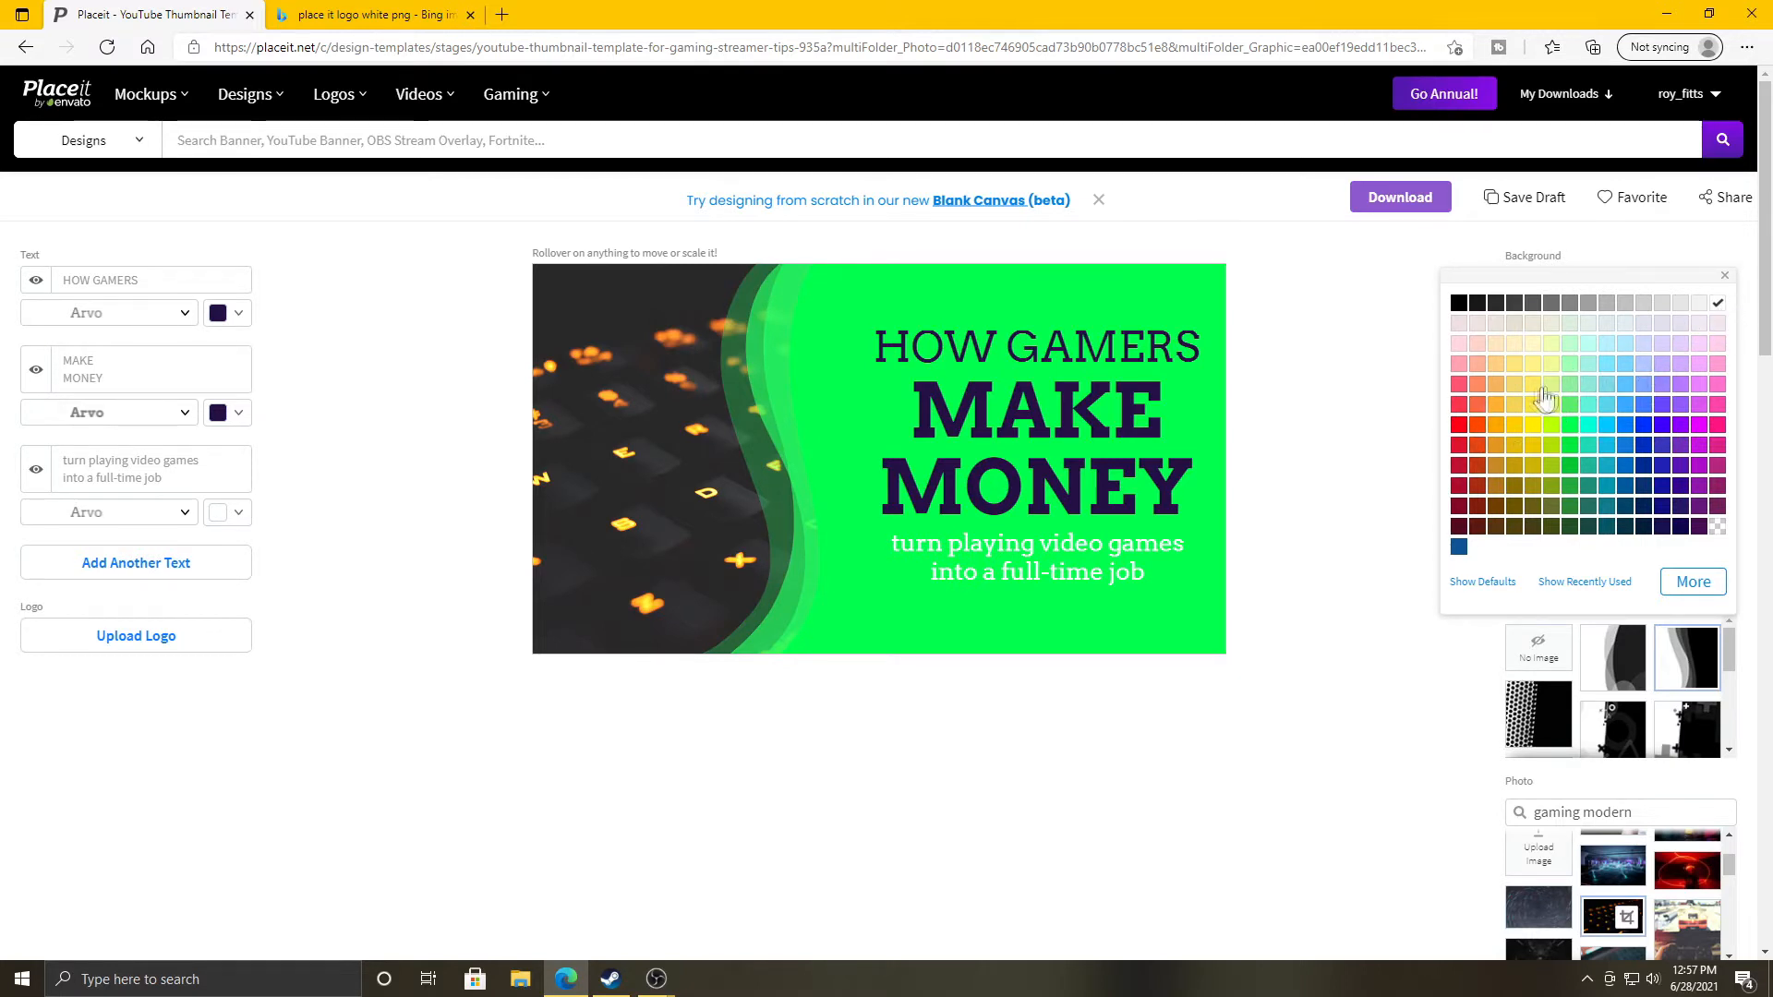
click(1718, 305)
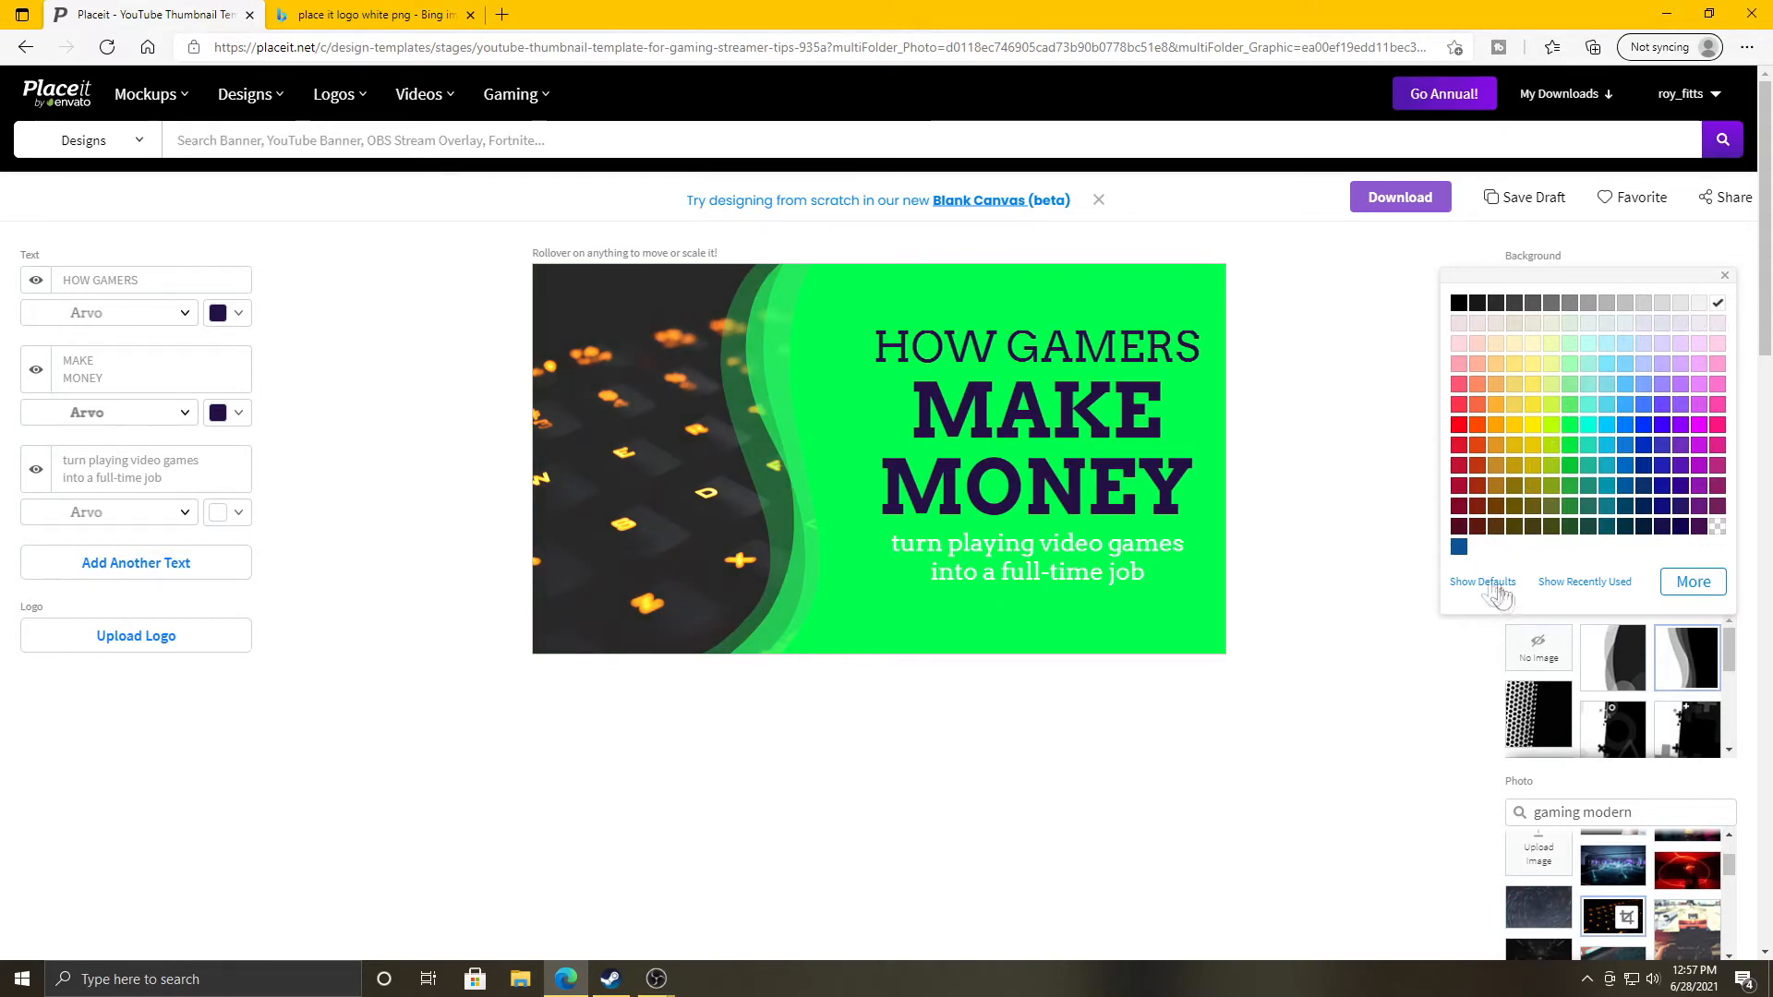
click(1308, 621)
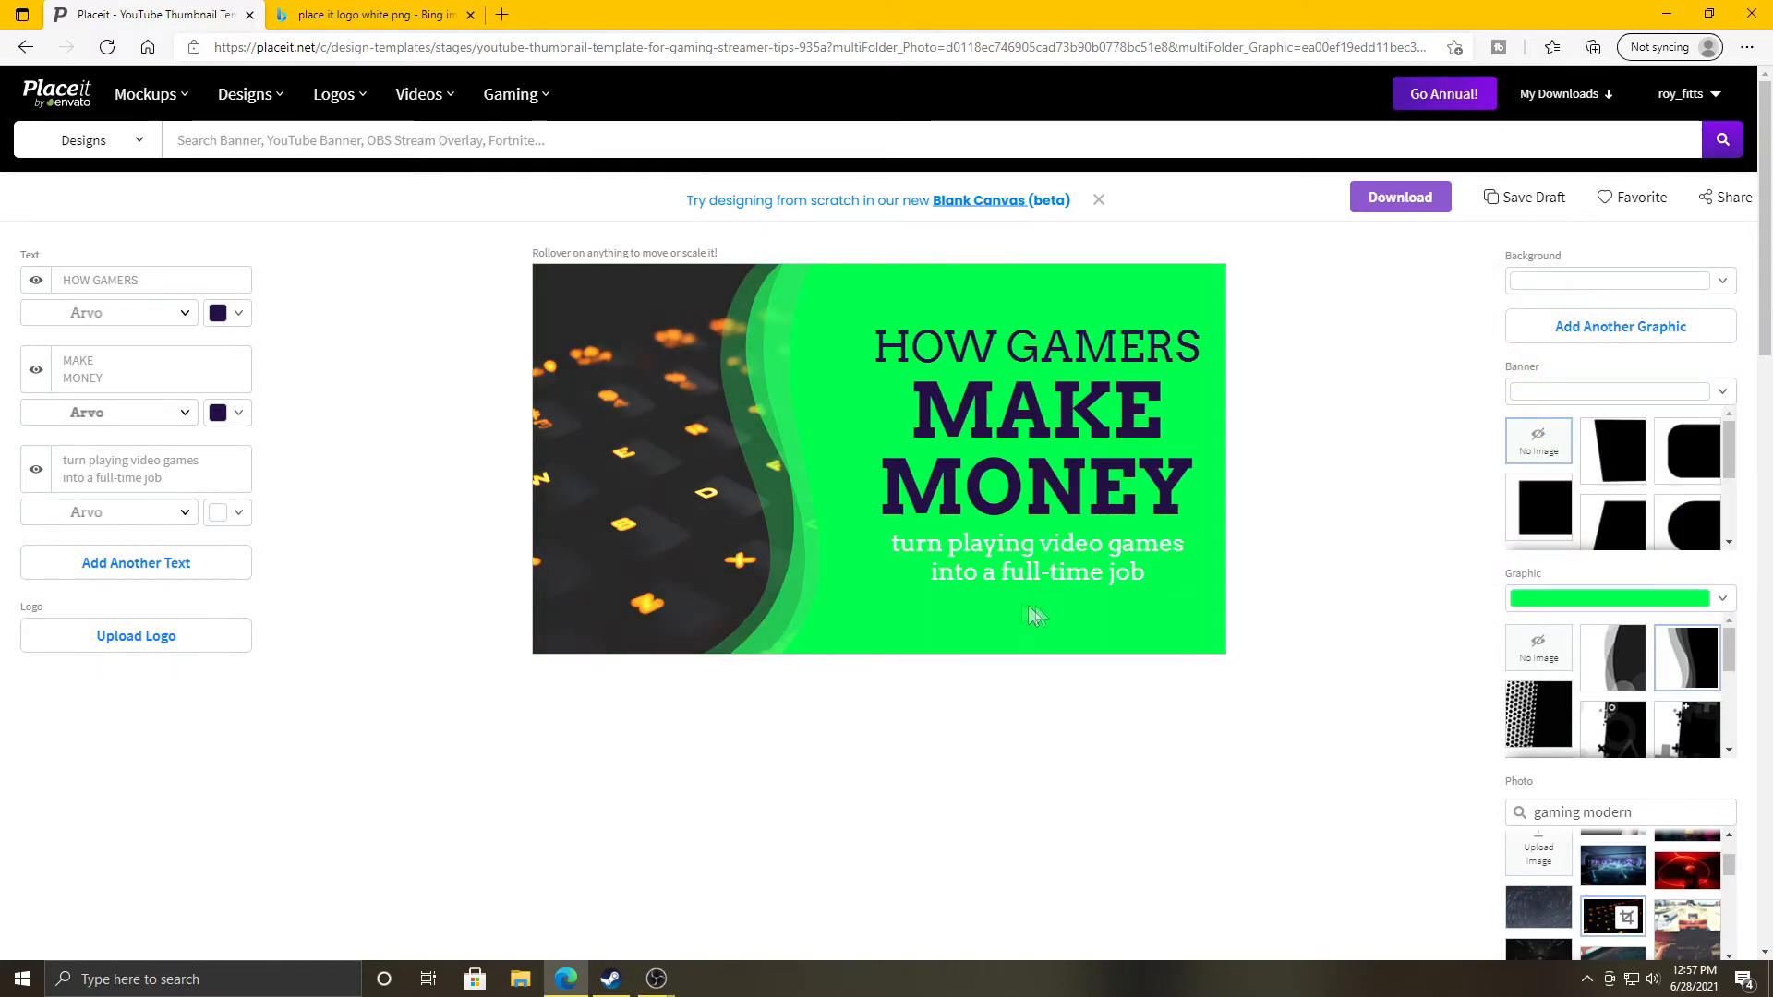
scroll(1237, 617, down, 3)
scroll(1238, 617, up, 3)
Preview banner shapes, keep the slanted white one, and select the HOW GAMERS text field.
click(1629, 460)
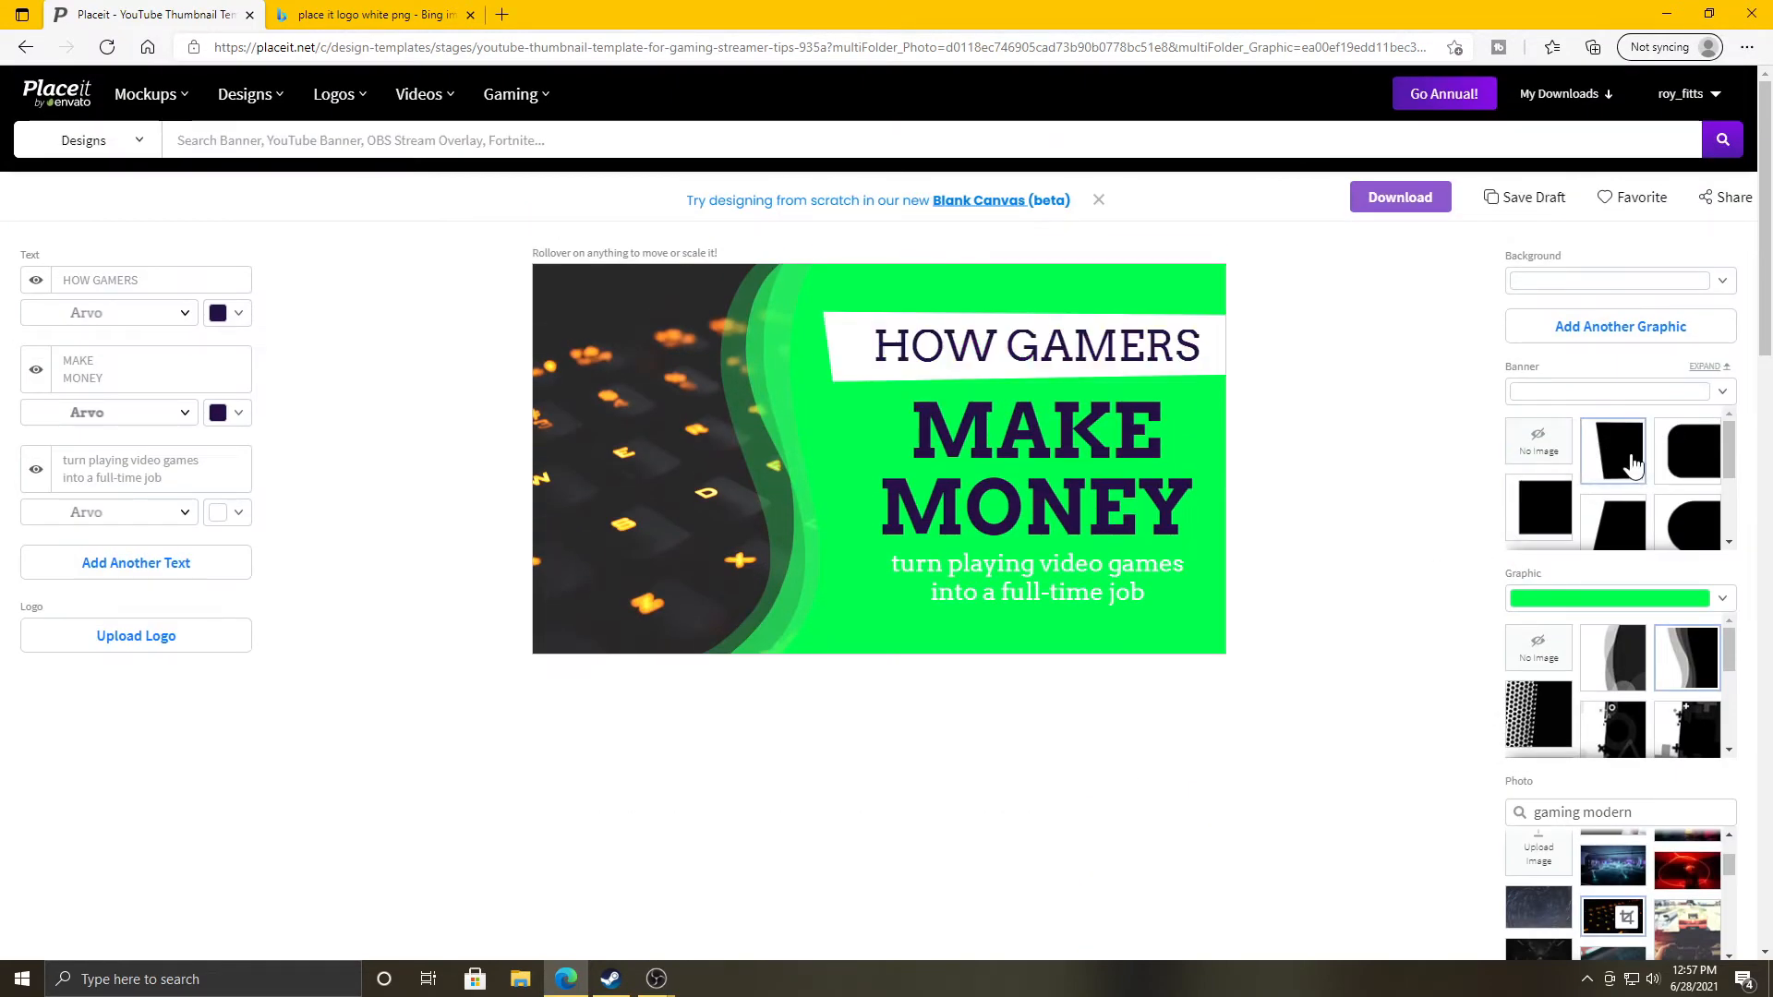
click(1617, 529)
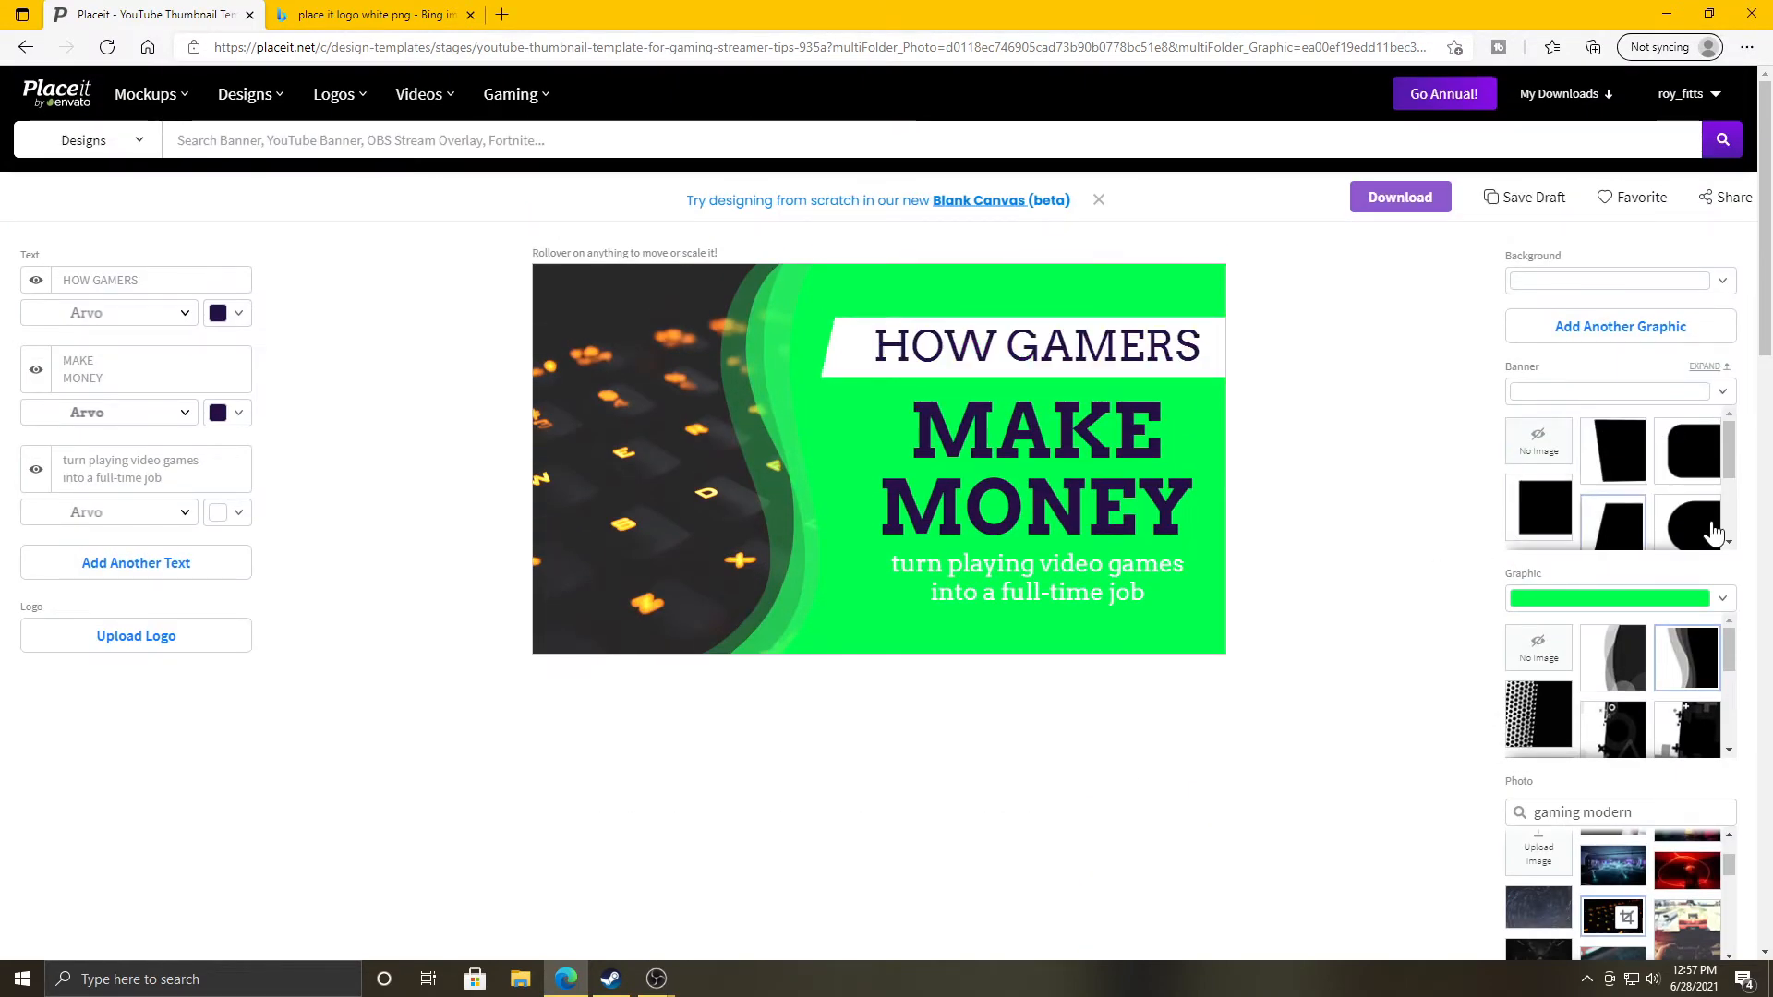
scroll(1623, 507, down, 2)
click(1549, 476)
scroll(1583, 523, up, 3)
click(1565, 513)
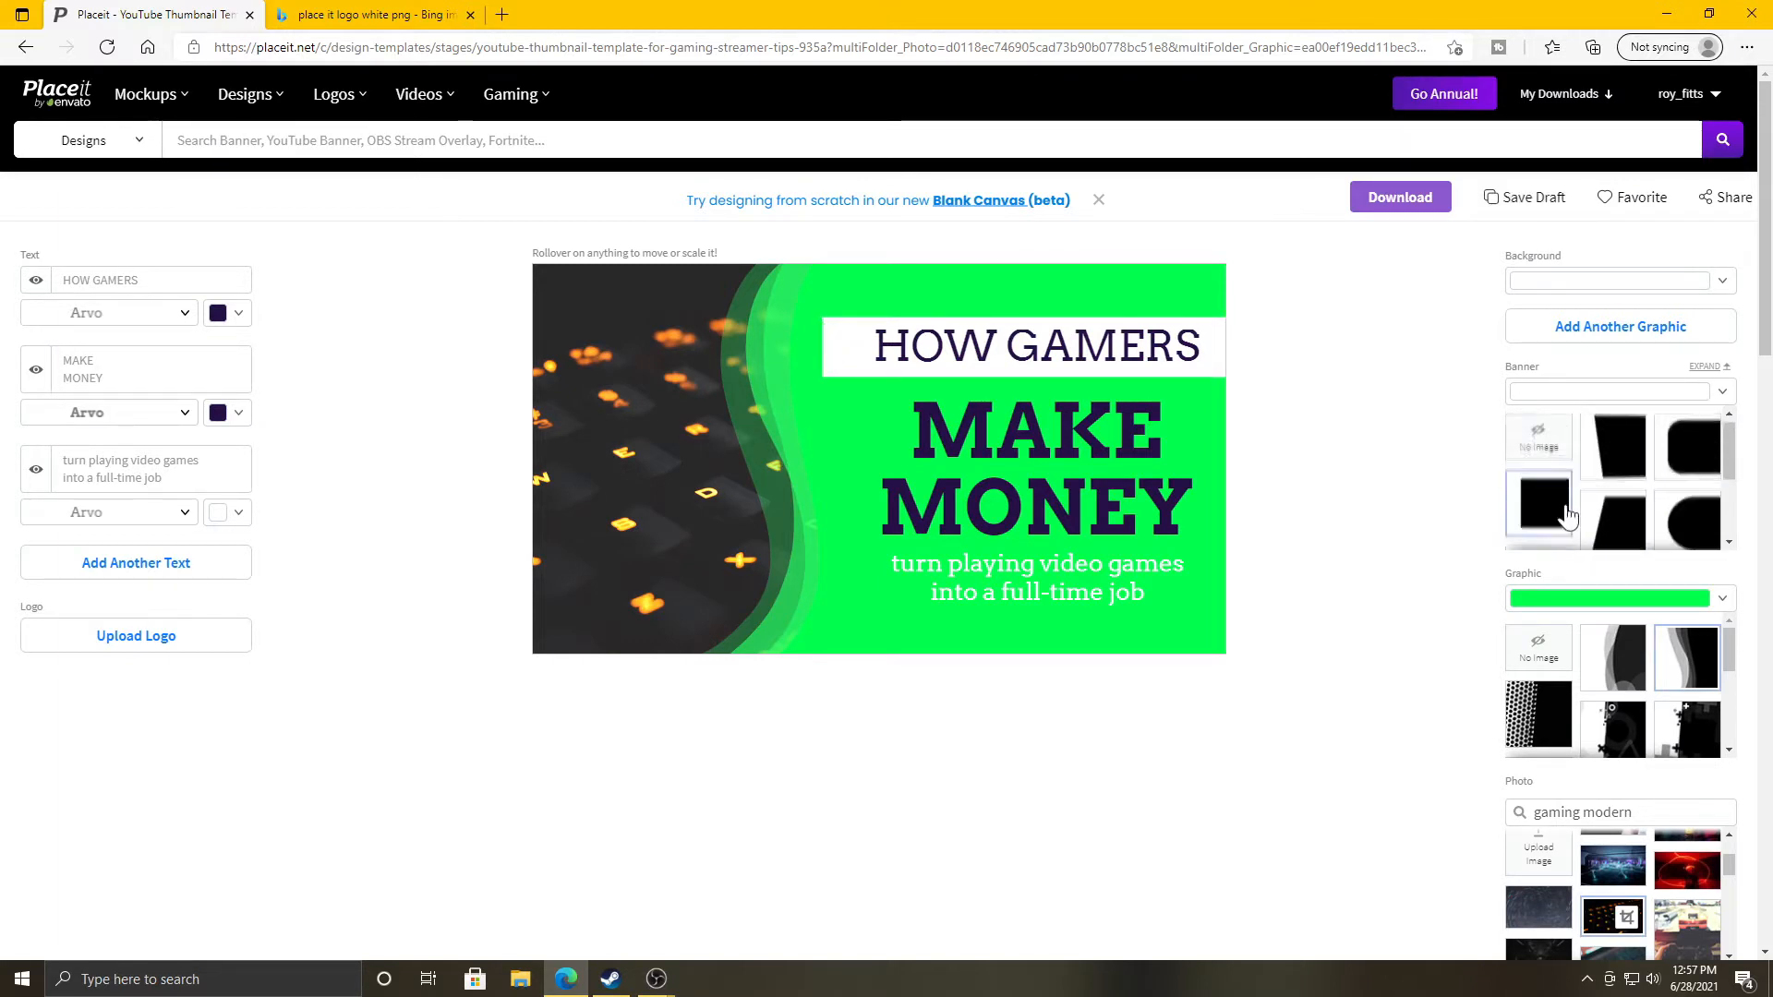
click(1613, 467)
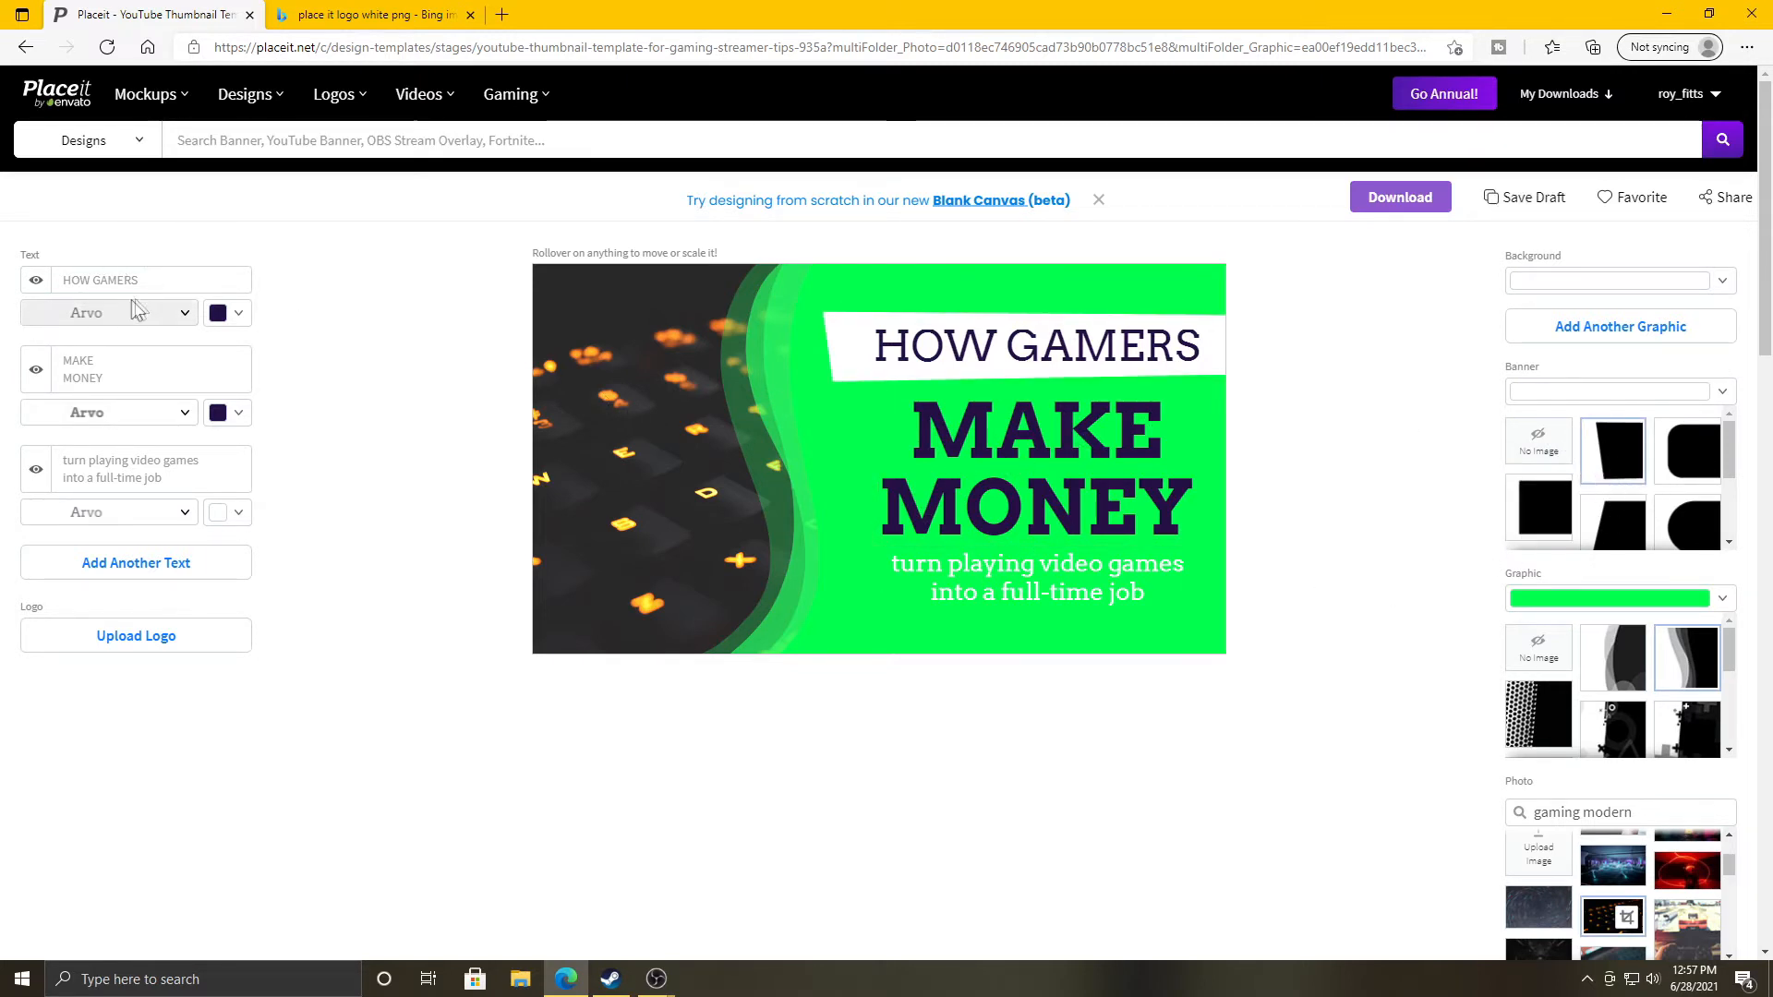
triple_click(158, 286)
Replace the three text fields with 'HOW TO', 'MAKE A SIMPLE THUMBNAIL' and 'WITH'.
text(how)
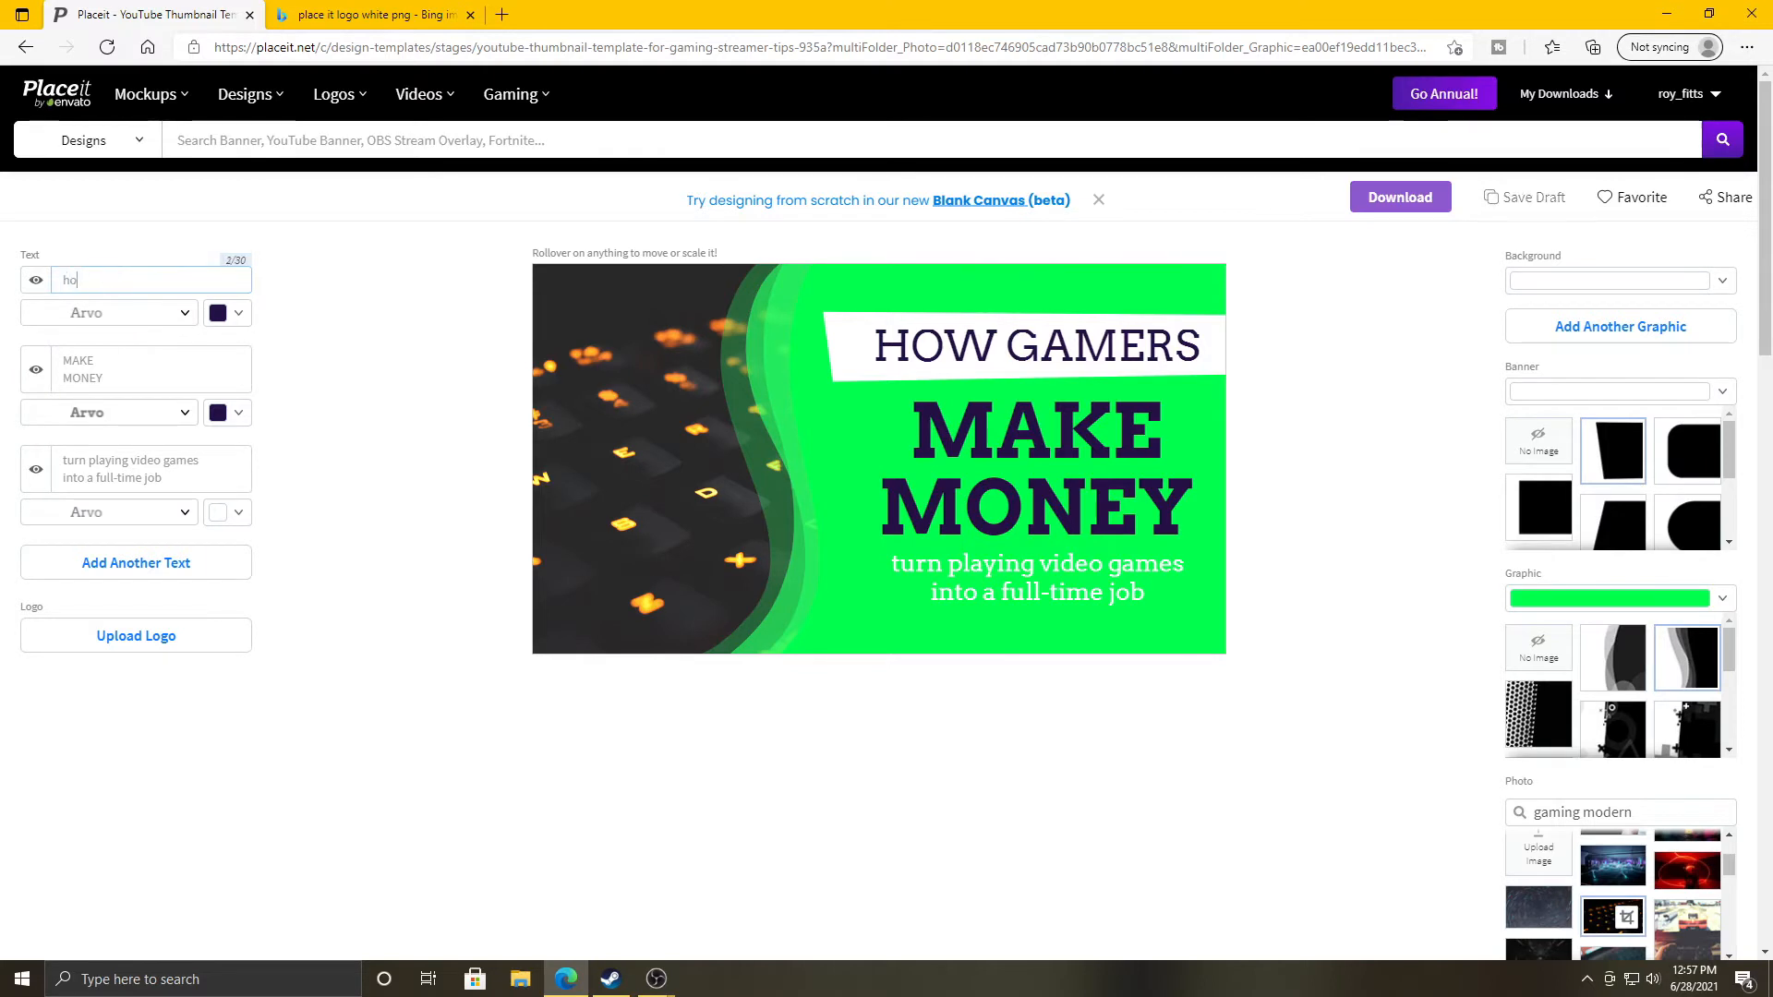
key(BackSpace)
key(BackSpace)
key(BackSpace)
key(BackSpace)
text(HOW TO)
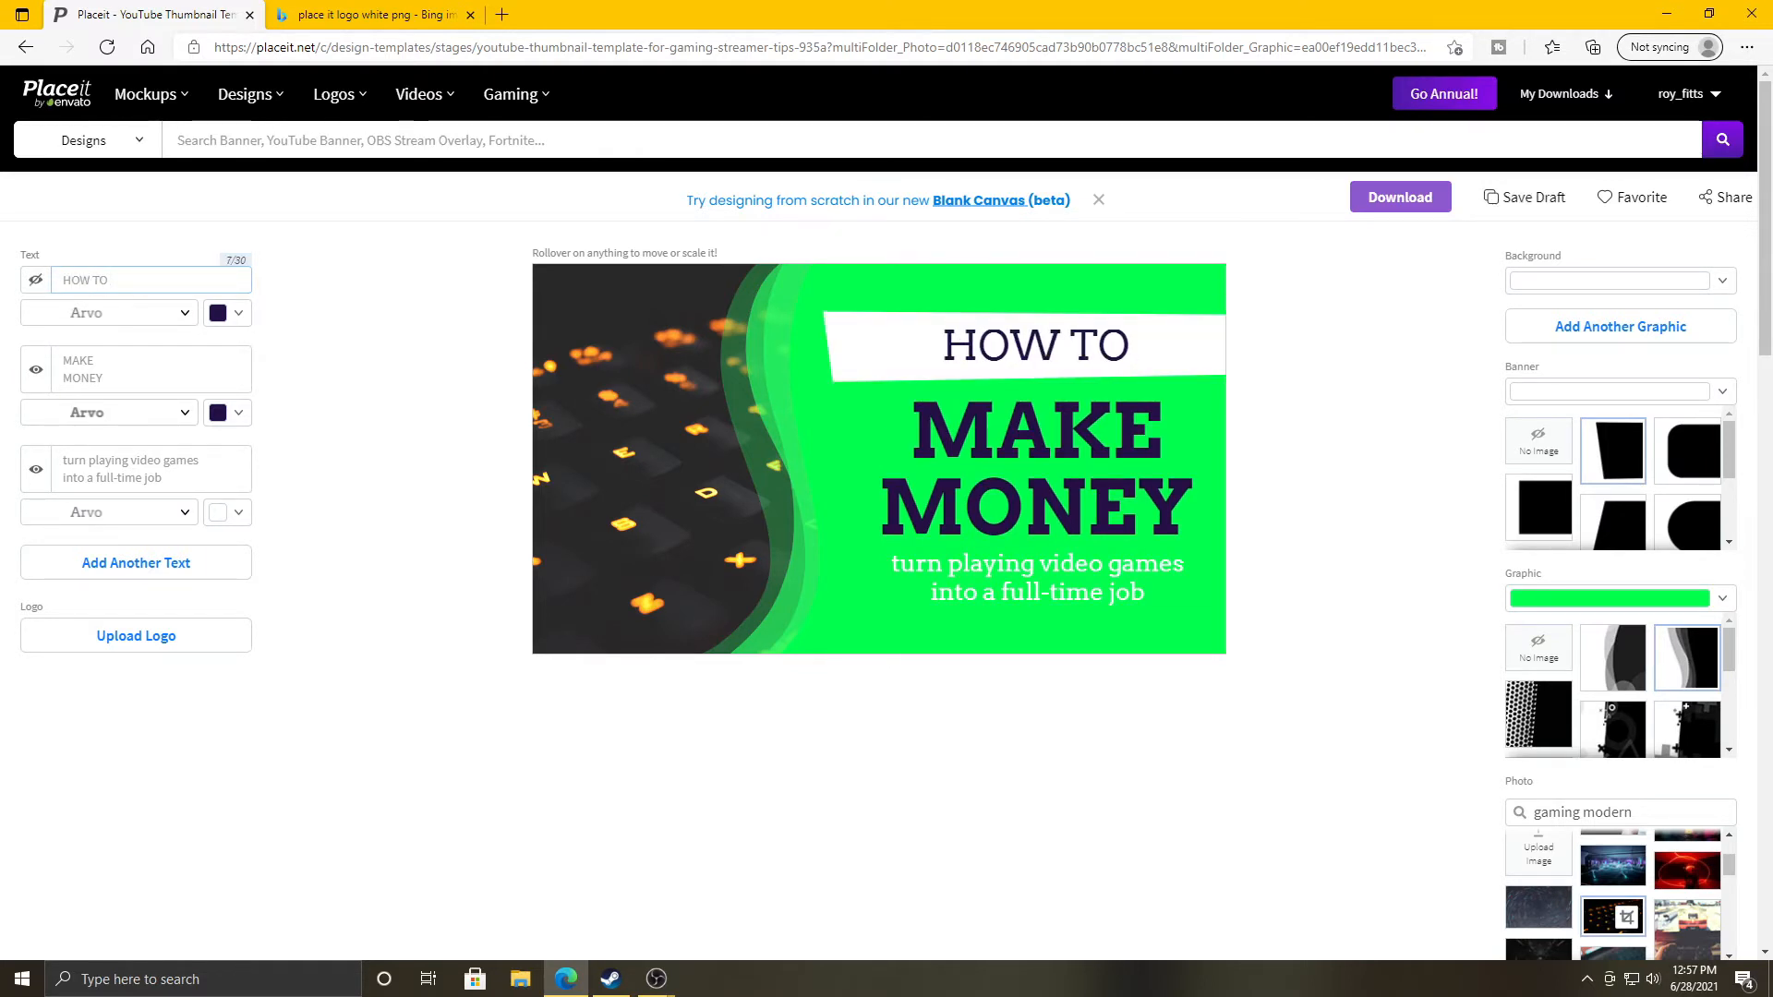
drag(134, 378, 35, 377)
text(MAKE A SIMPLE)
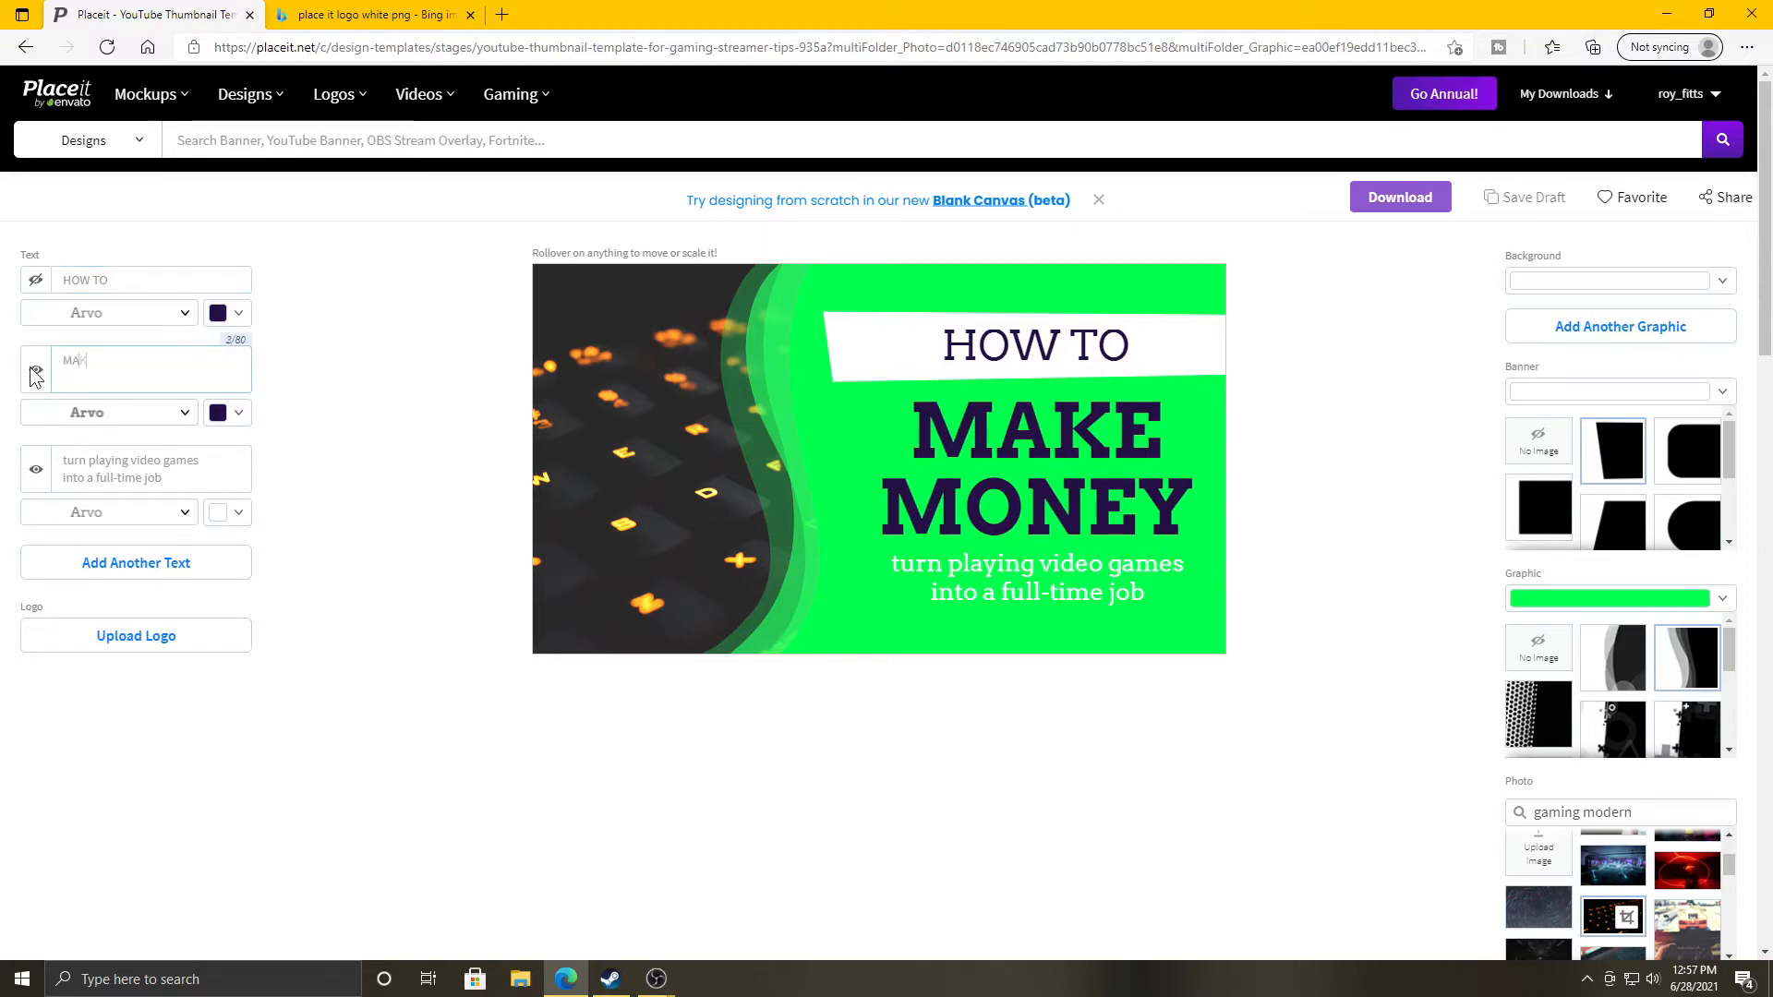
text( THUMBNAIL)
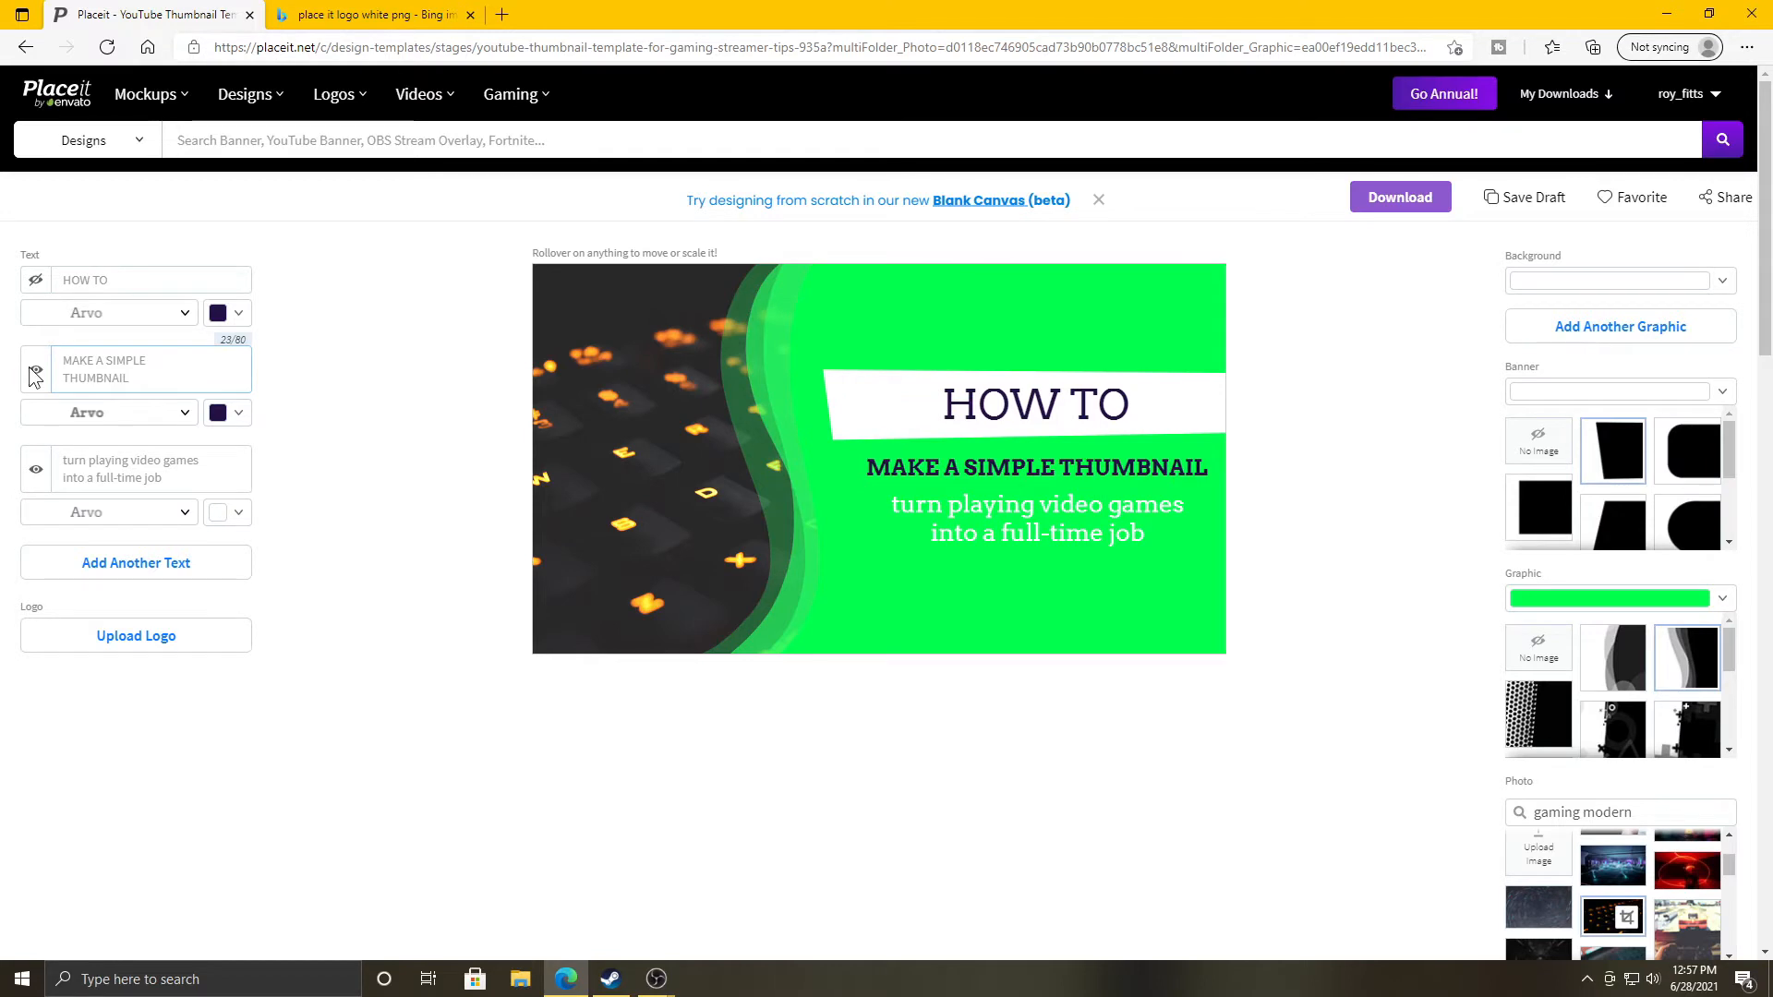
triple_click(173, 460)
text(WIT)
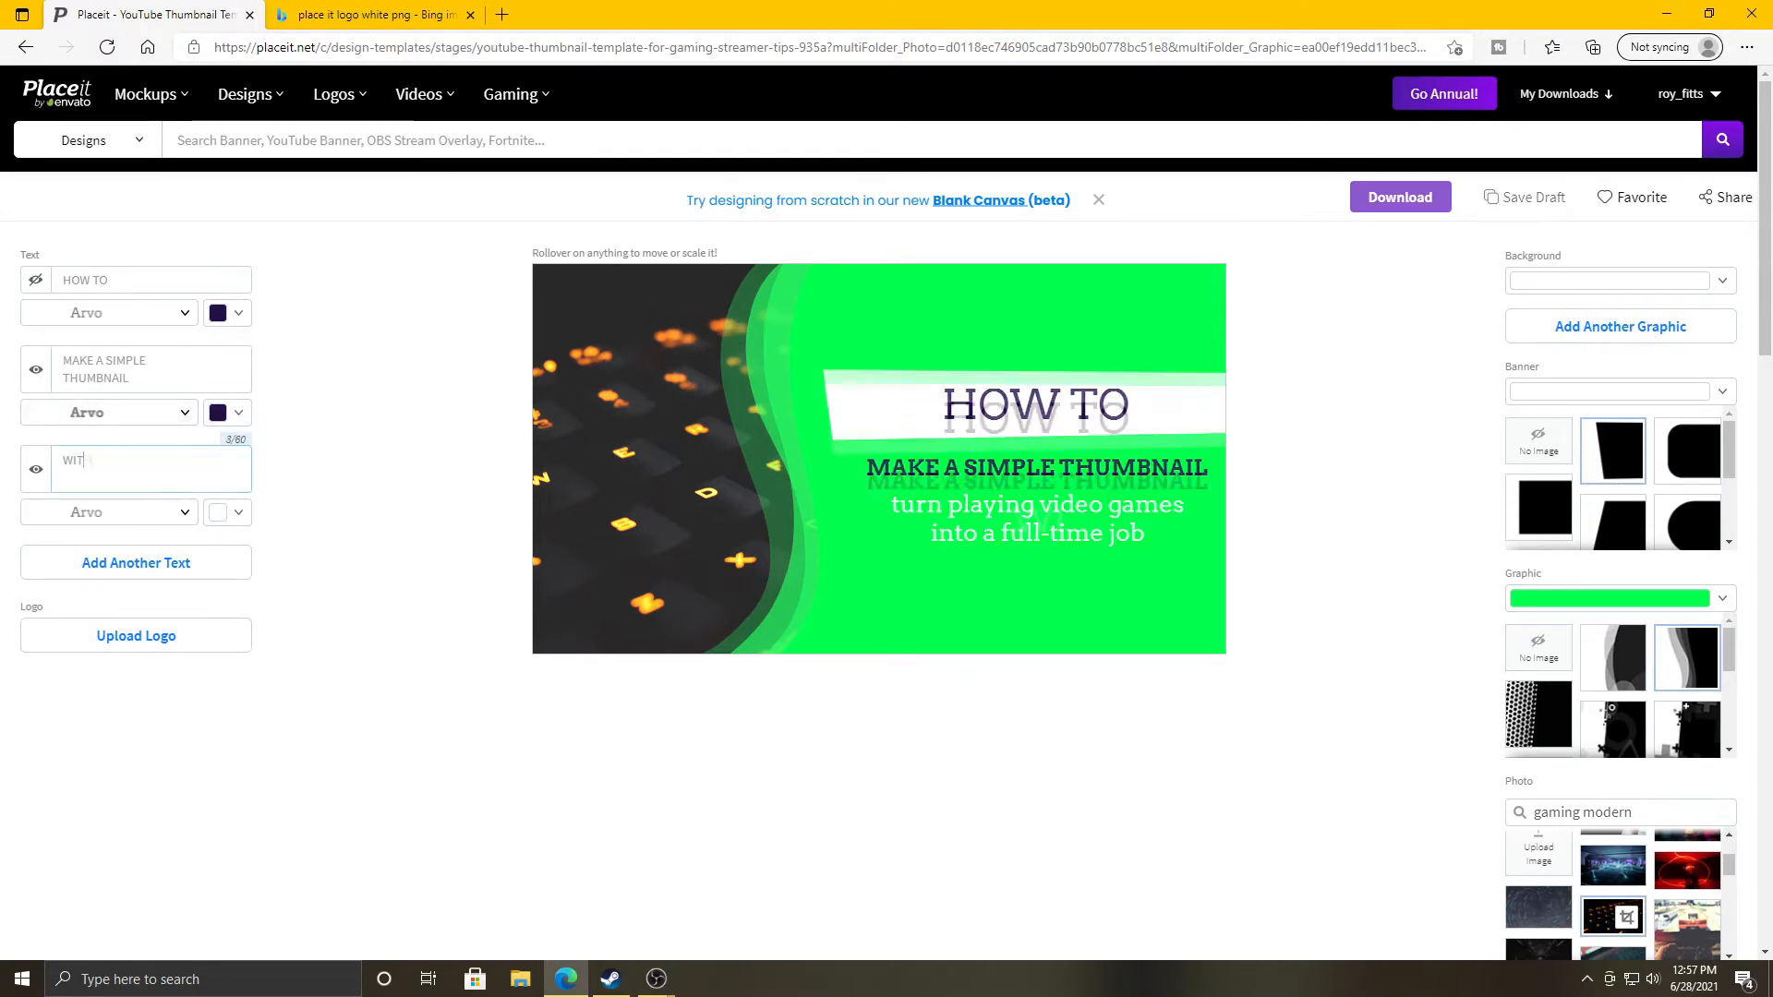
text(H PLACE IT)
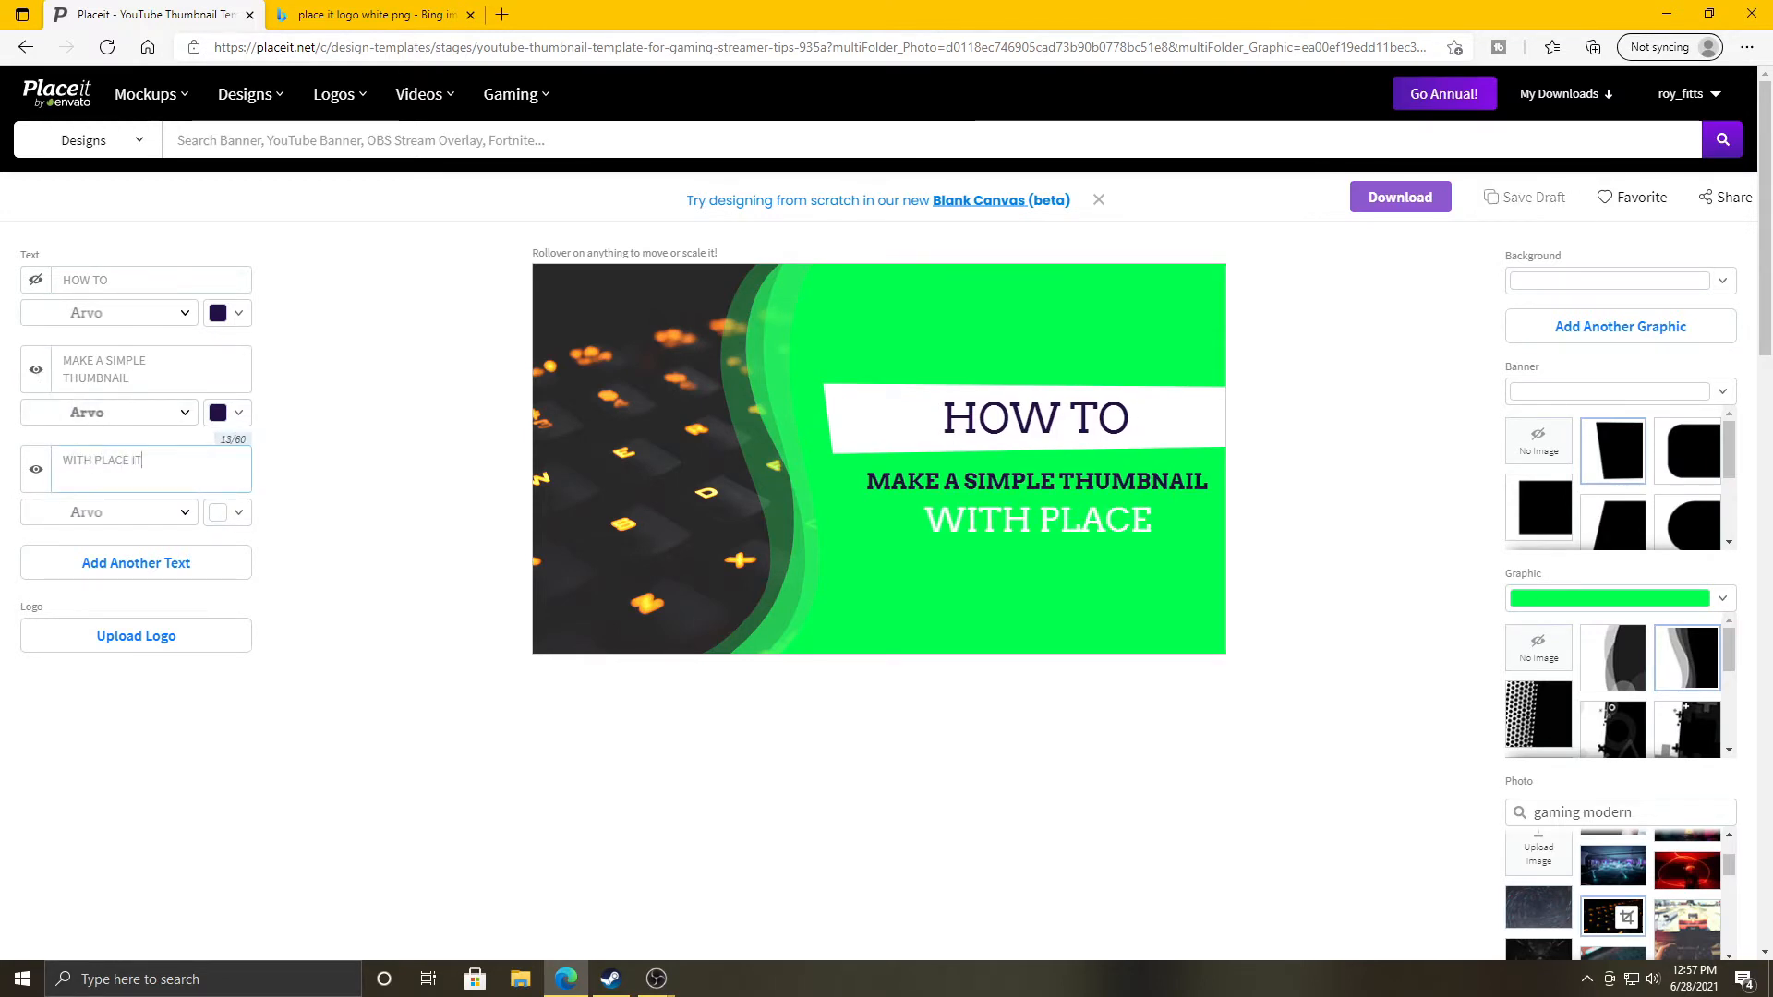
key(BackSpace)
key(BackSpace)
key(BackSpace)
key(BackSpace)
key(BackSpace)
key(BackSpace)
key(BackSpace)
key(BackSpace)
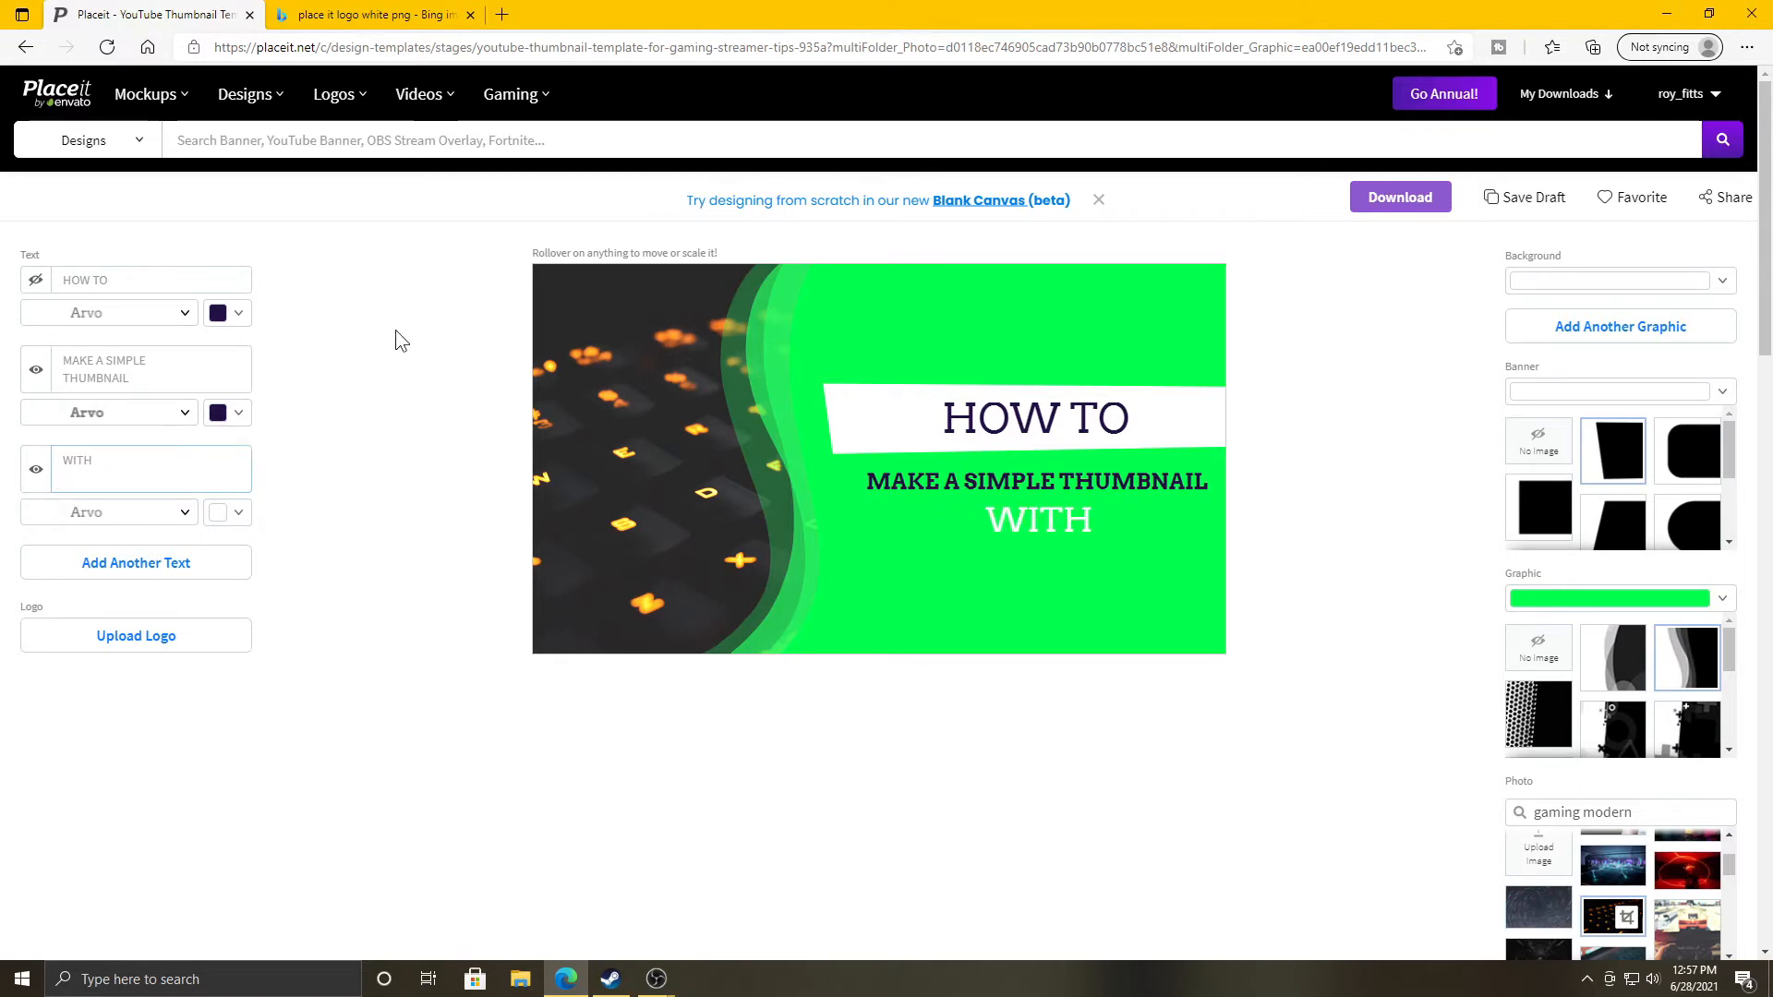
click(238, 413)
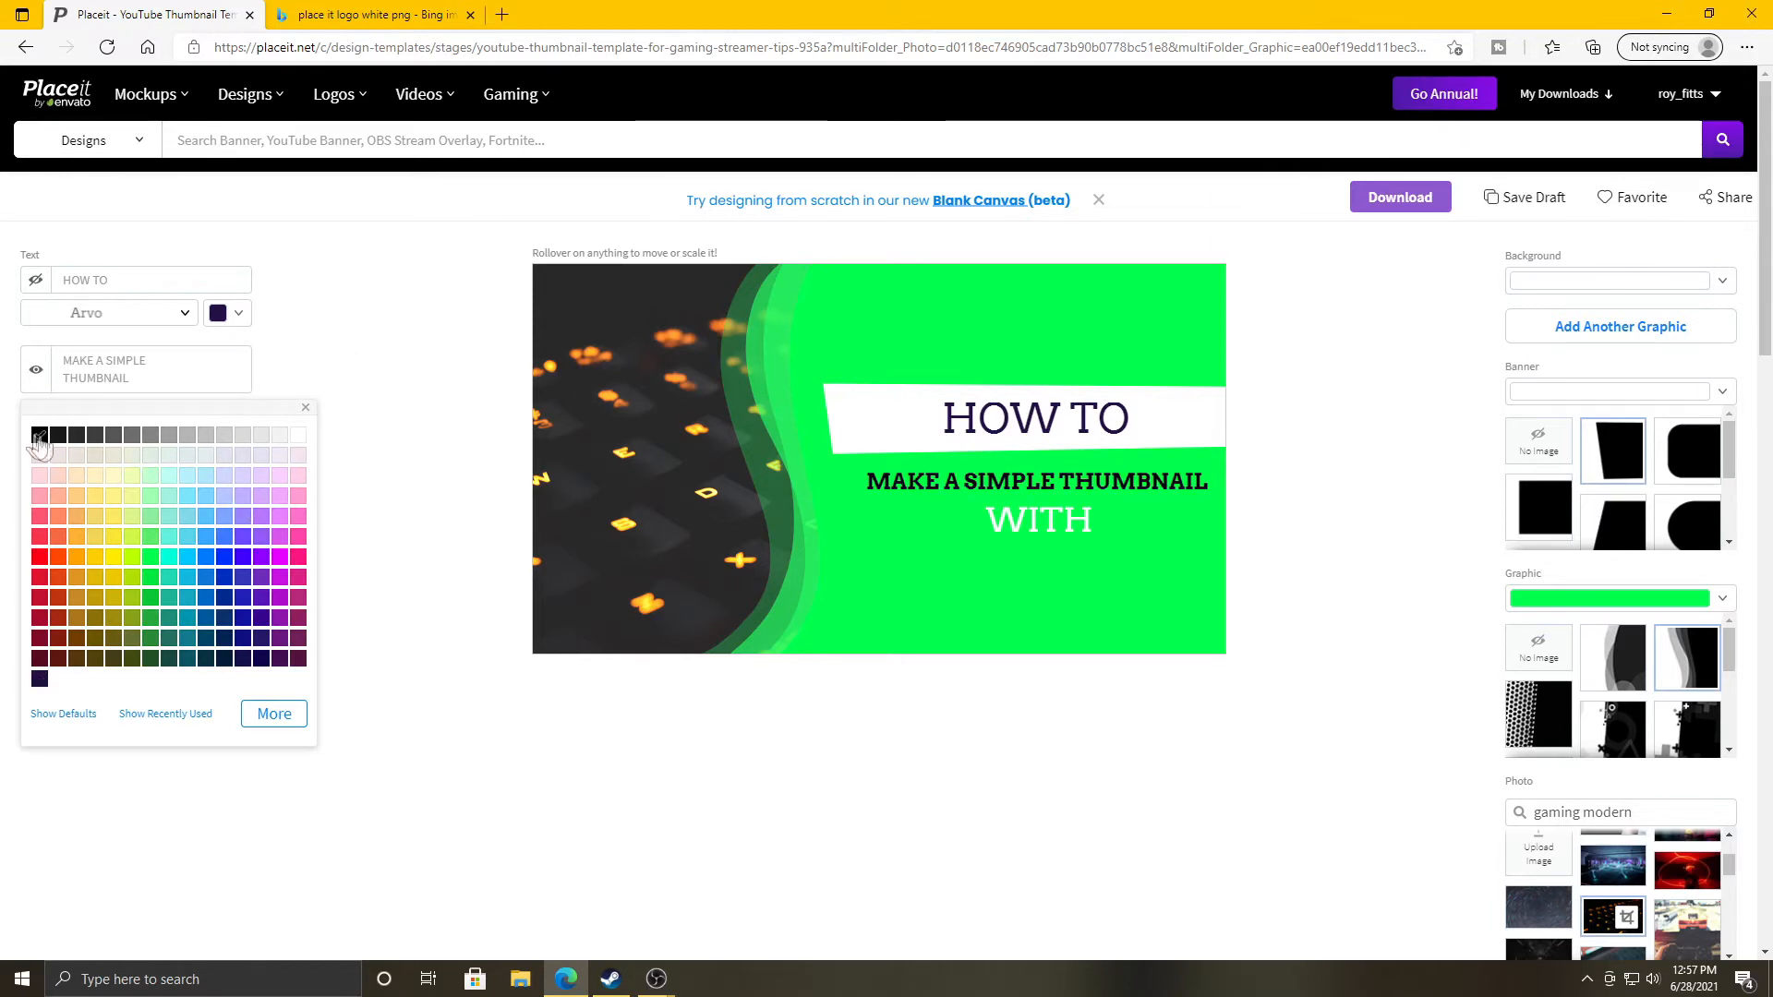
Make the WITH line black and the MAKE A SIMPLE THUMBNAIL line red.
click(355, 406)
click(238, 512)
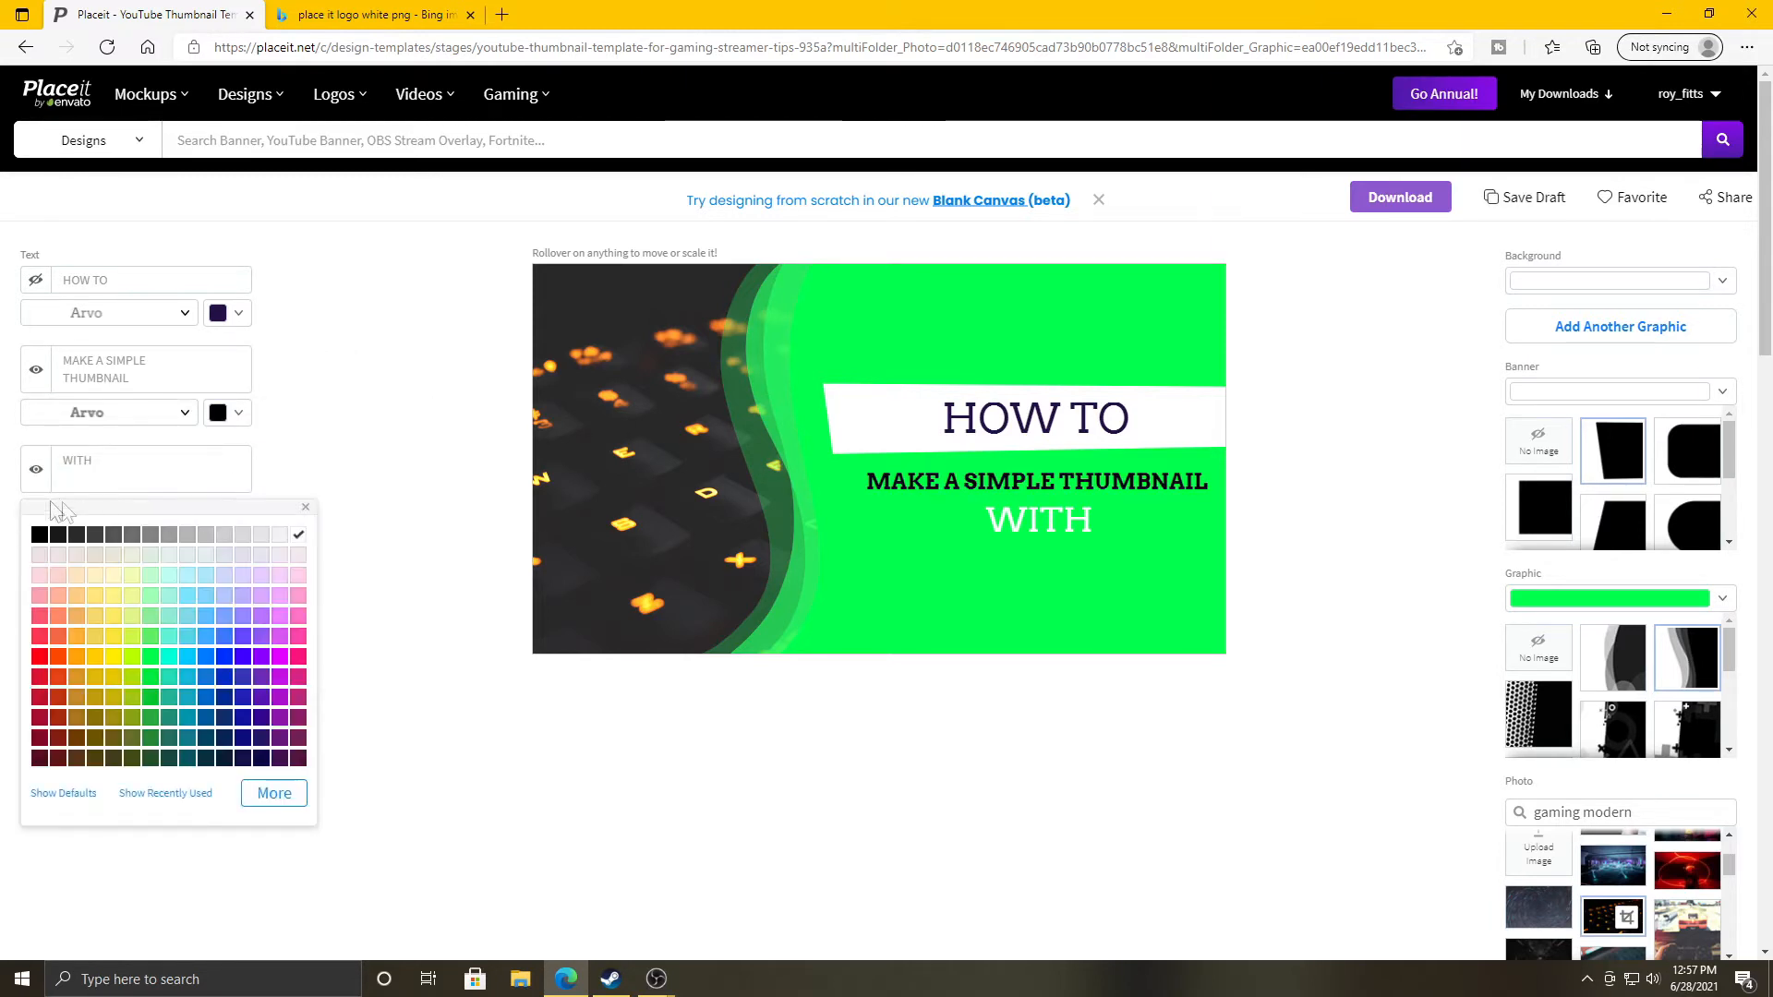
click(37, 533)
click(434, 395)
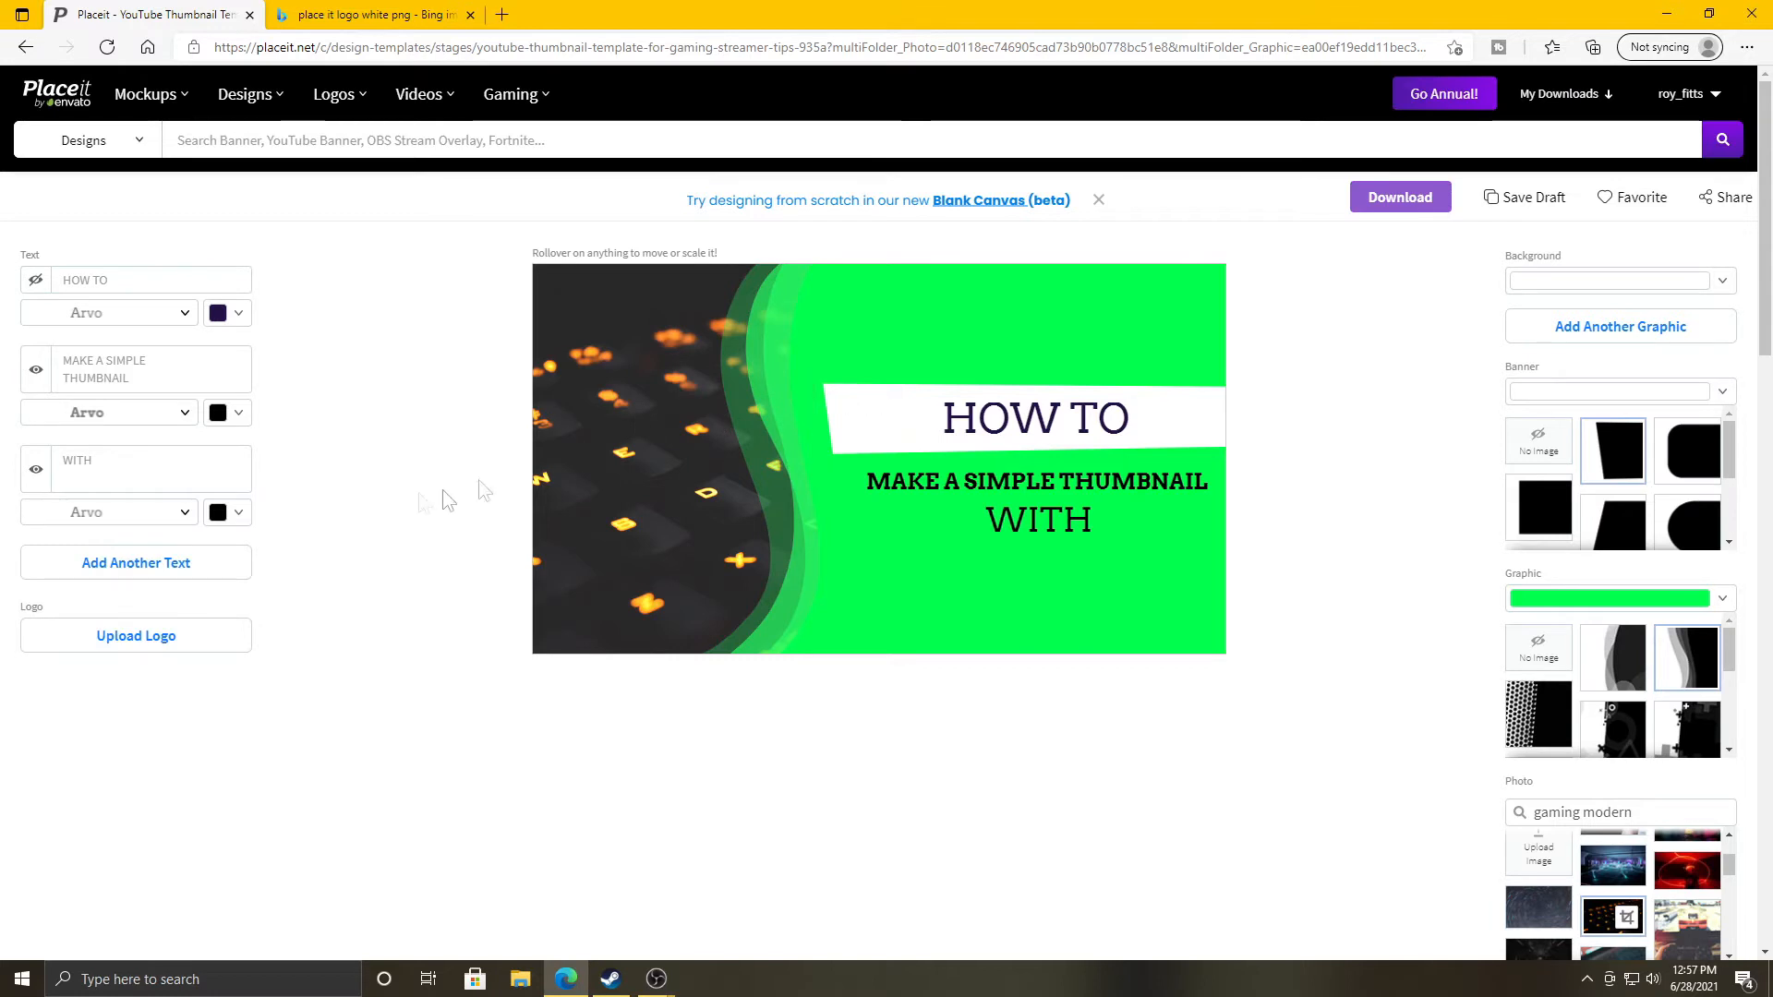
click(238, 413)
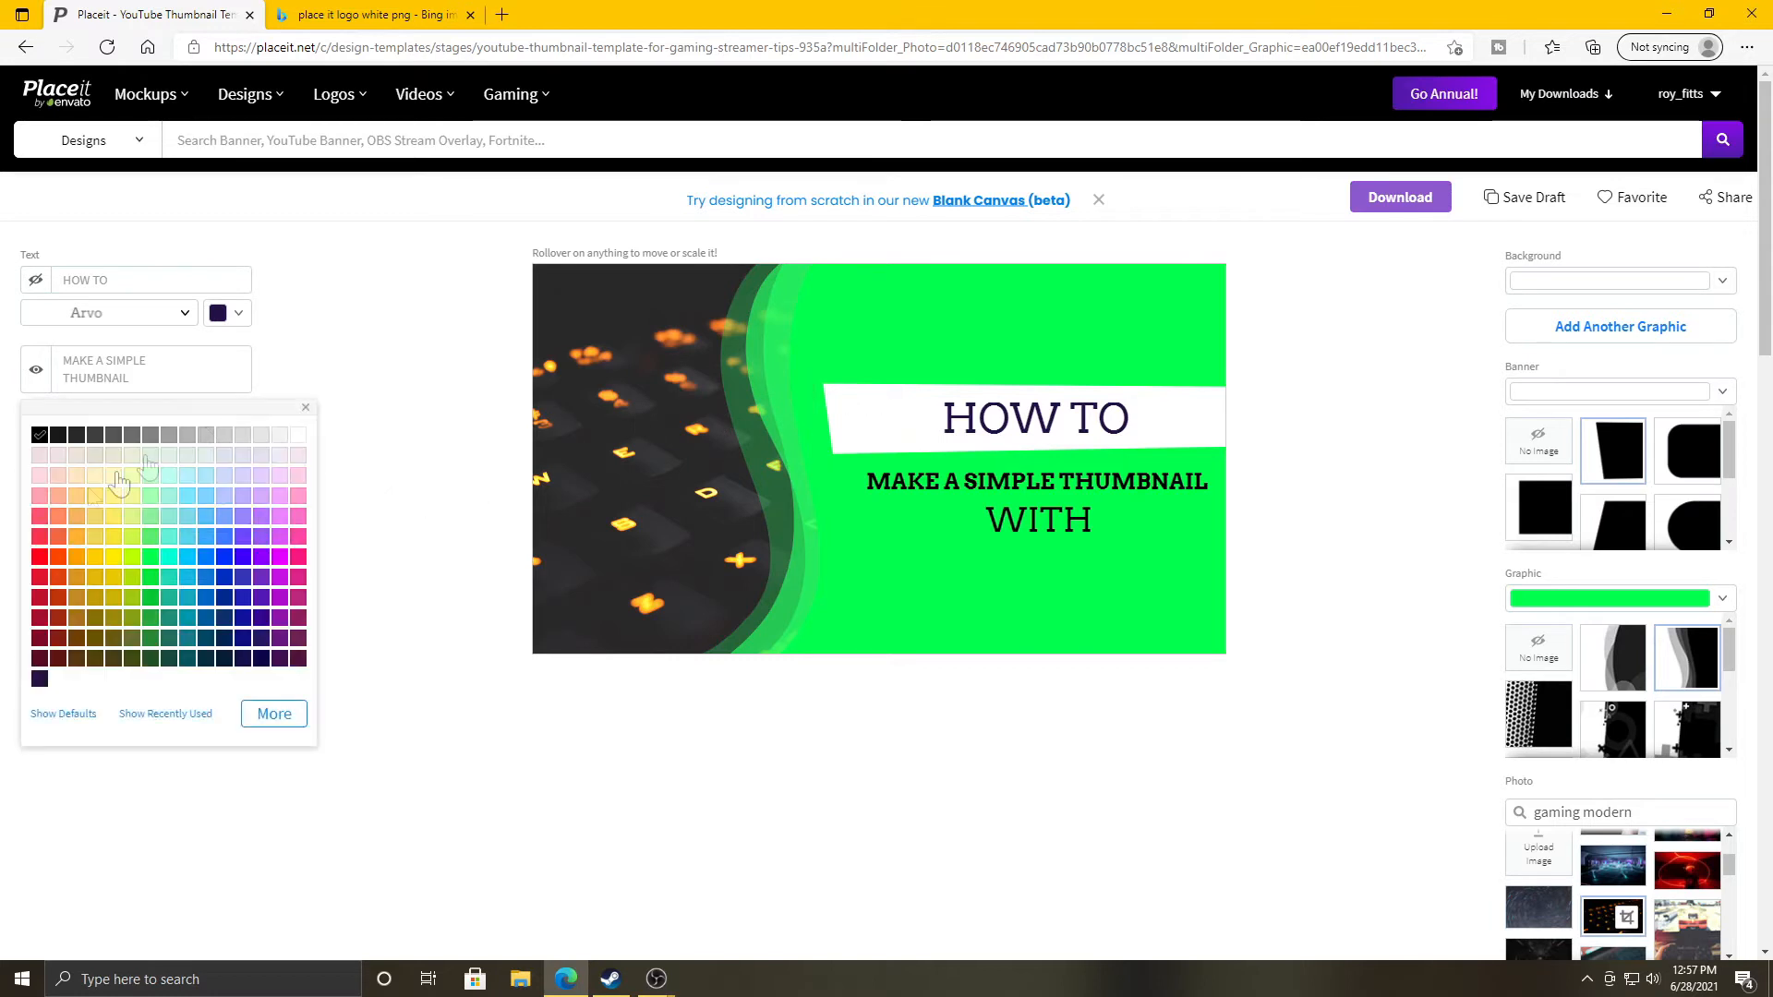
click(38, 579)
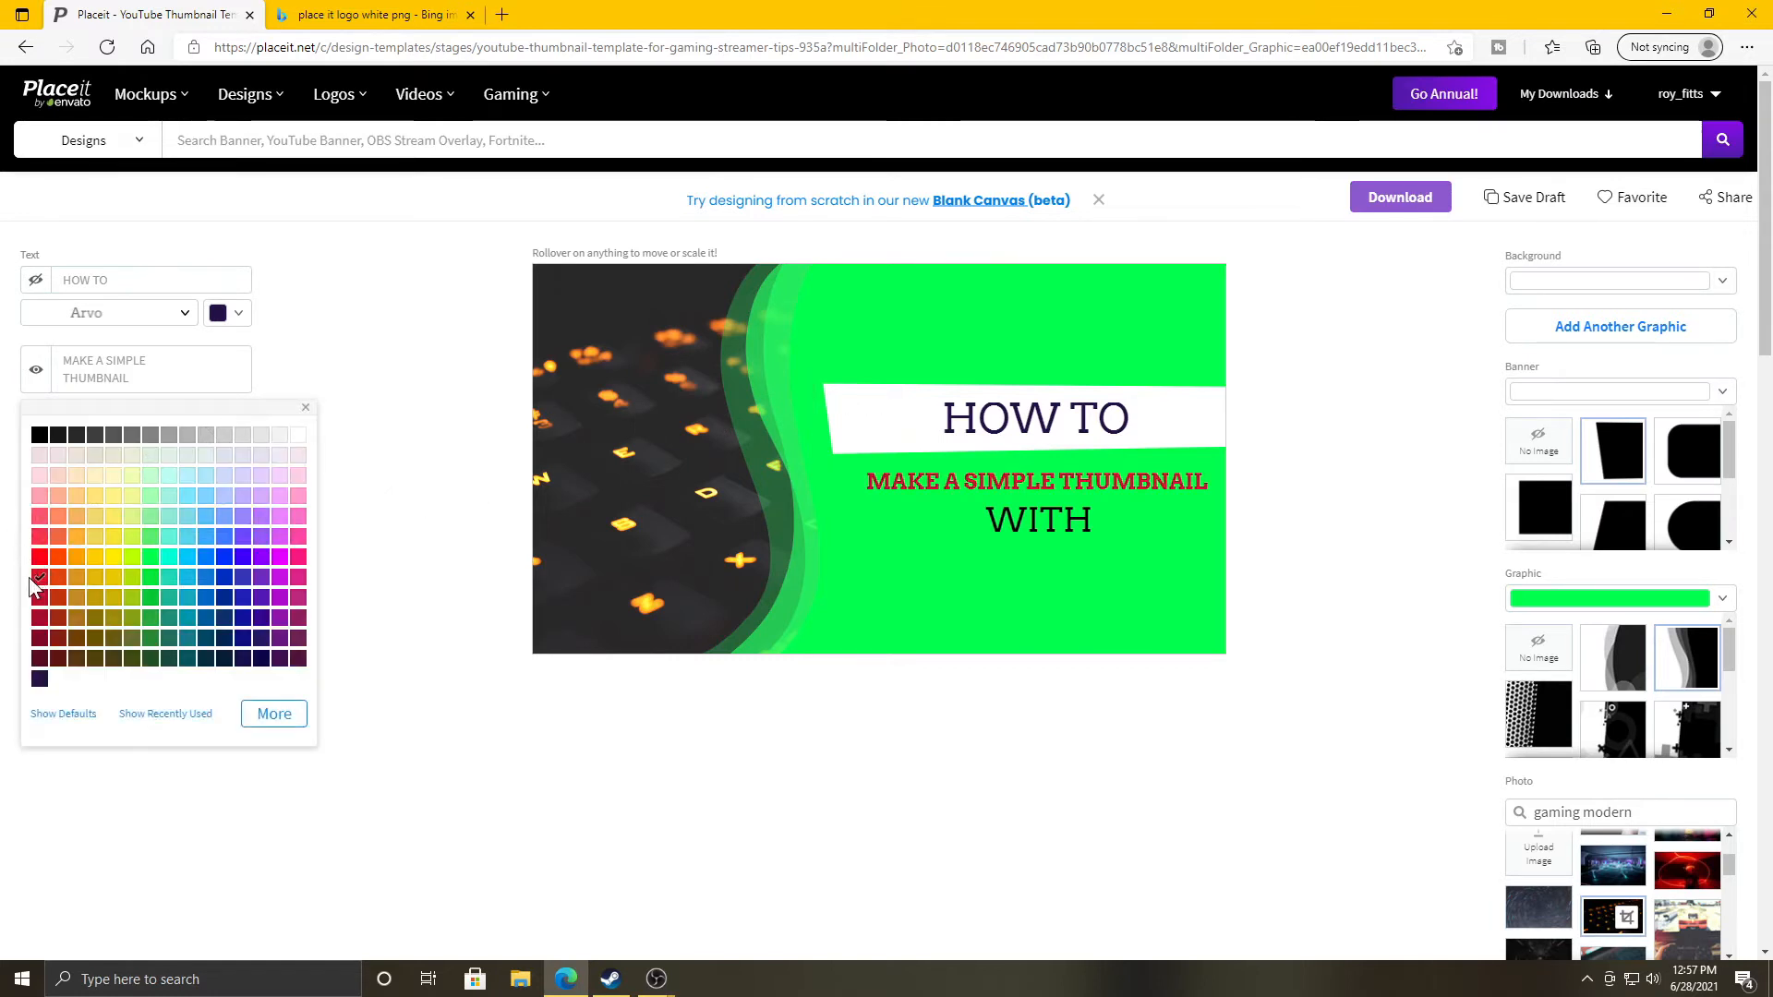
click(426, 371)
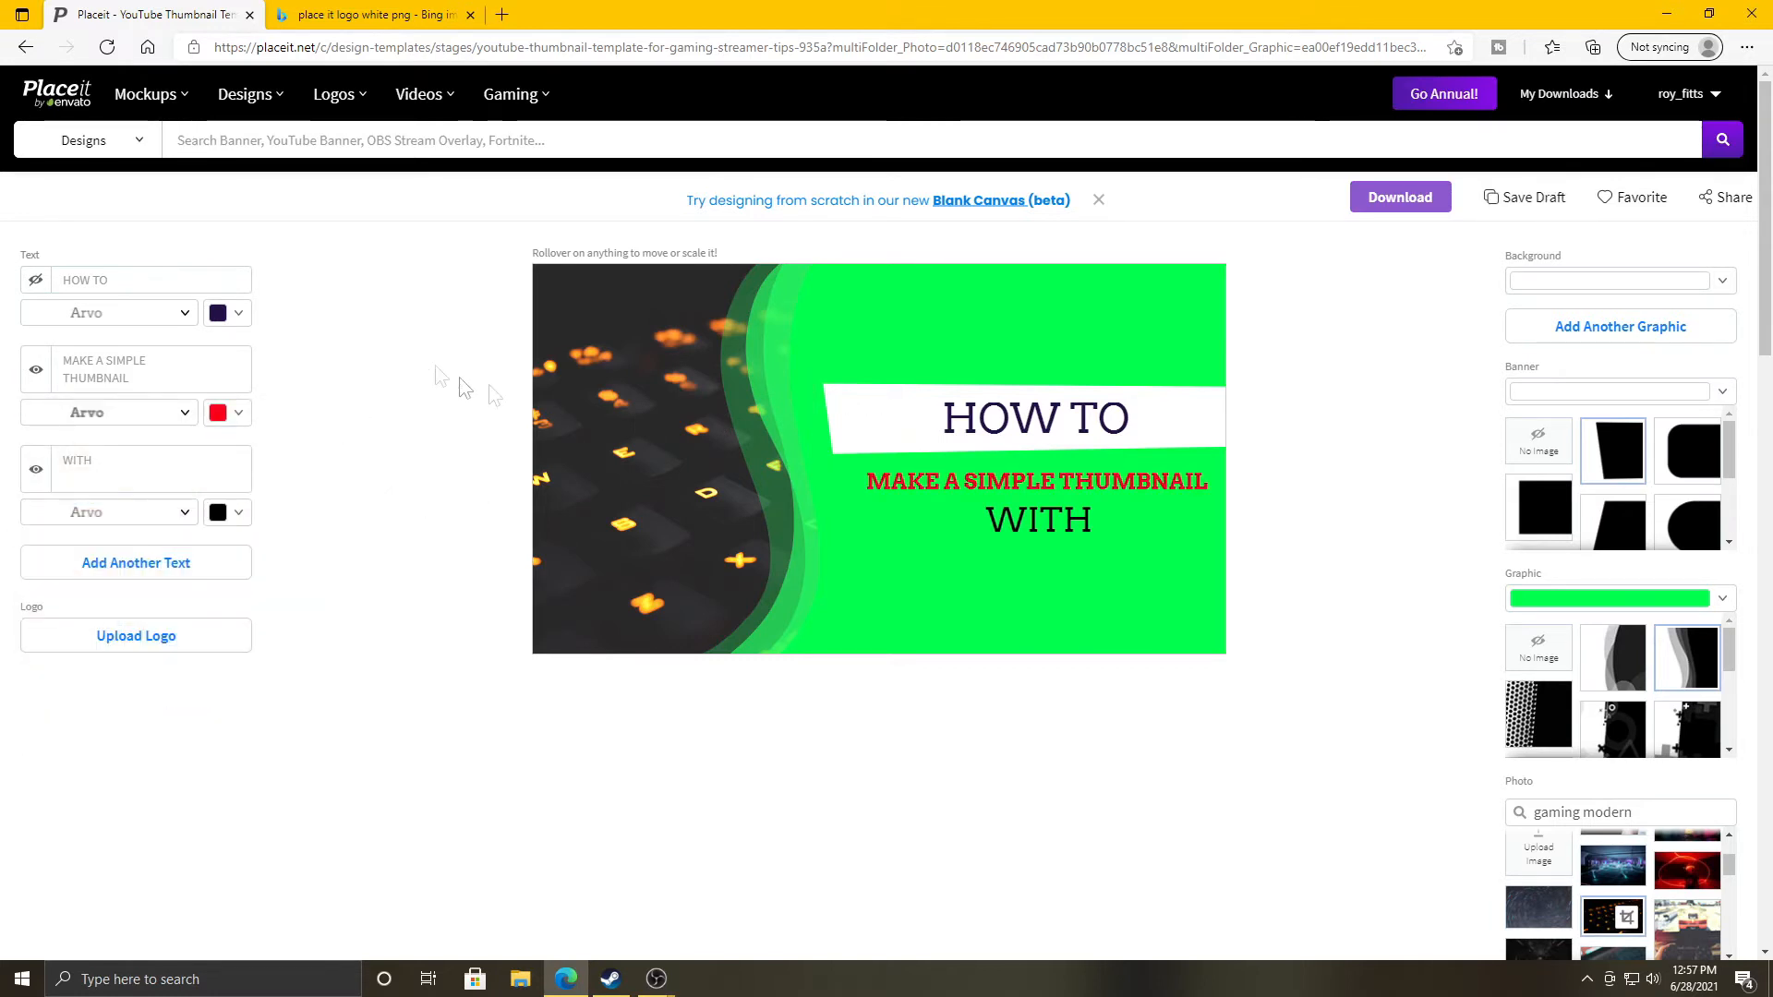
Set MAKE A SIMPLE THUMBNAIL in the Luckiest Guy font.
click(146, 411)
click(124, 437)
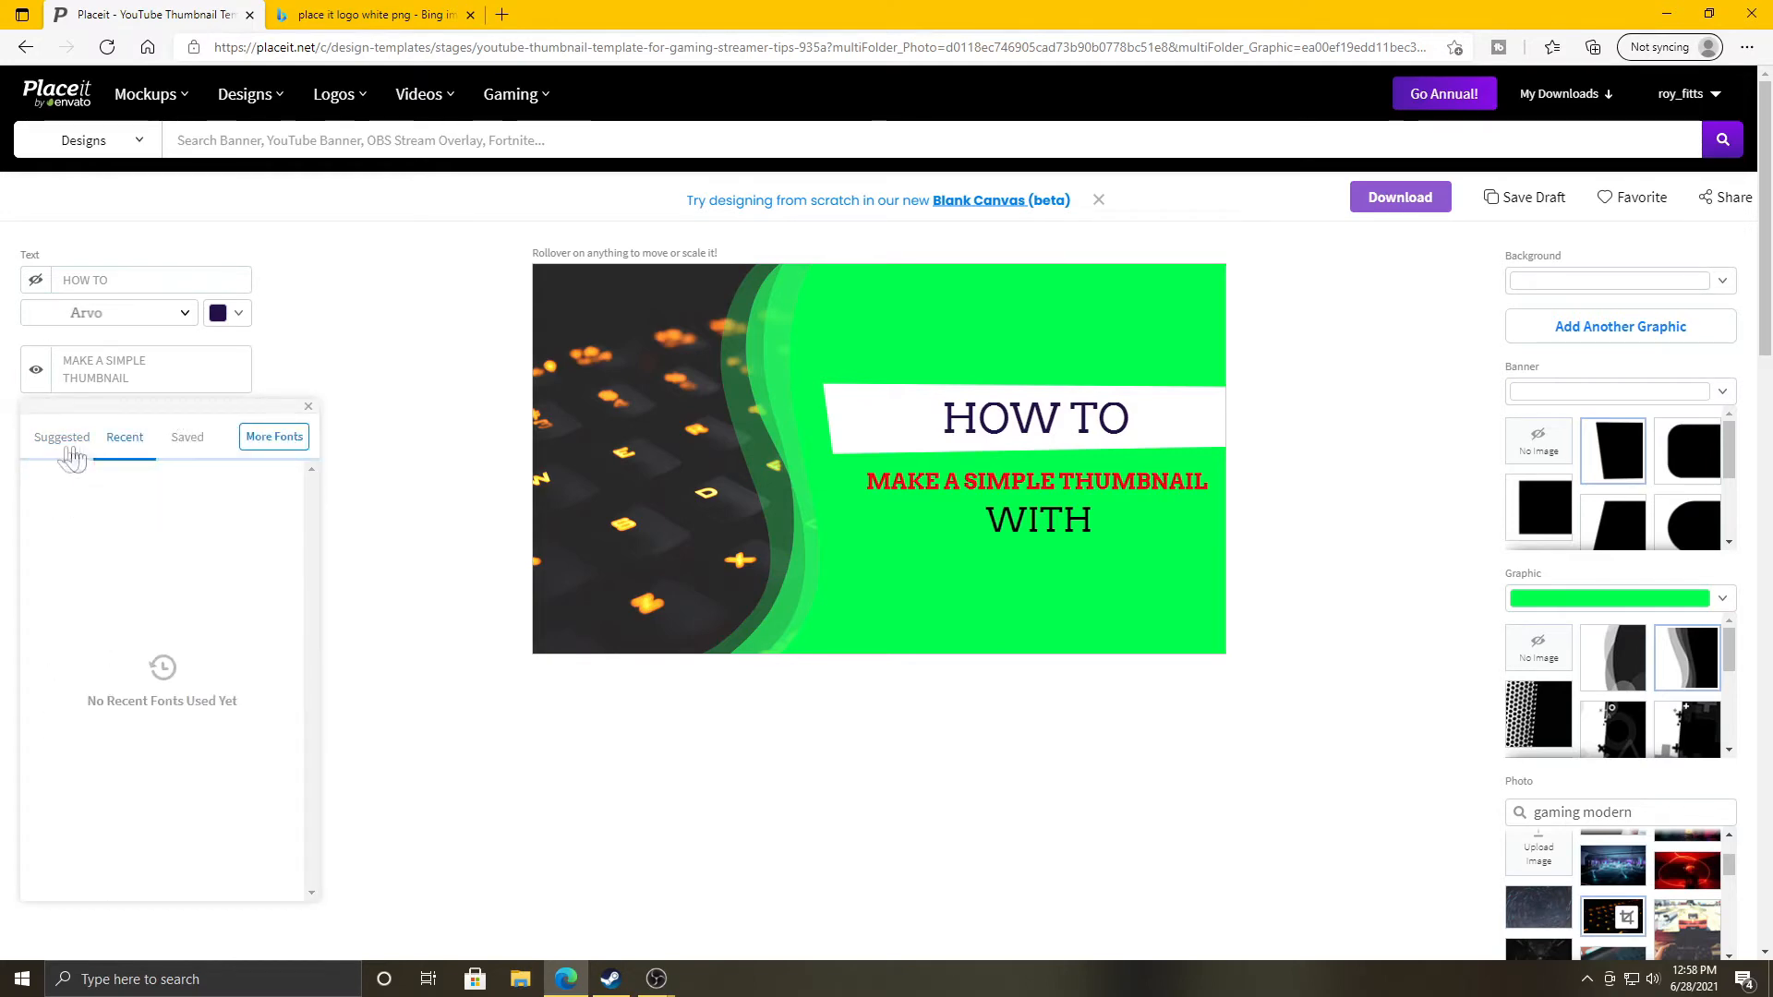
click(82, 447)
scroll(171, 637, down, 10)
scroll(168, 646, up, 4)
click(142, 503)
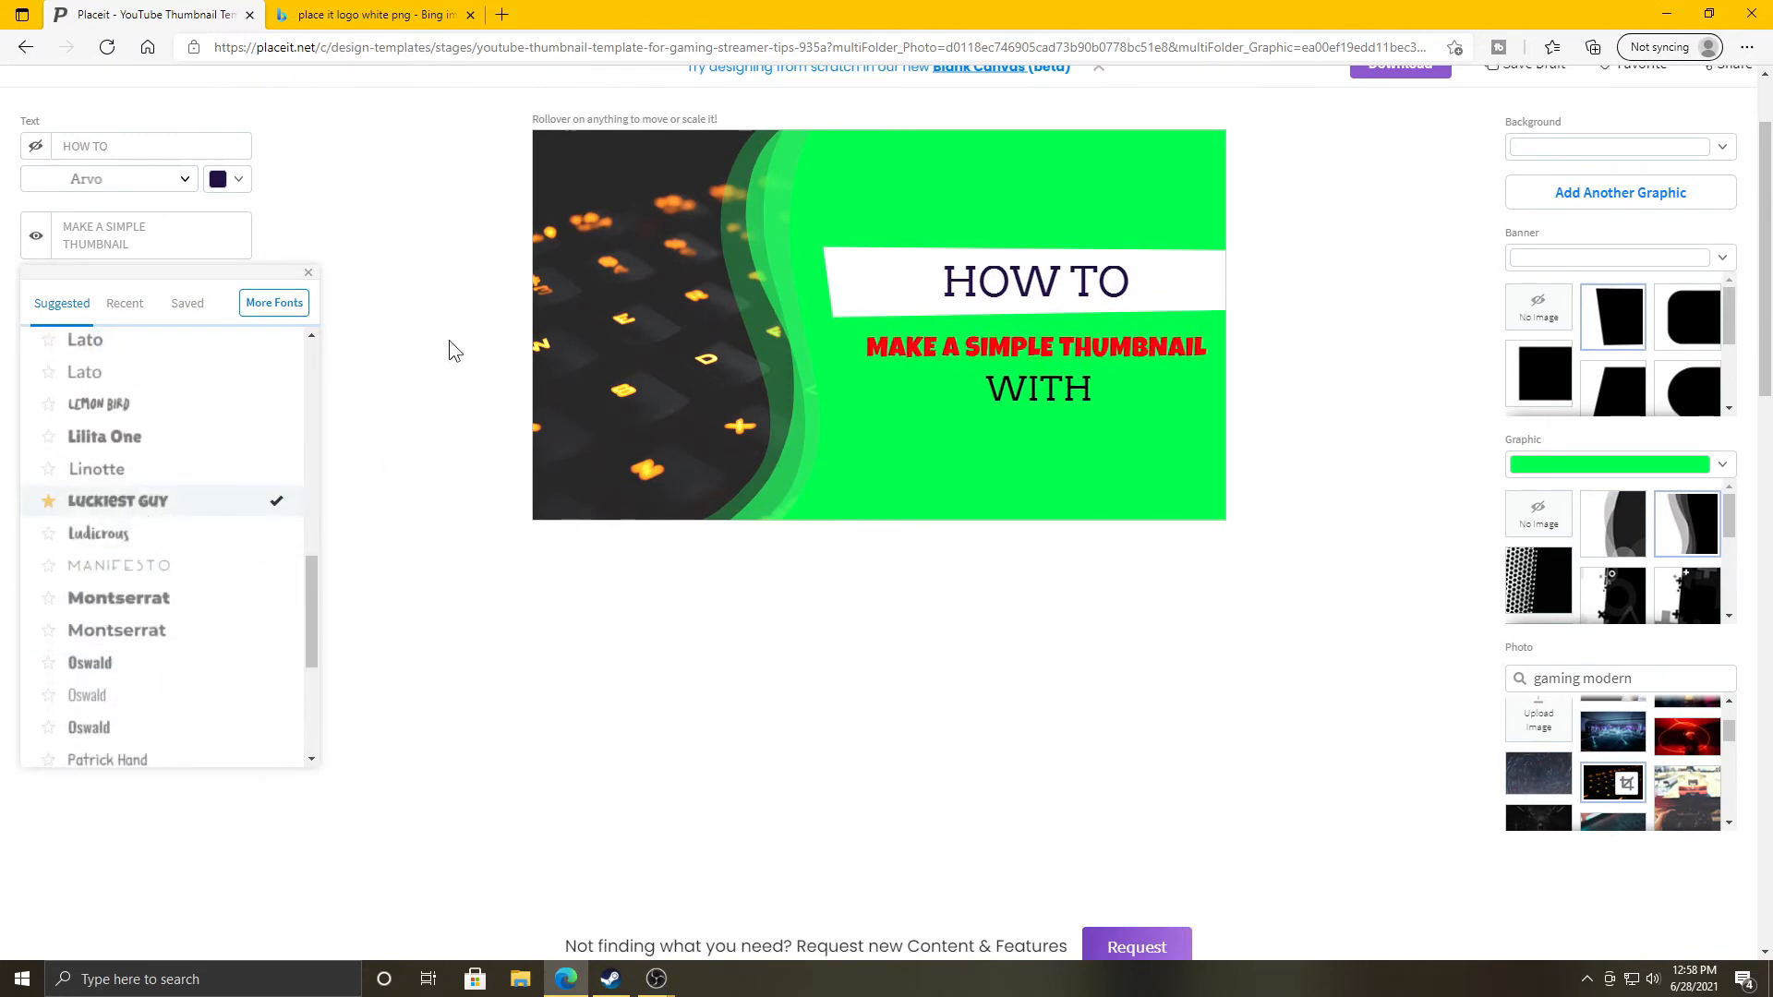
click(449, 340)
Set the HOW TO line in Luckiest Guy and select it on the canvas.
scroll(370, 370, up, 2)
click(155, 312)
scroll(161, 608, down, 8)
click(140, 517)
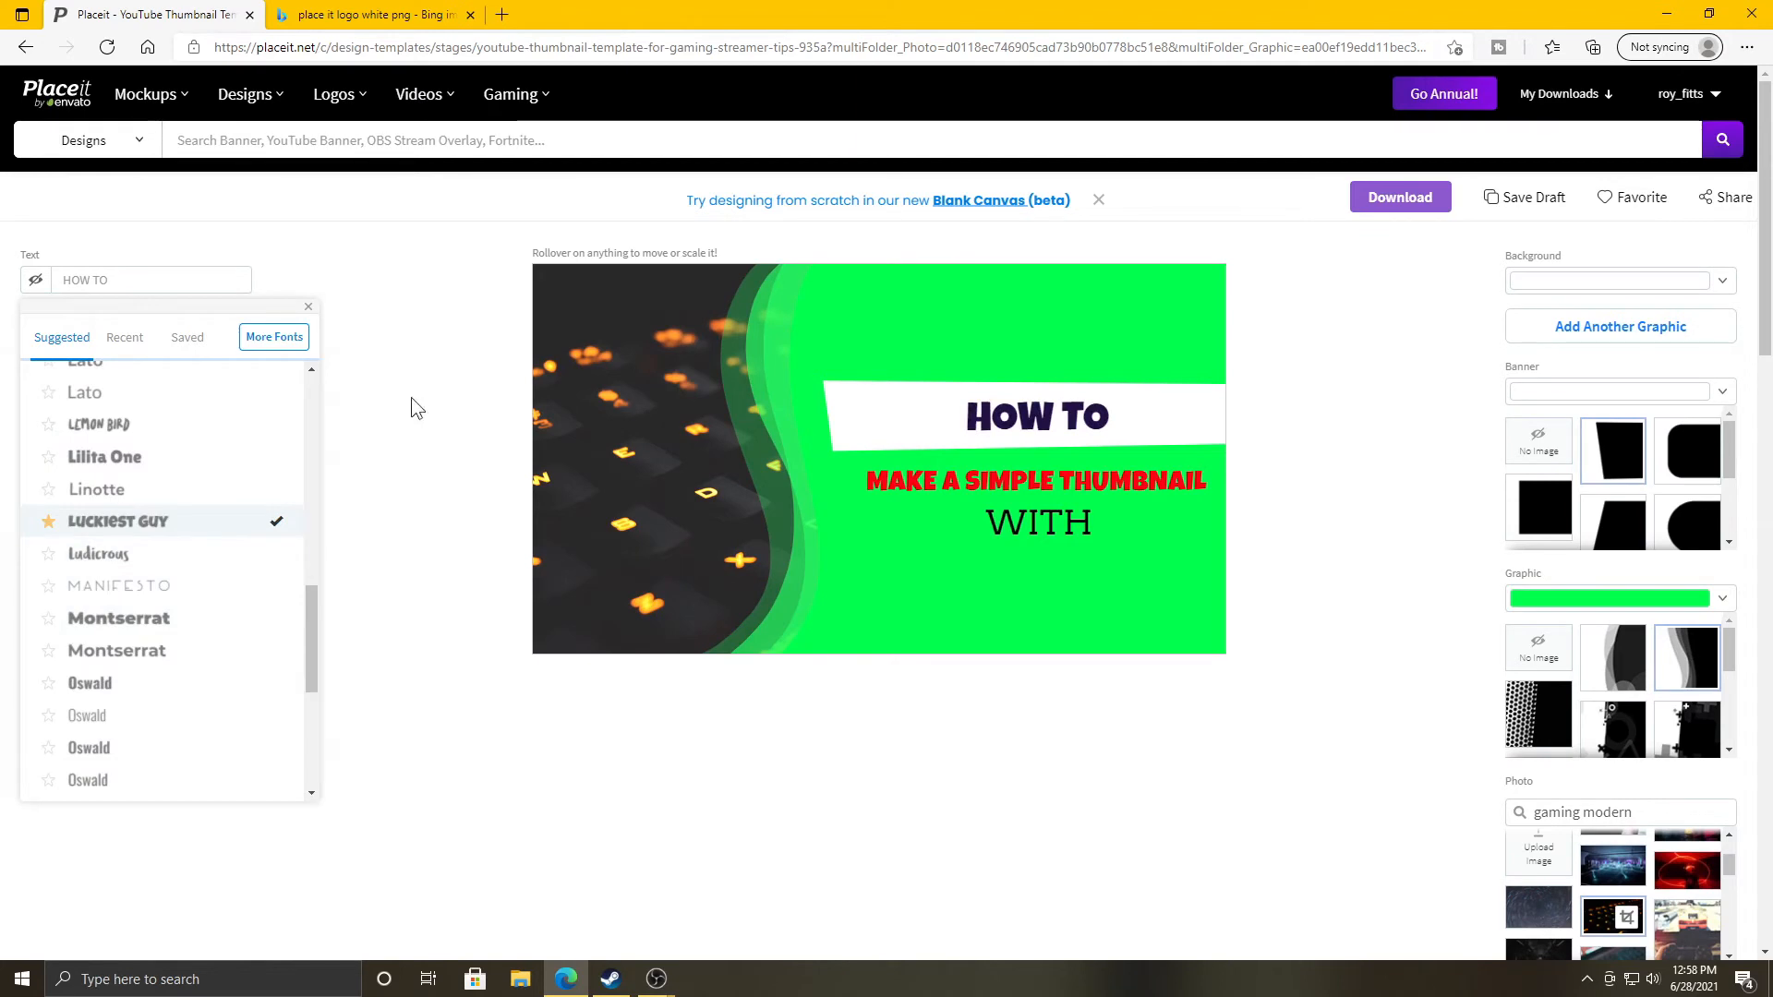
click(464, 365)
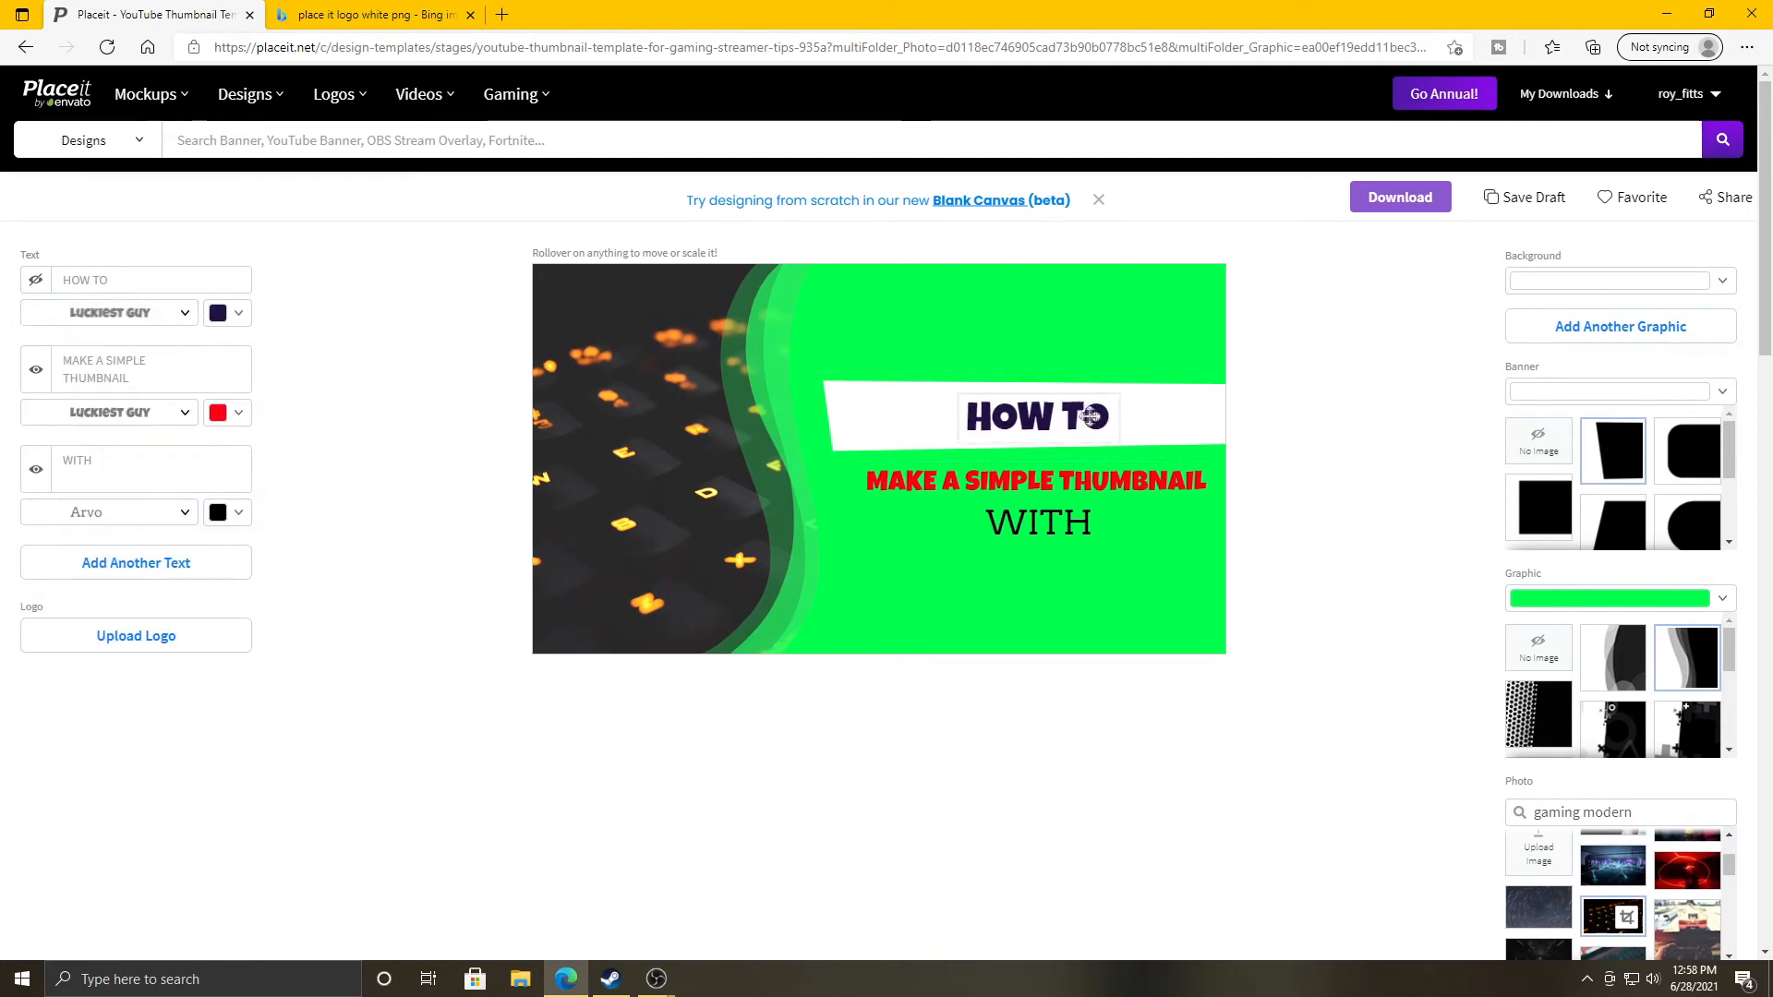
click(935, 415)
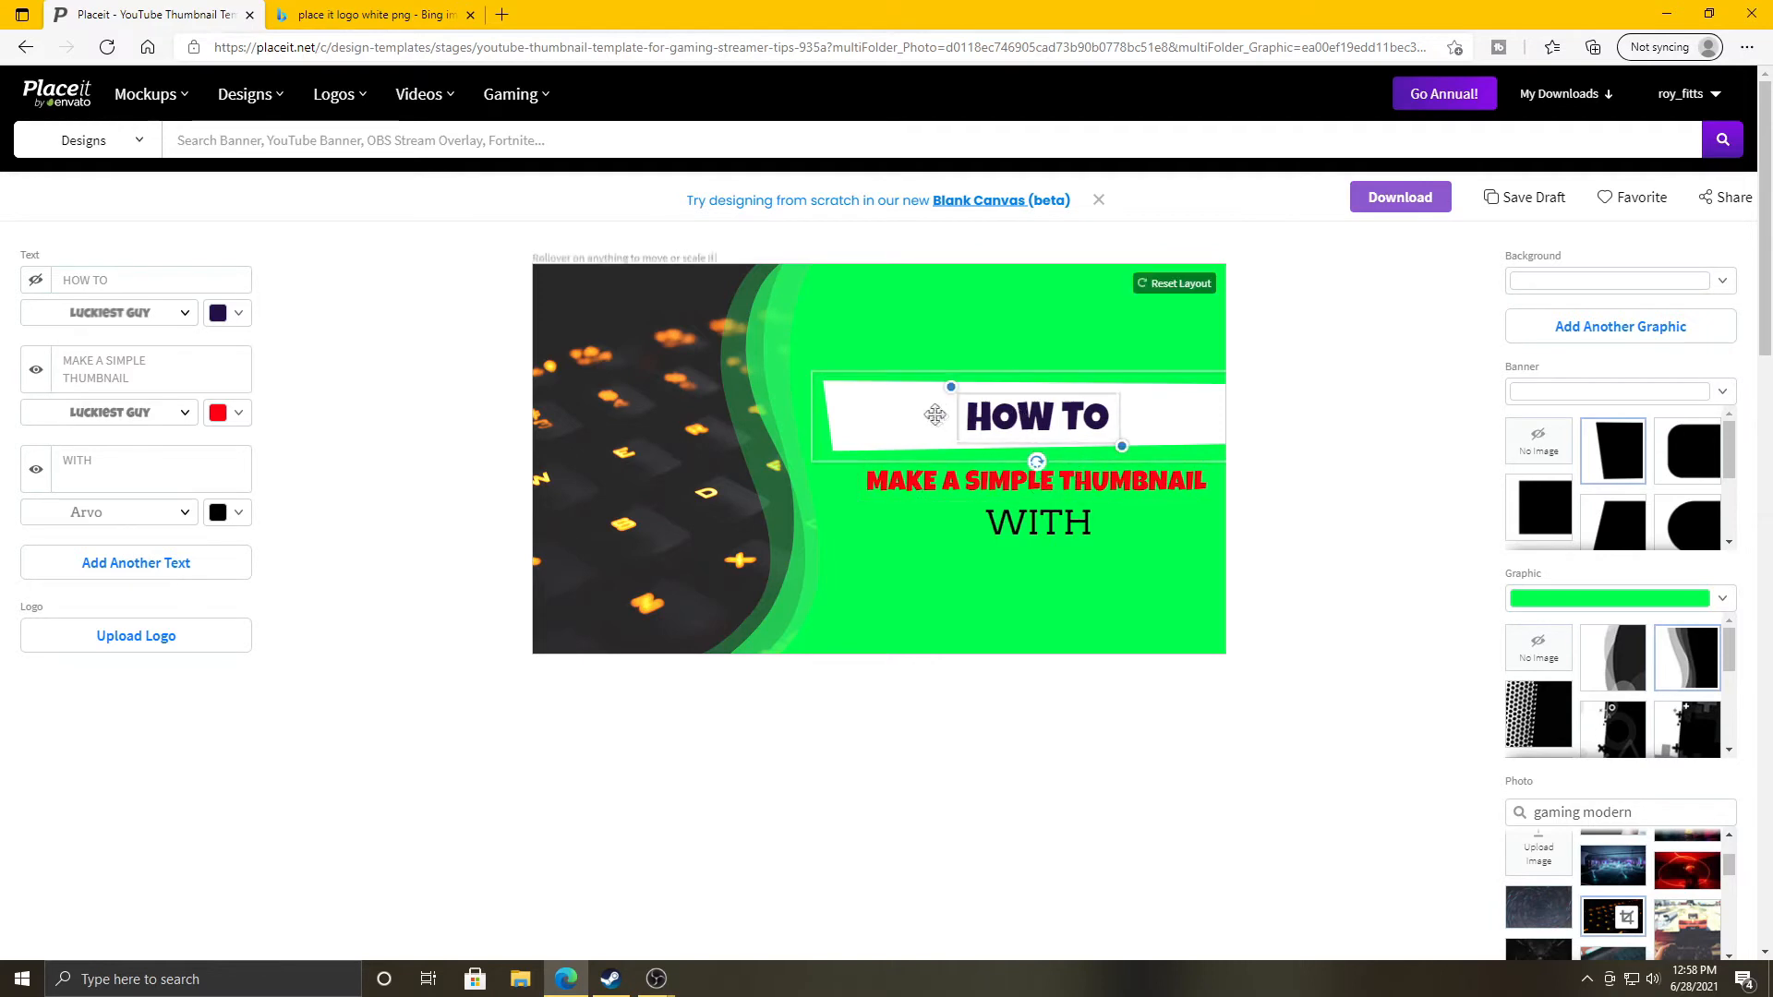
Enlarge HOW TO, centre it on its banner, and make MAKE A SIMPLE THUMBNAIL black.
drag(948, 387, 884, 365)
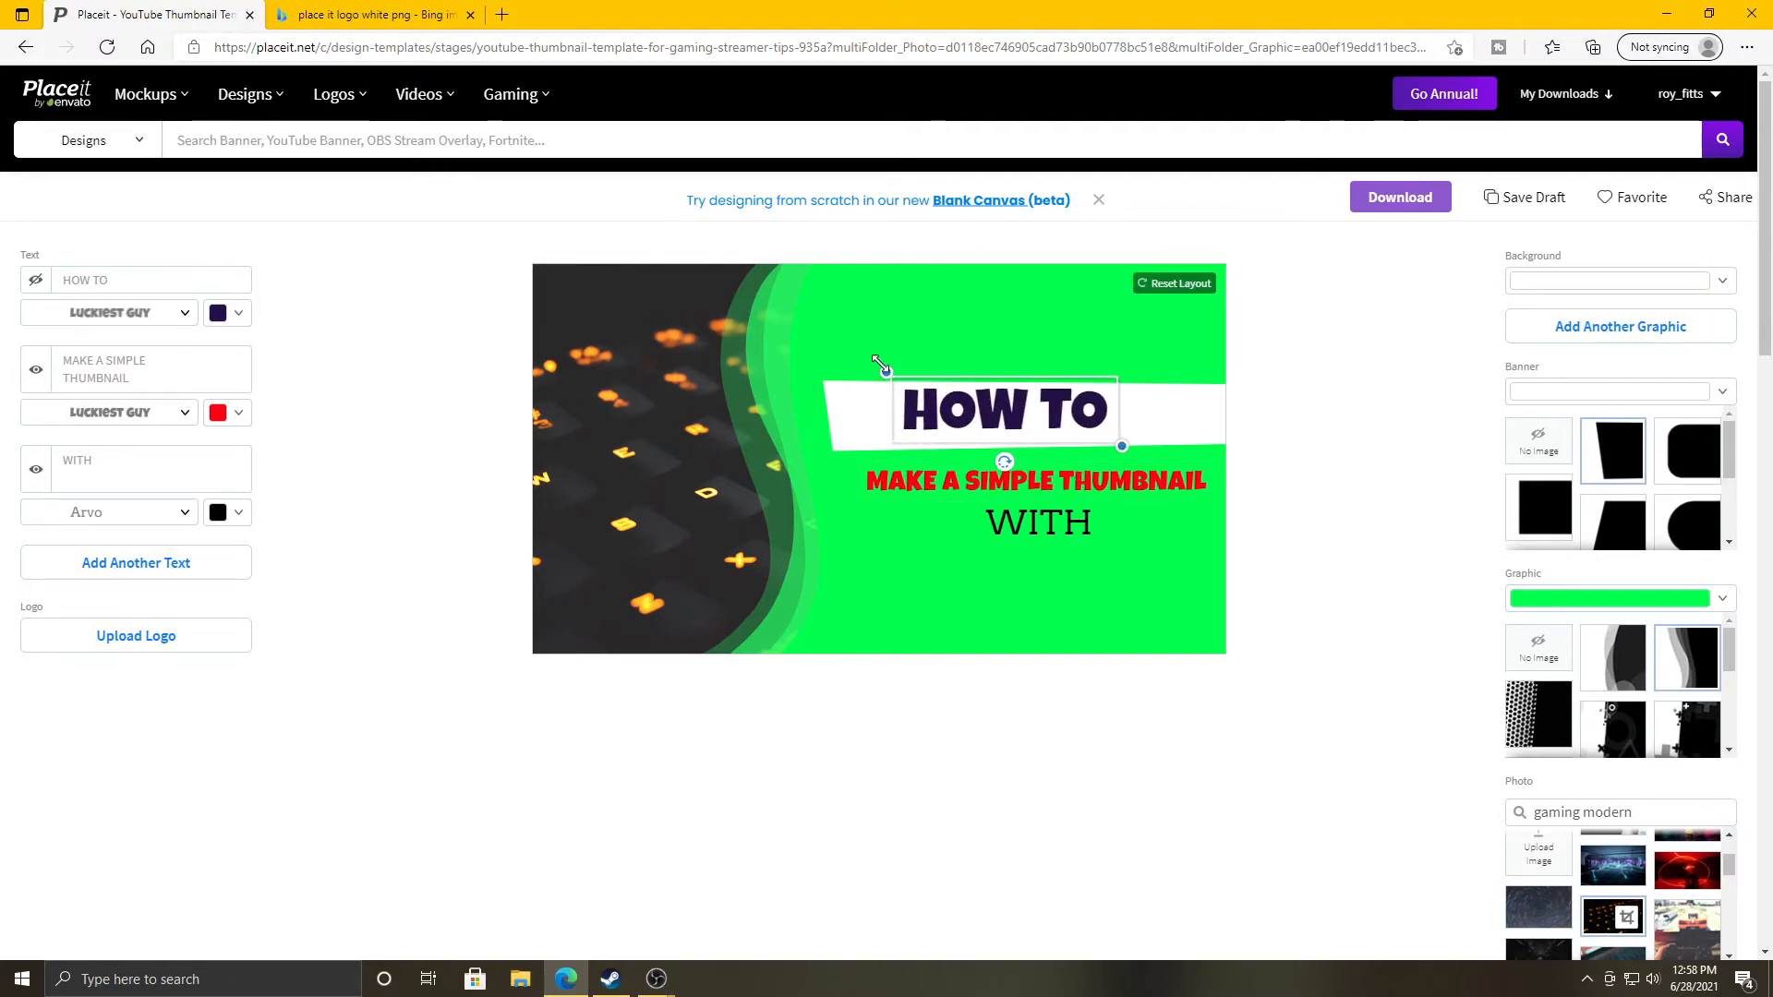
drag(985, 413, 1005, 420)
click(927, 482)
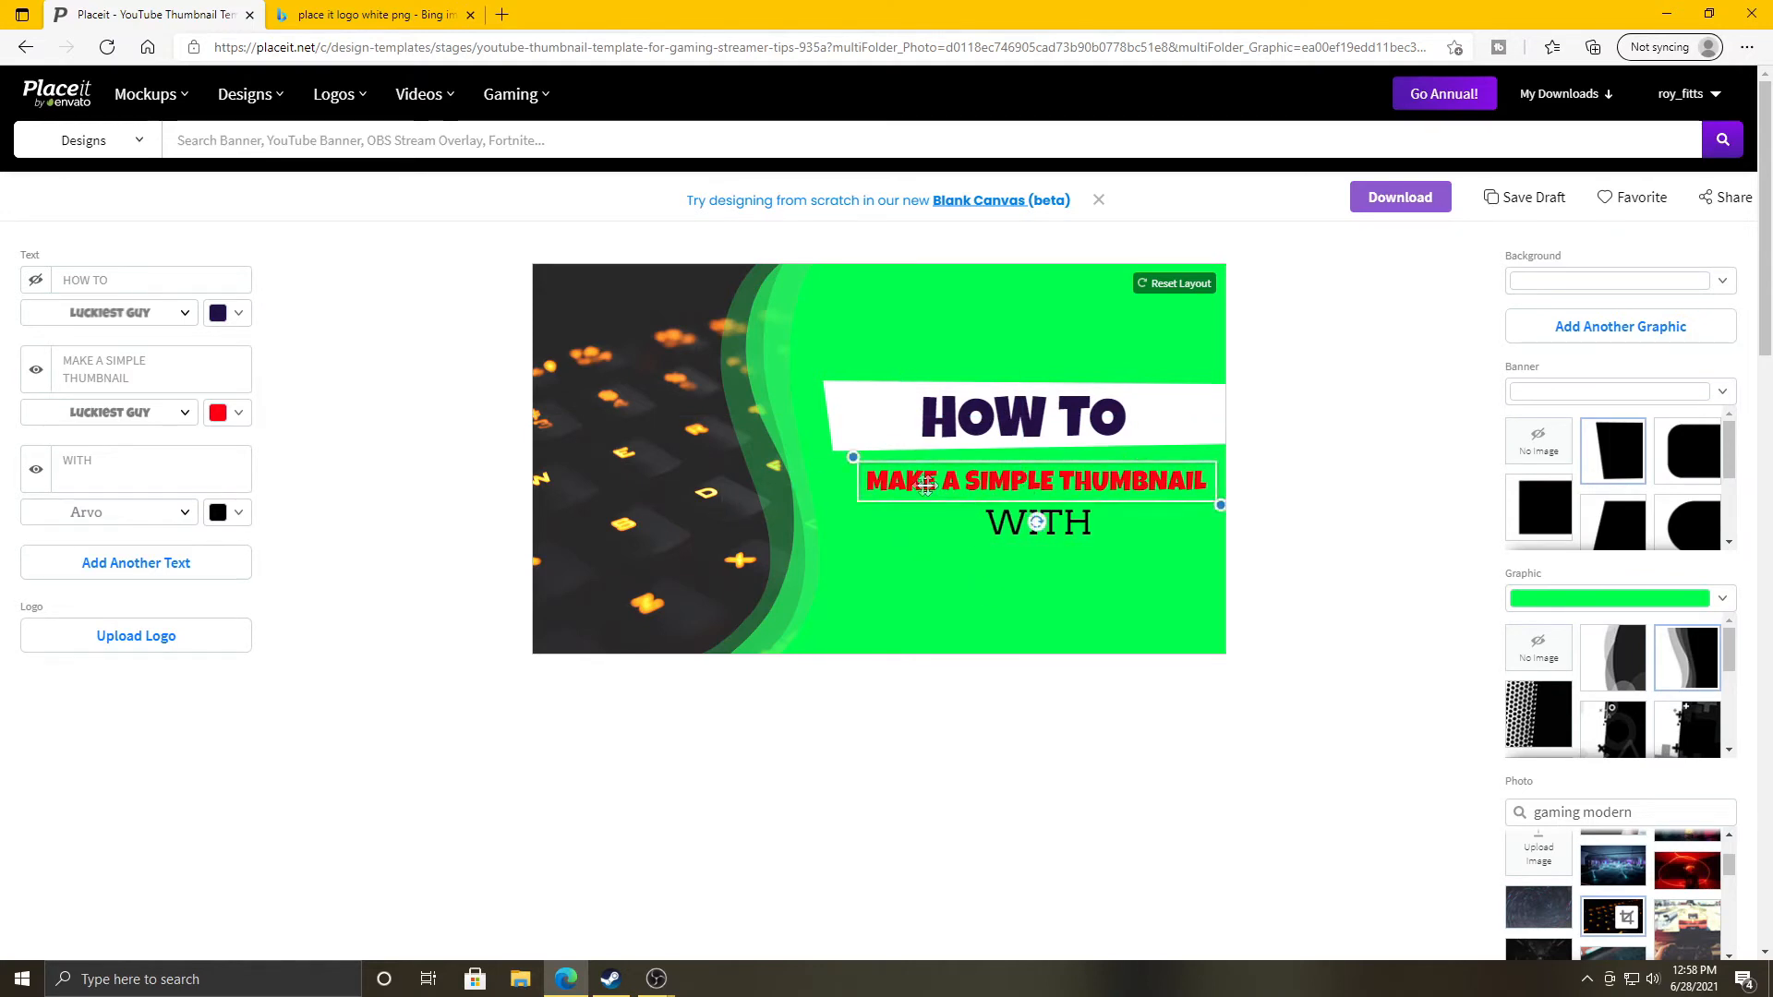
click(237, 413)
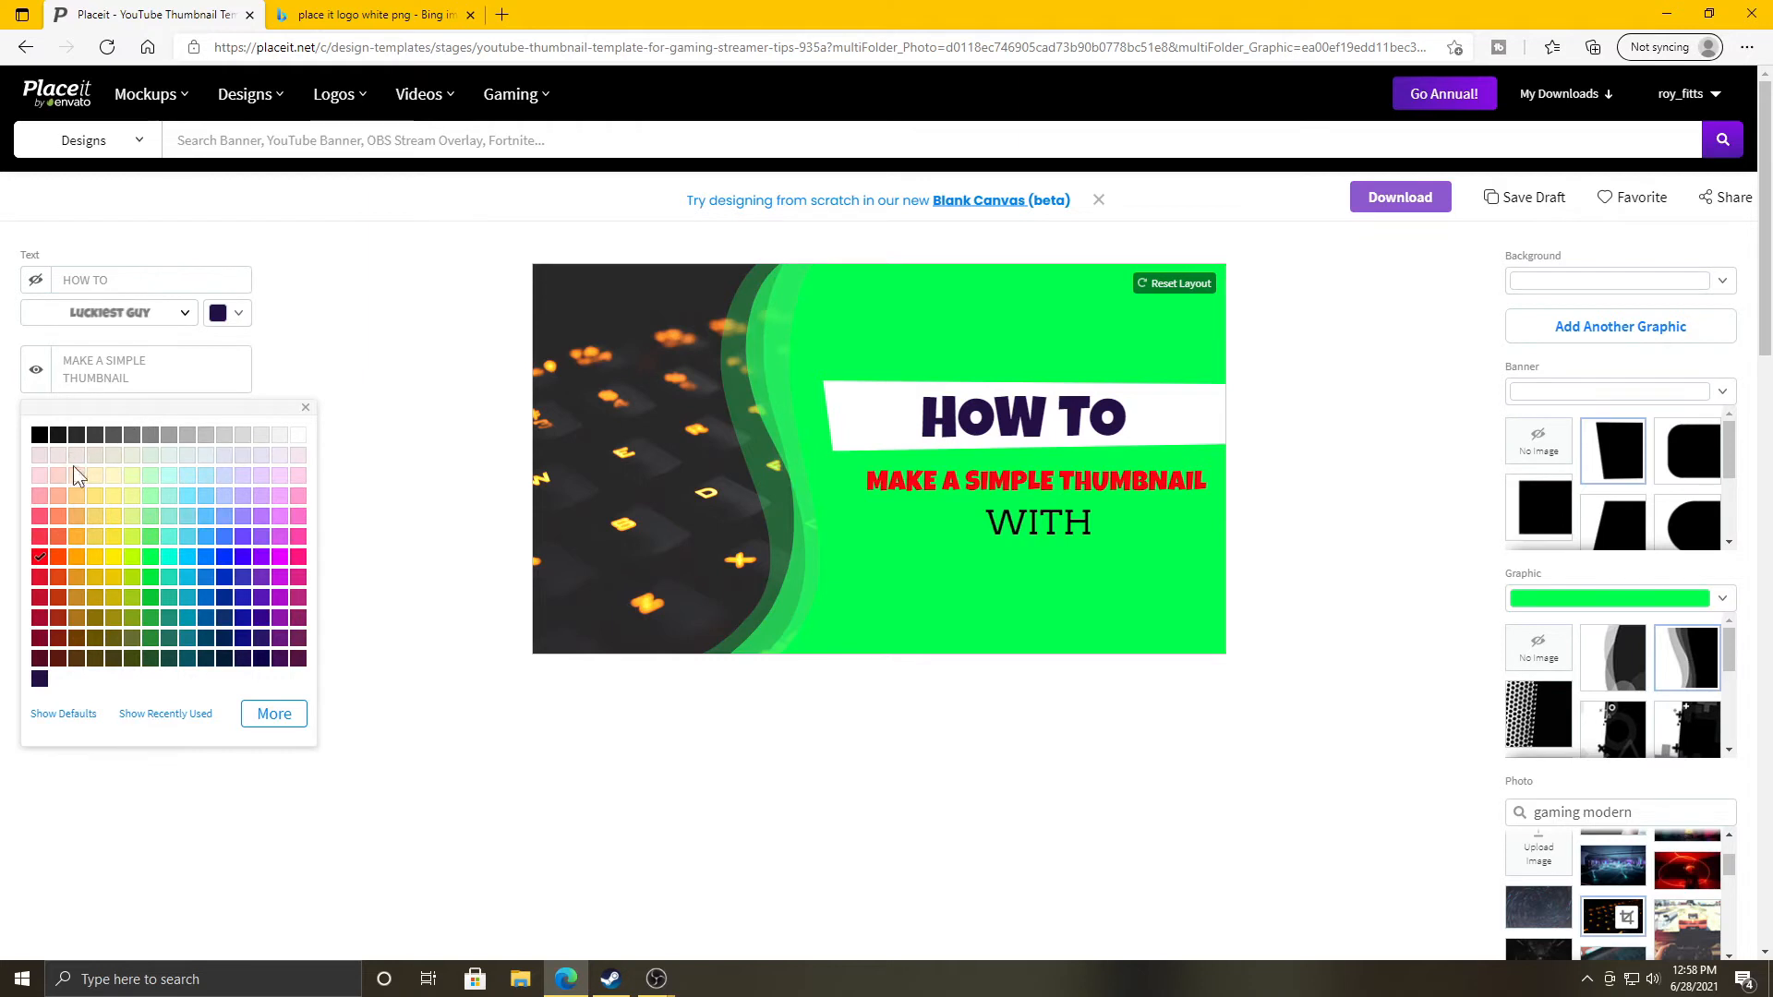
click(39, 435)
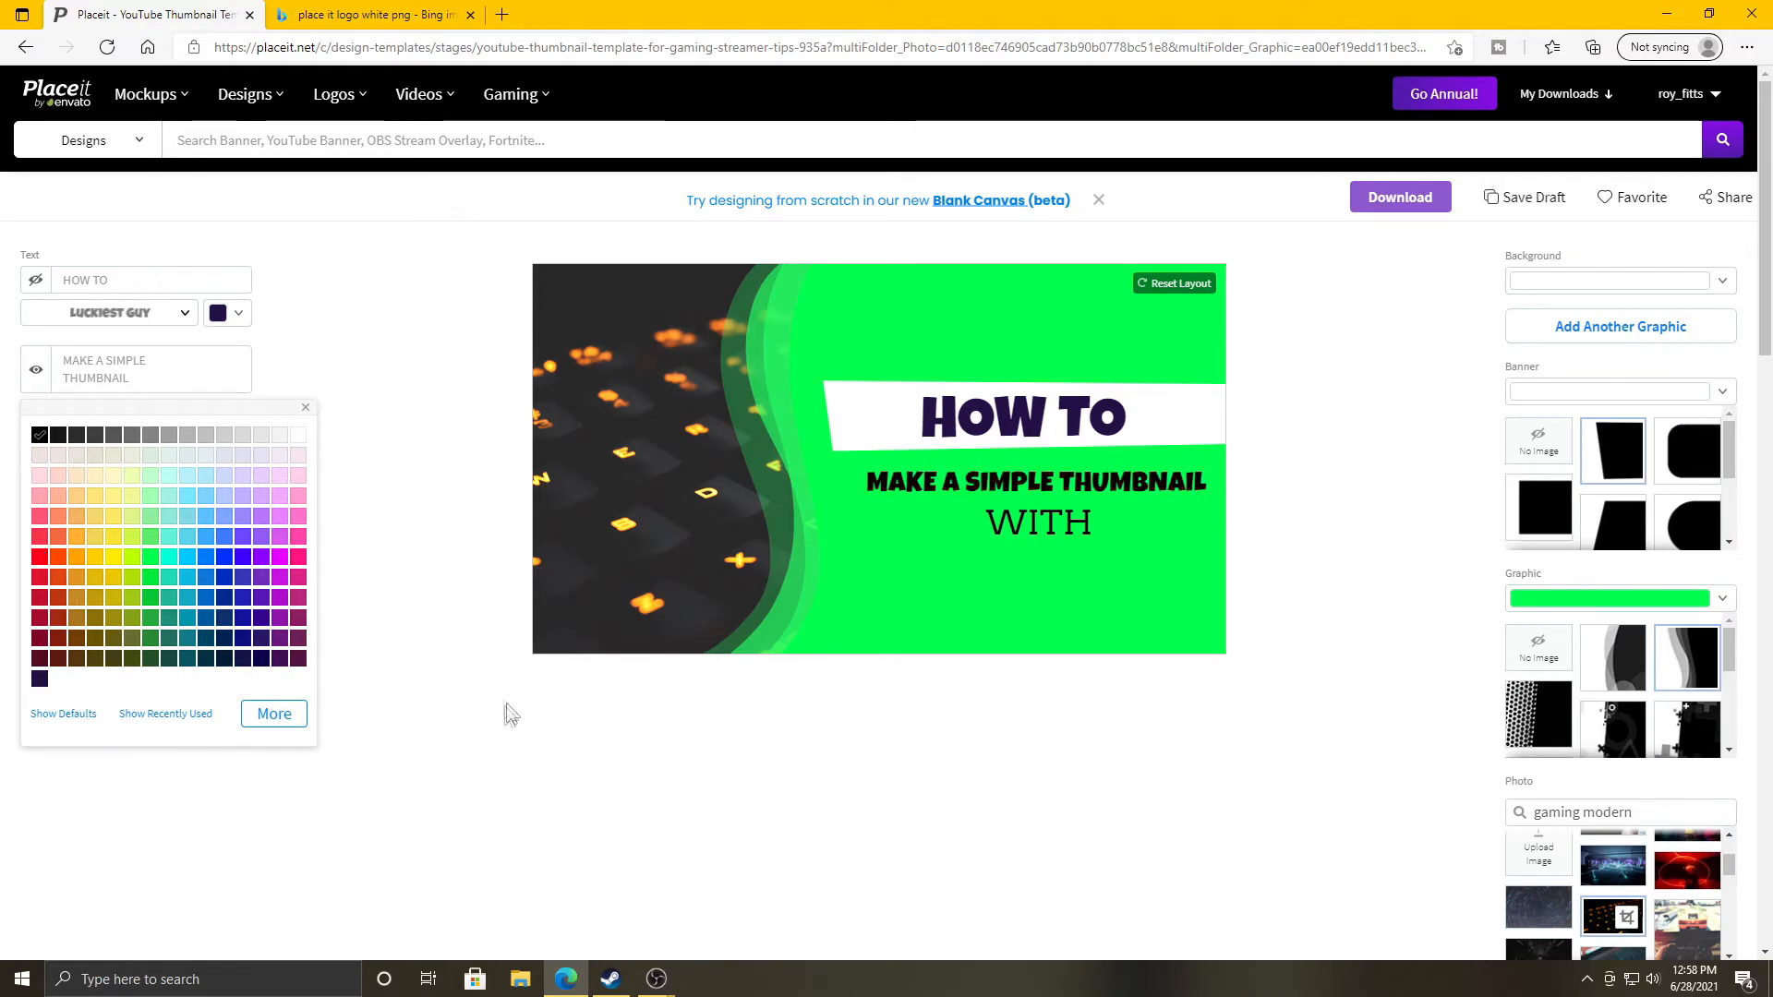
click(471, 734)
Make the WITH line black and set it in Luckiest Guy.
click(238, 513)
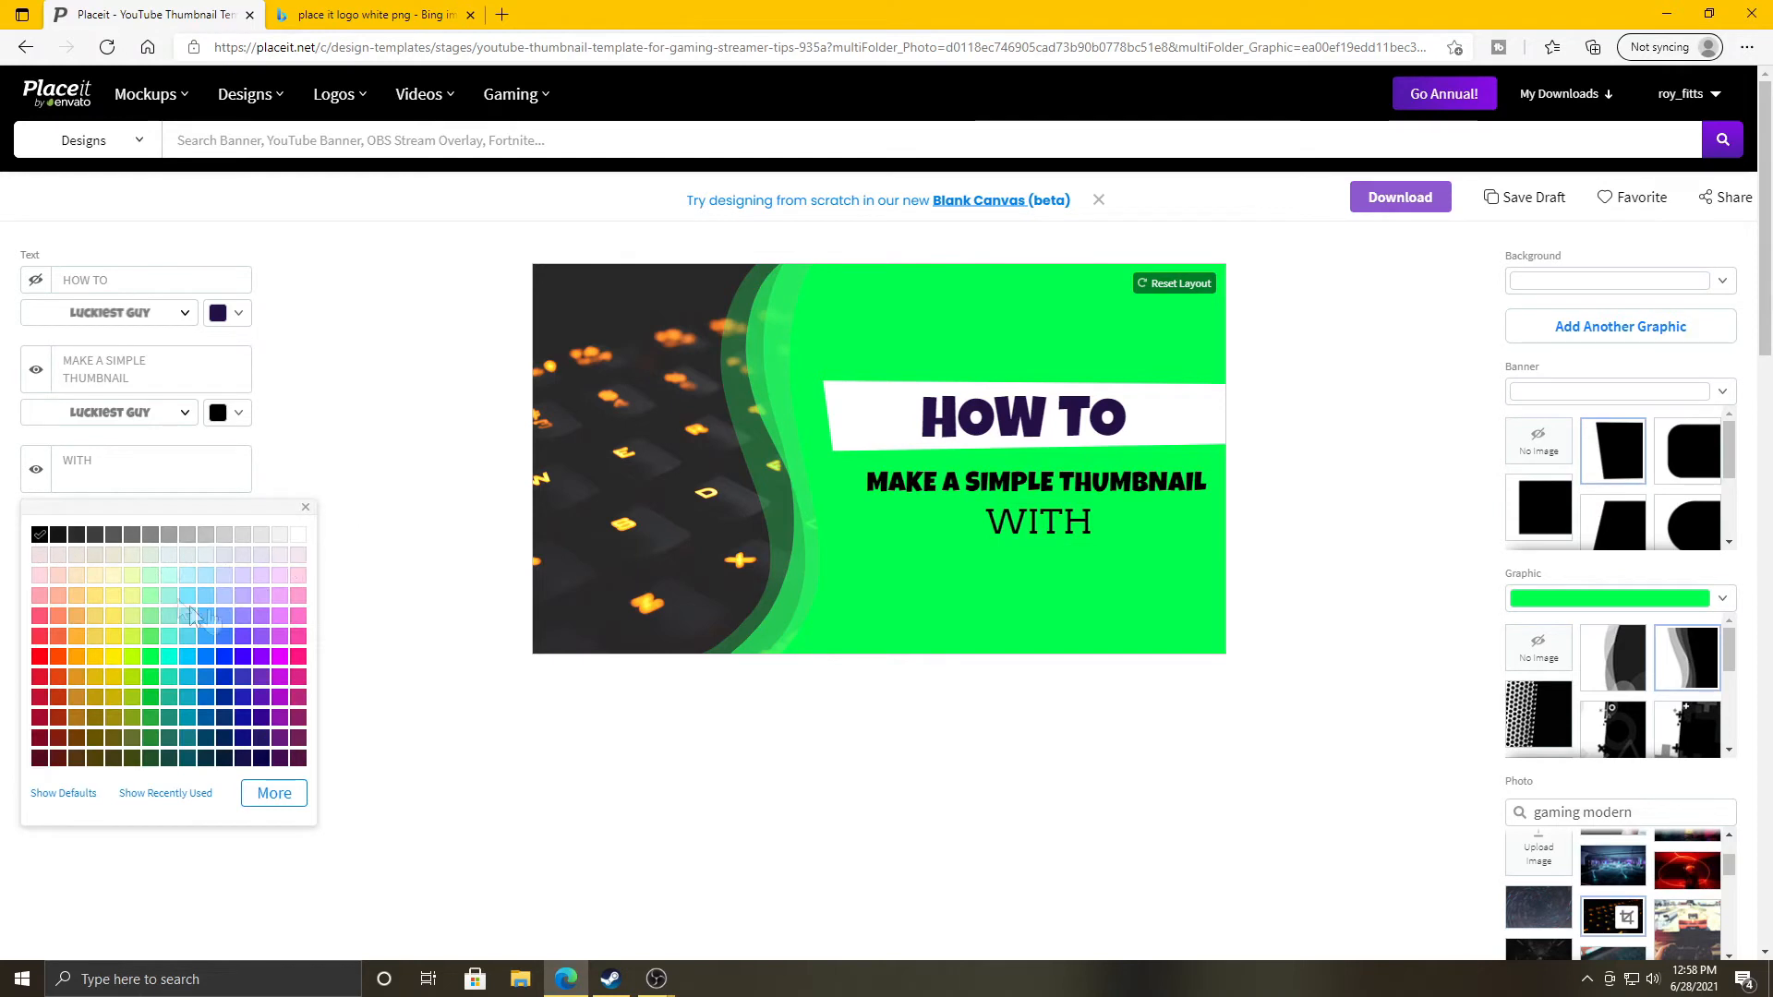
click(39, 656)
click(39, 534)
click(375, 434)
click(144, 512)
scroll(151, 679, down, 10)
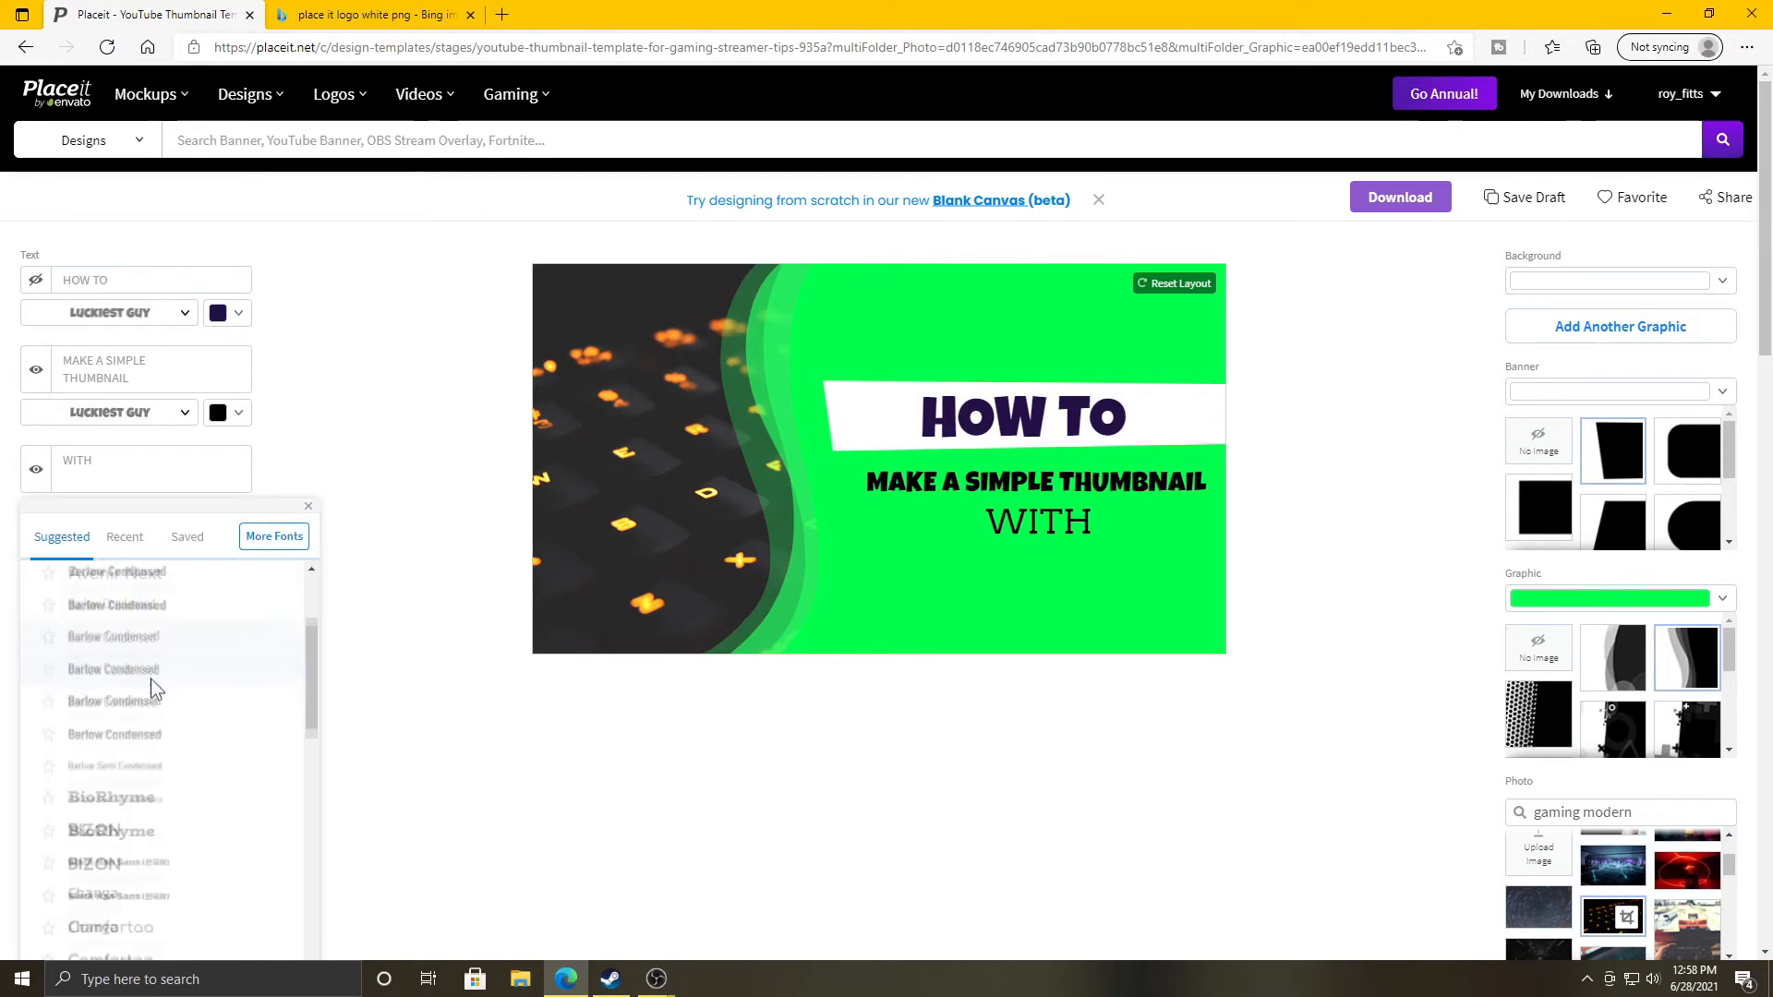
click(126, 537)
click(130, 577)
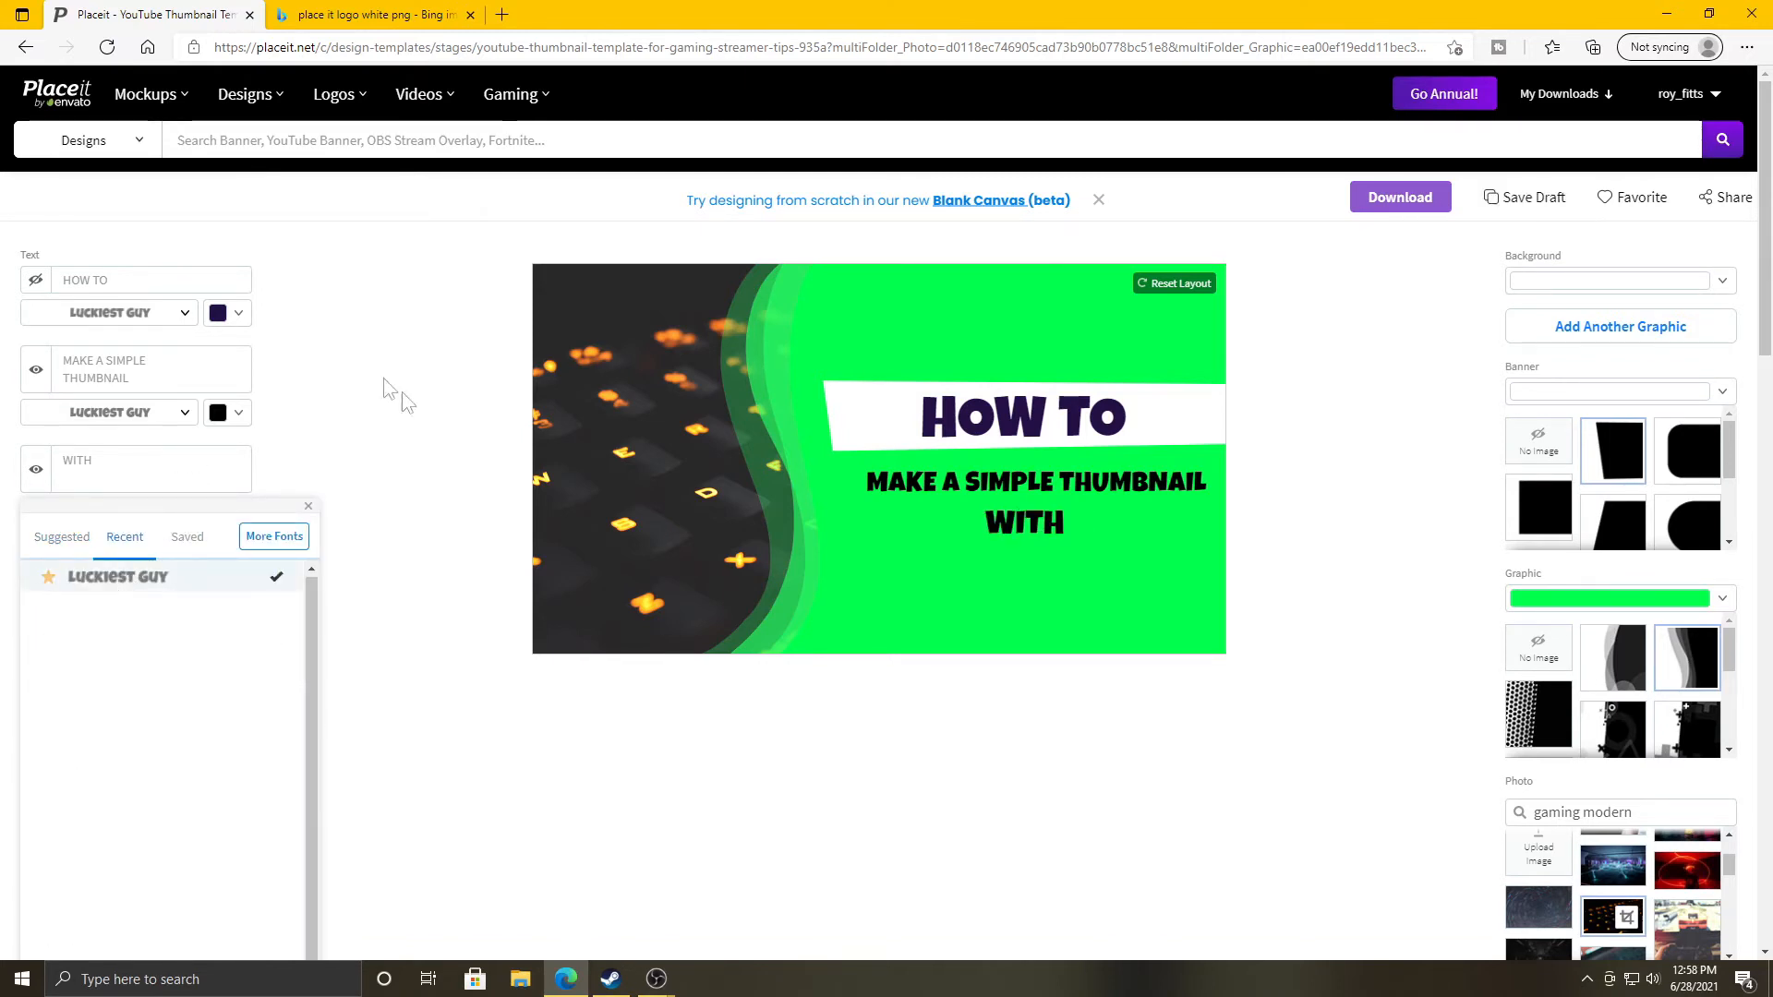
click(393, 340)
Move WITH lower and enlarge both the MAKE A SIMPLE THUMBNAIL and WITH lines.
drag(1012, 522, 1025, 537)
click(1012, 484)
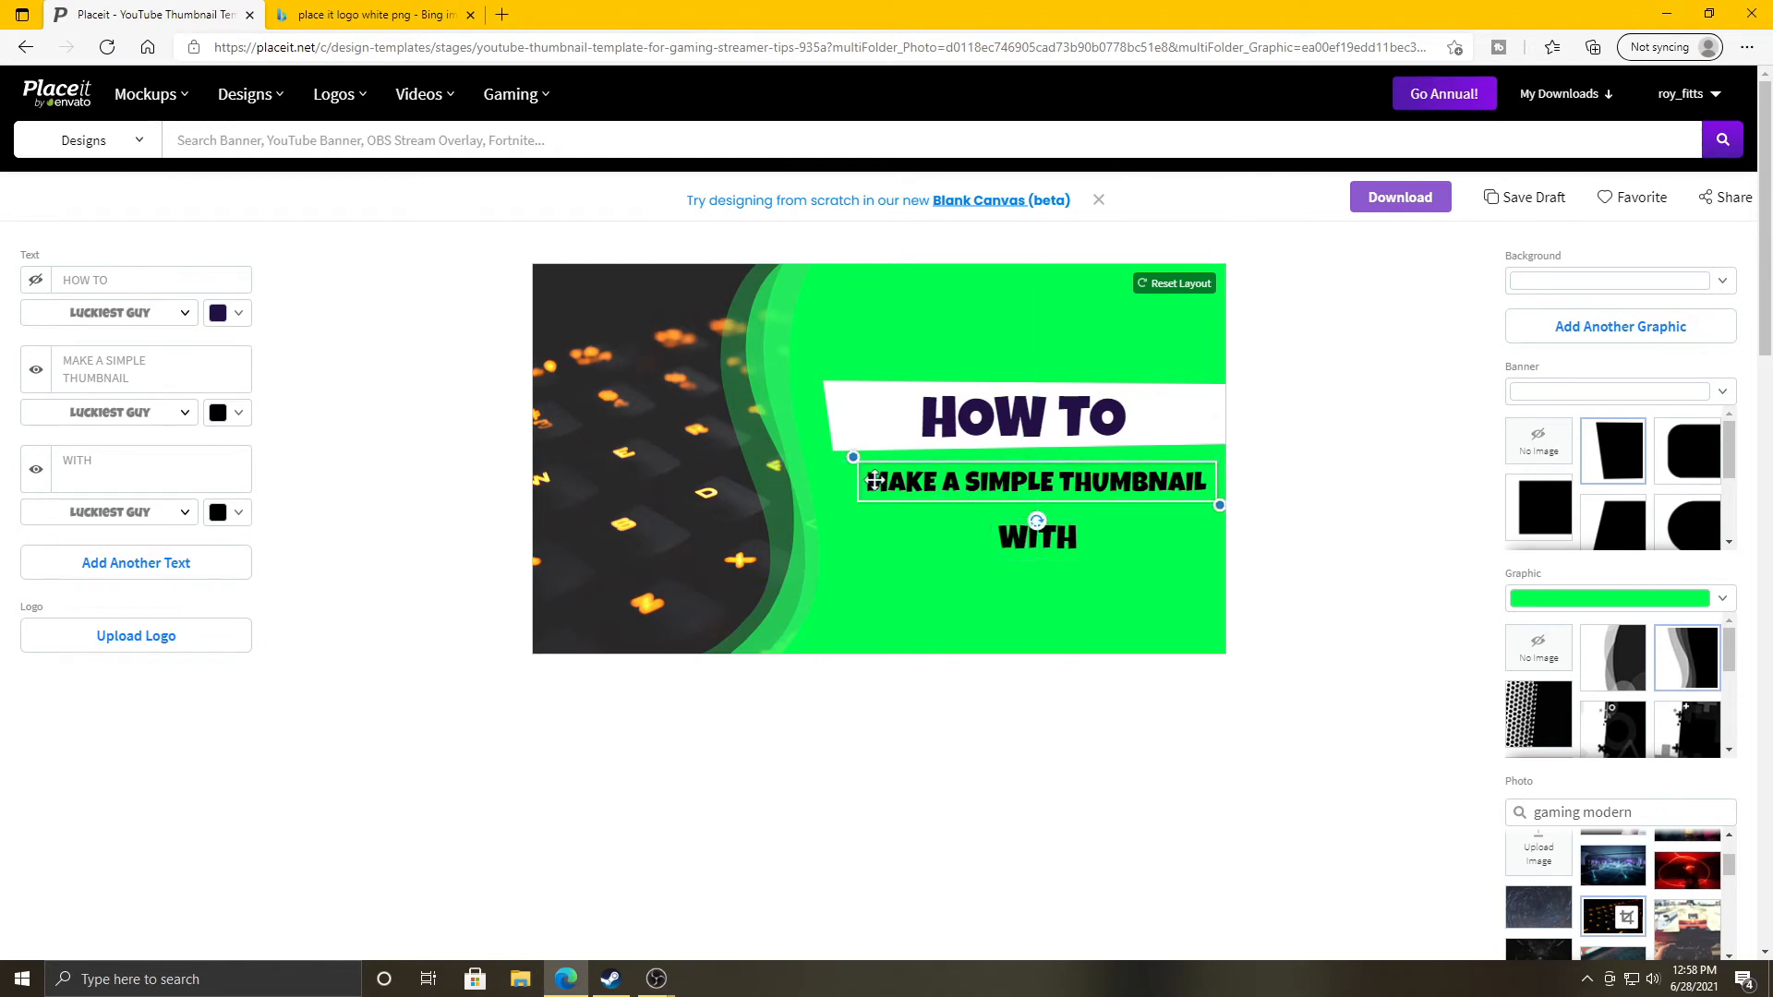
drag(853, 459, 825, 453)
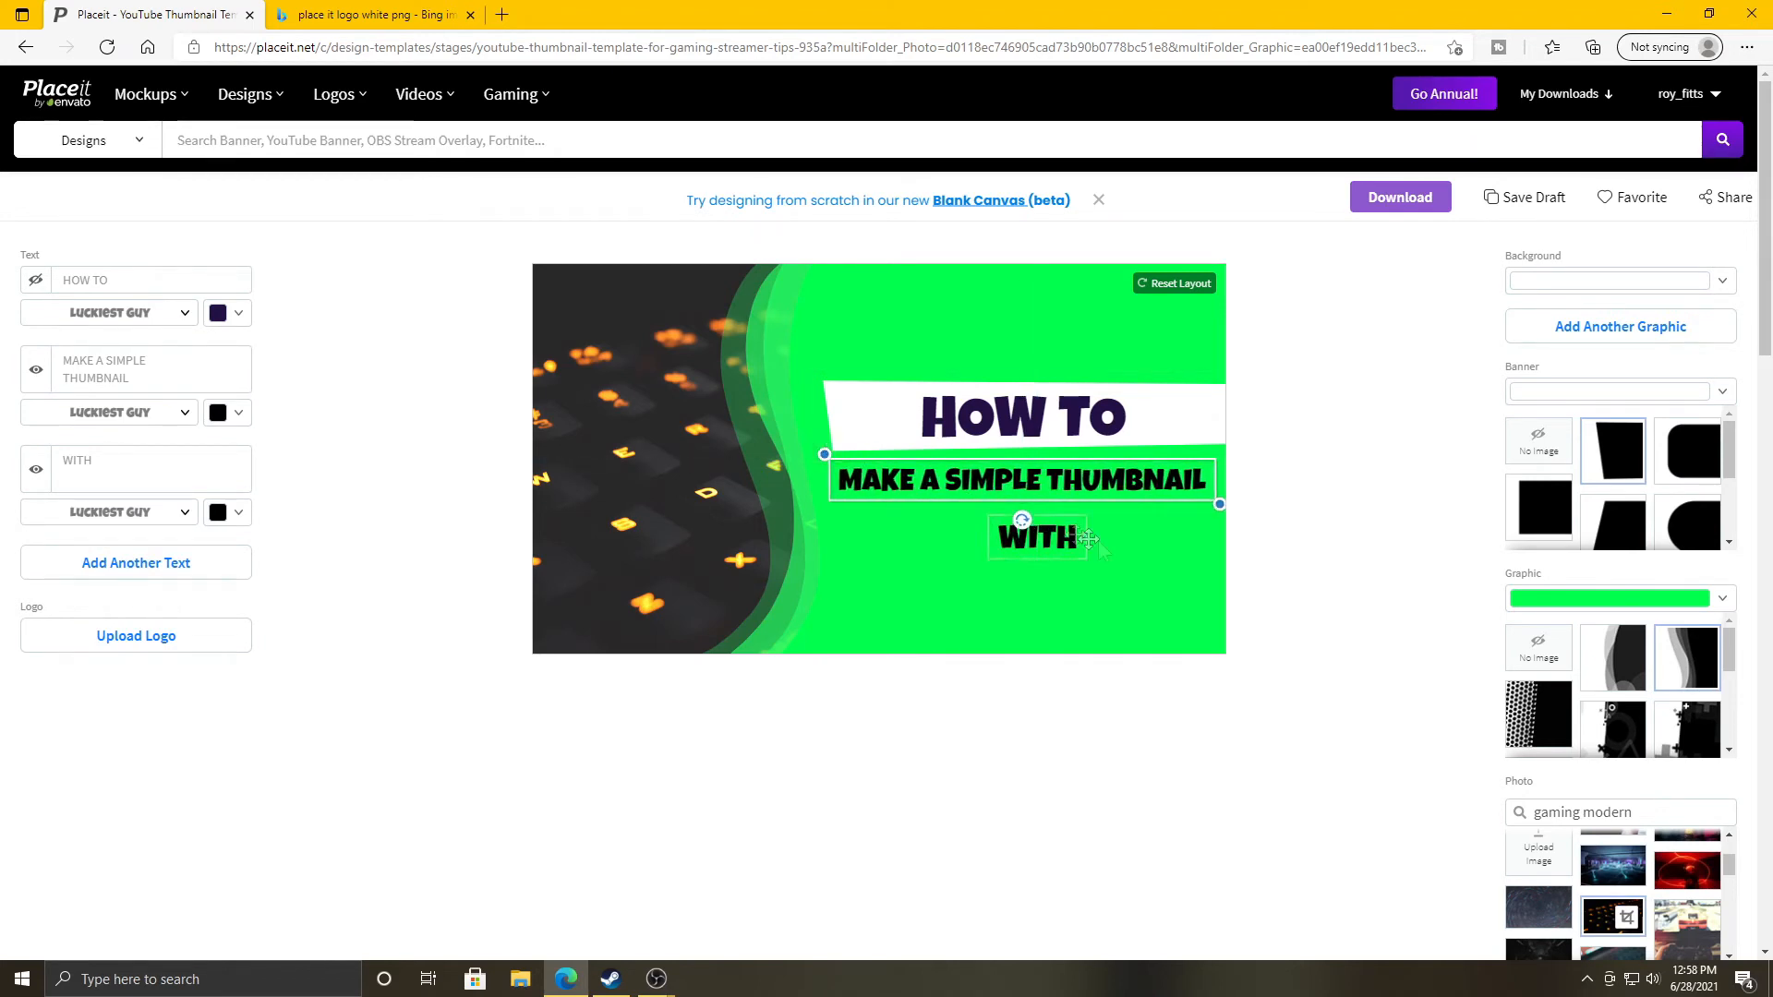
click(1040, 547)
drag(981, 510, 942, 495)
click(811, 764)
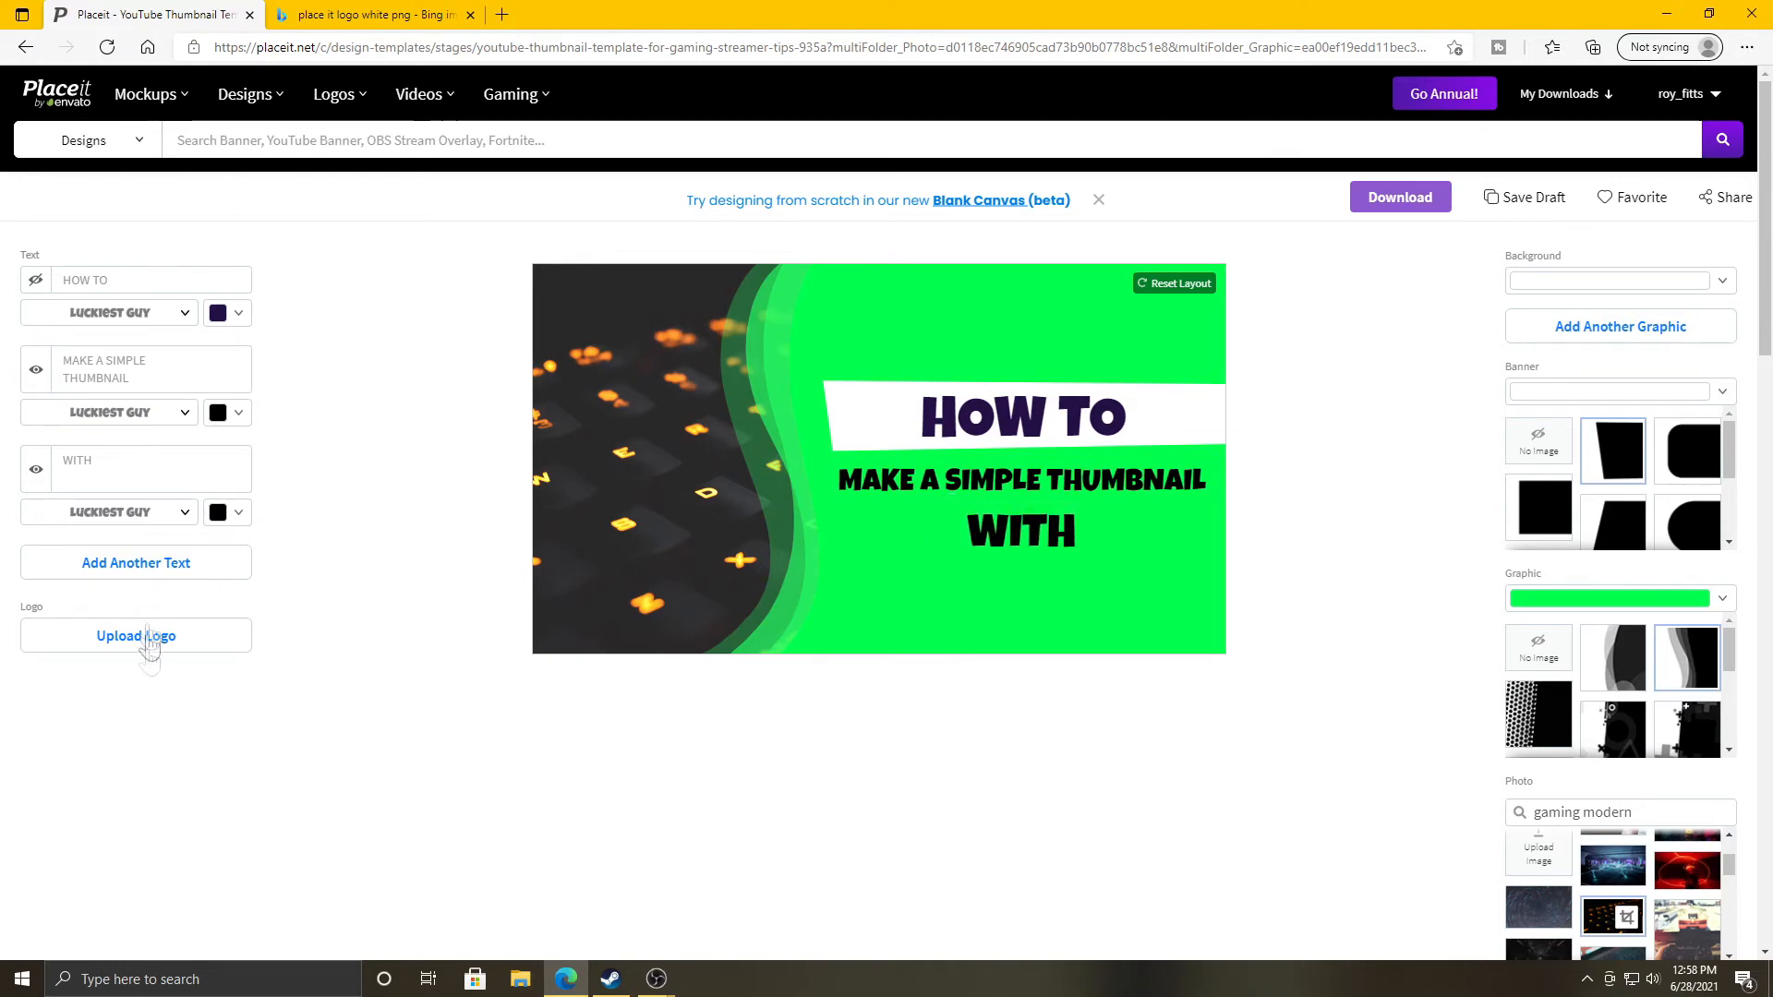
Upload the Placeit logo PNG file from disk into the logo slot.
click(175, 644)
scroll(392, 428, down, 5)
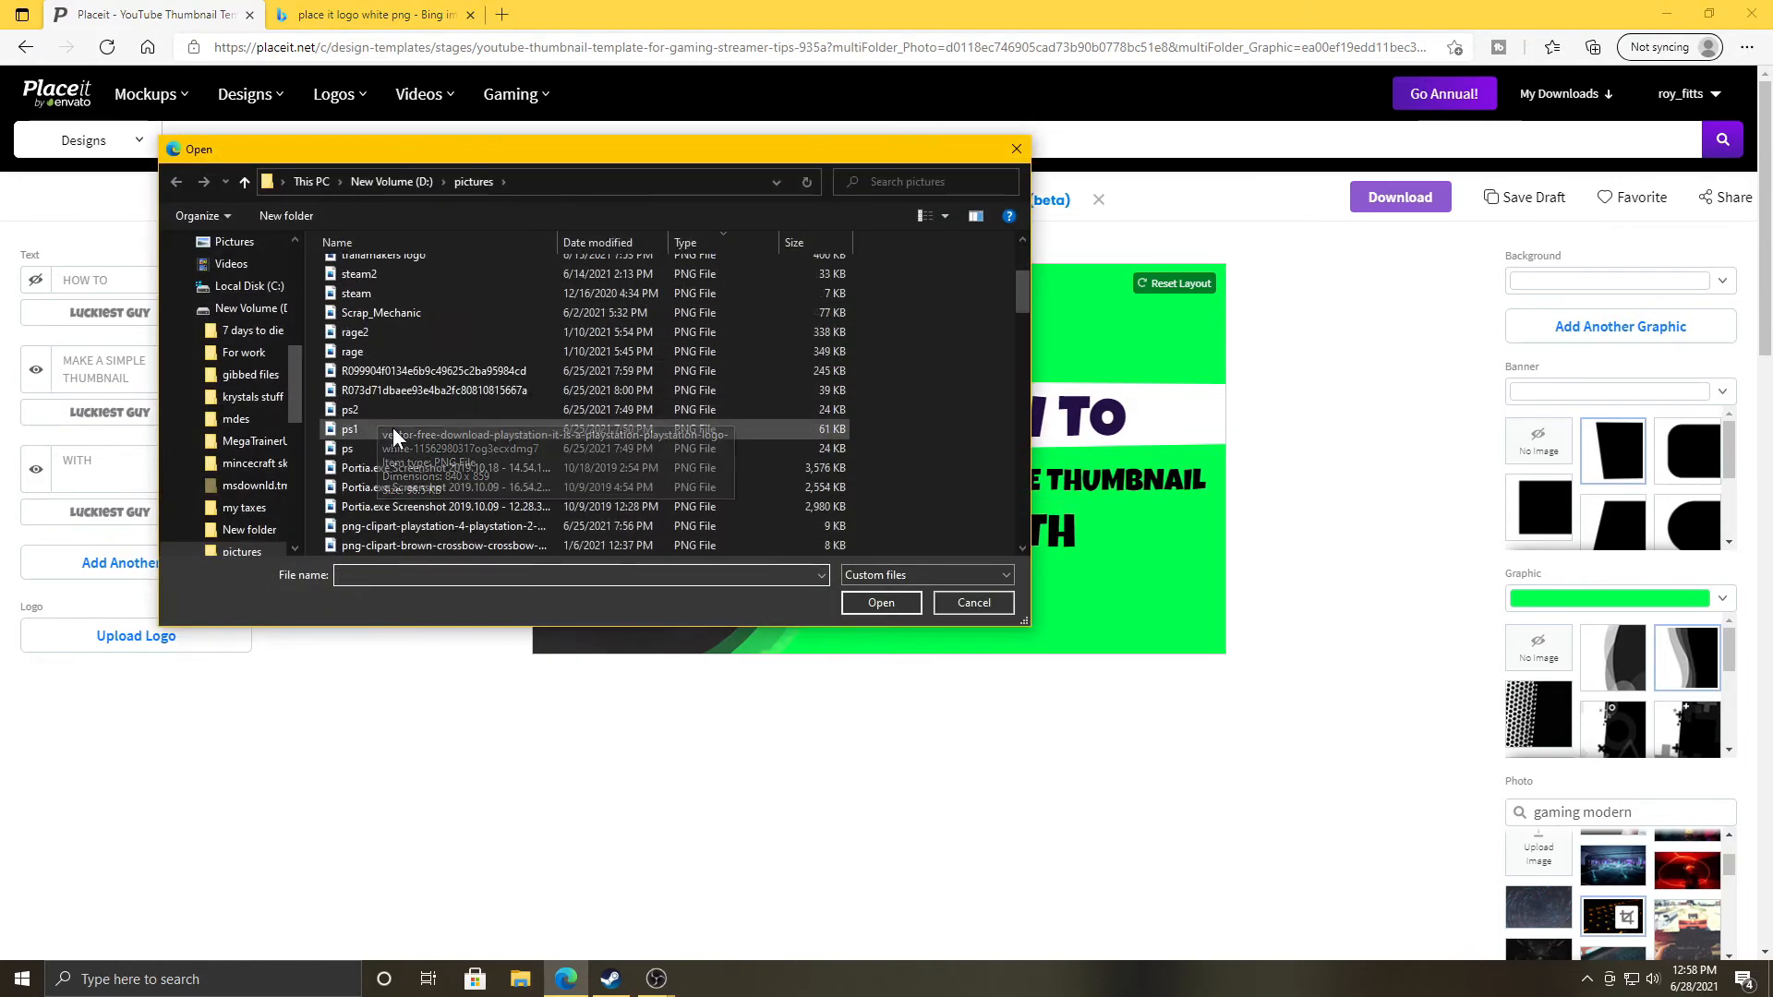
scroll(453, 478, down, 1)
click(450, 450)
click(877, 605)
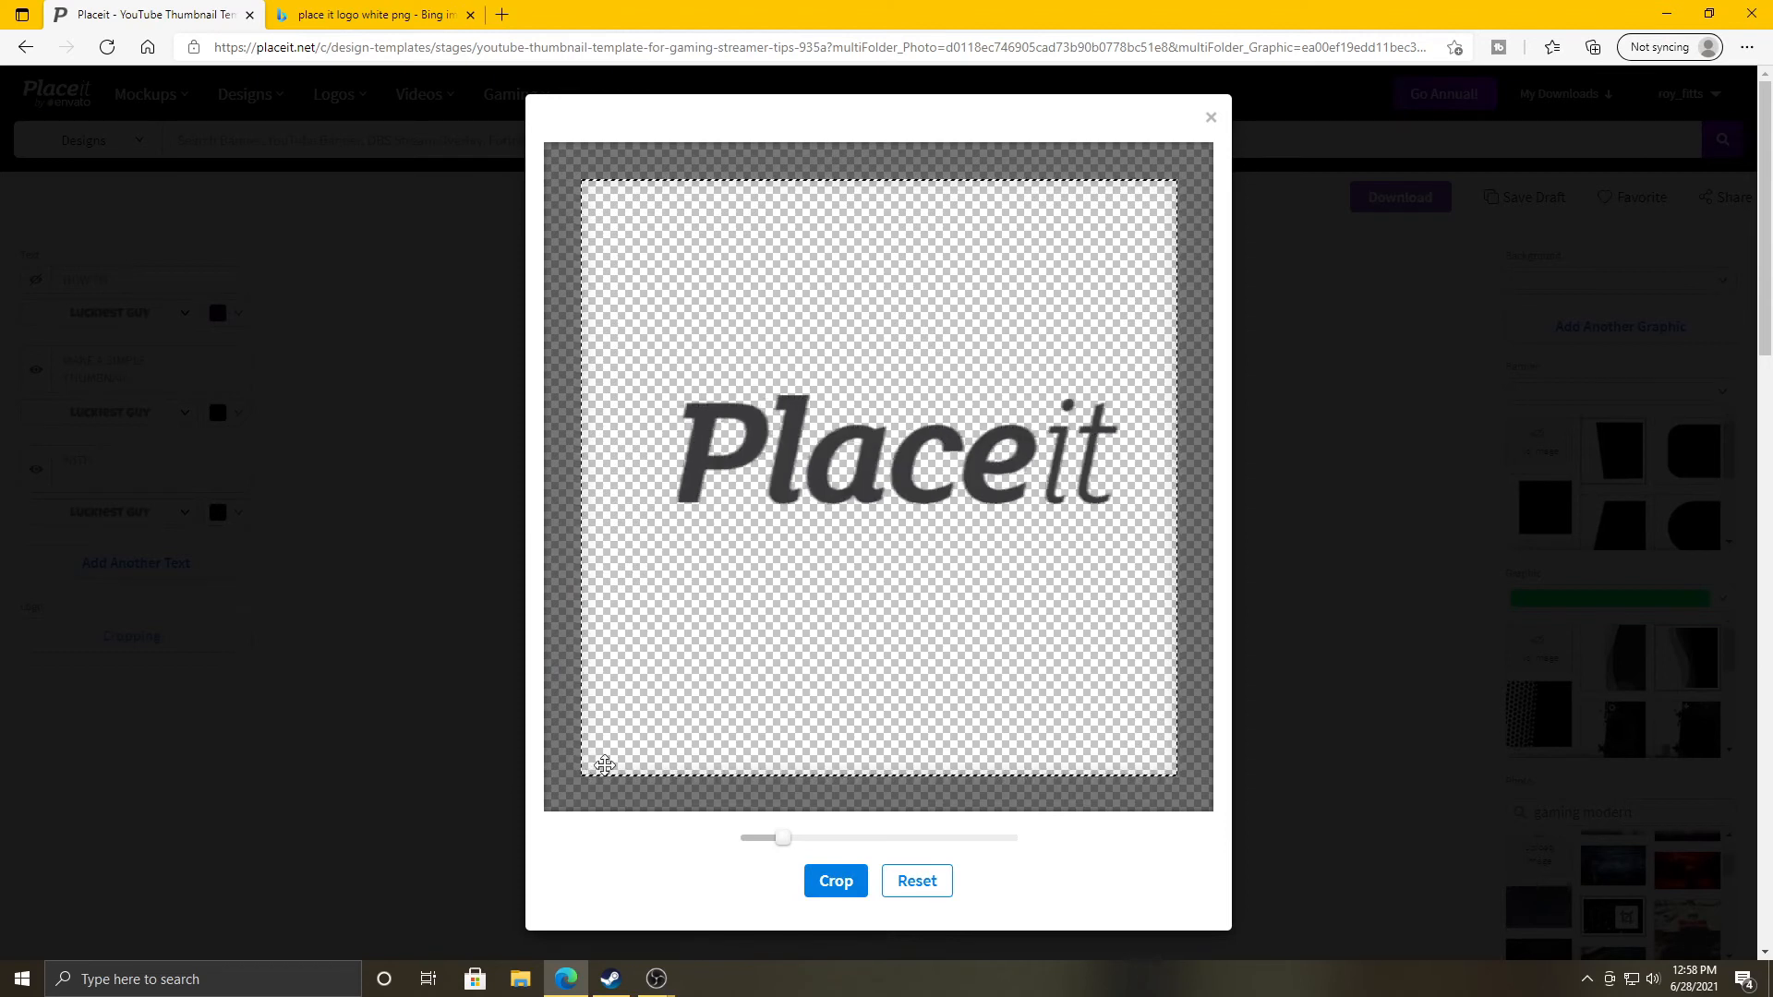
Accept the logo crop and position the logo just beneath the WITH line.
click(836, 880)
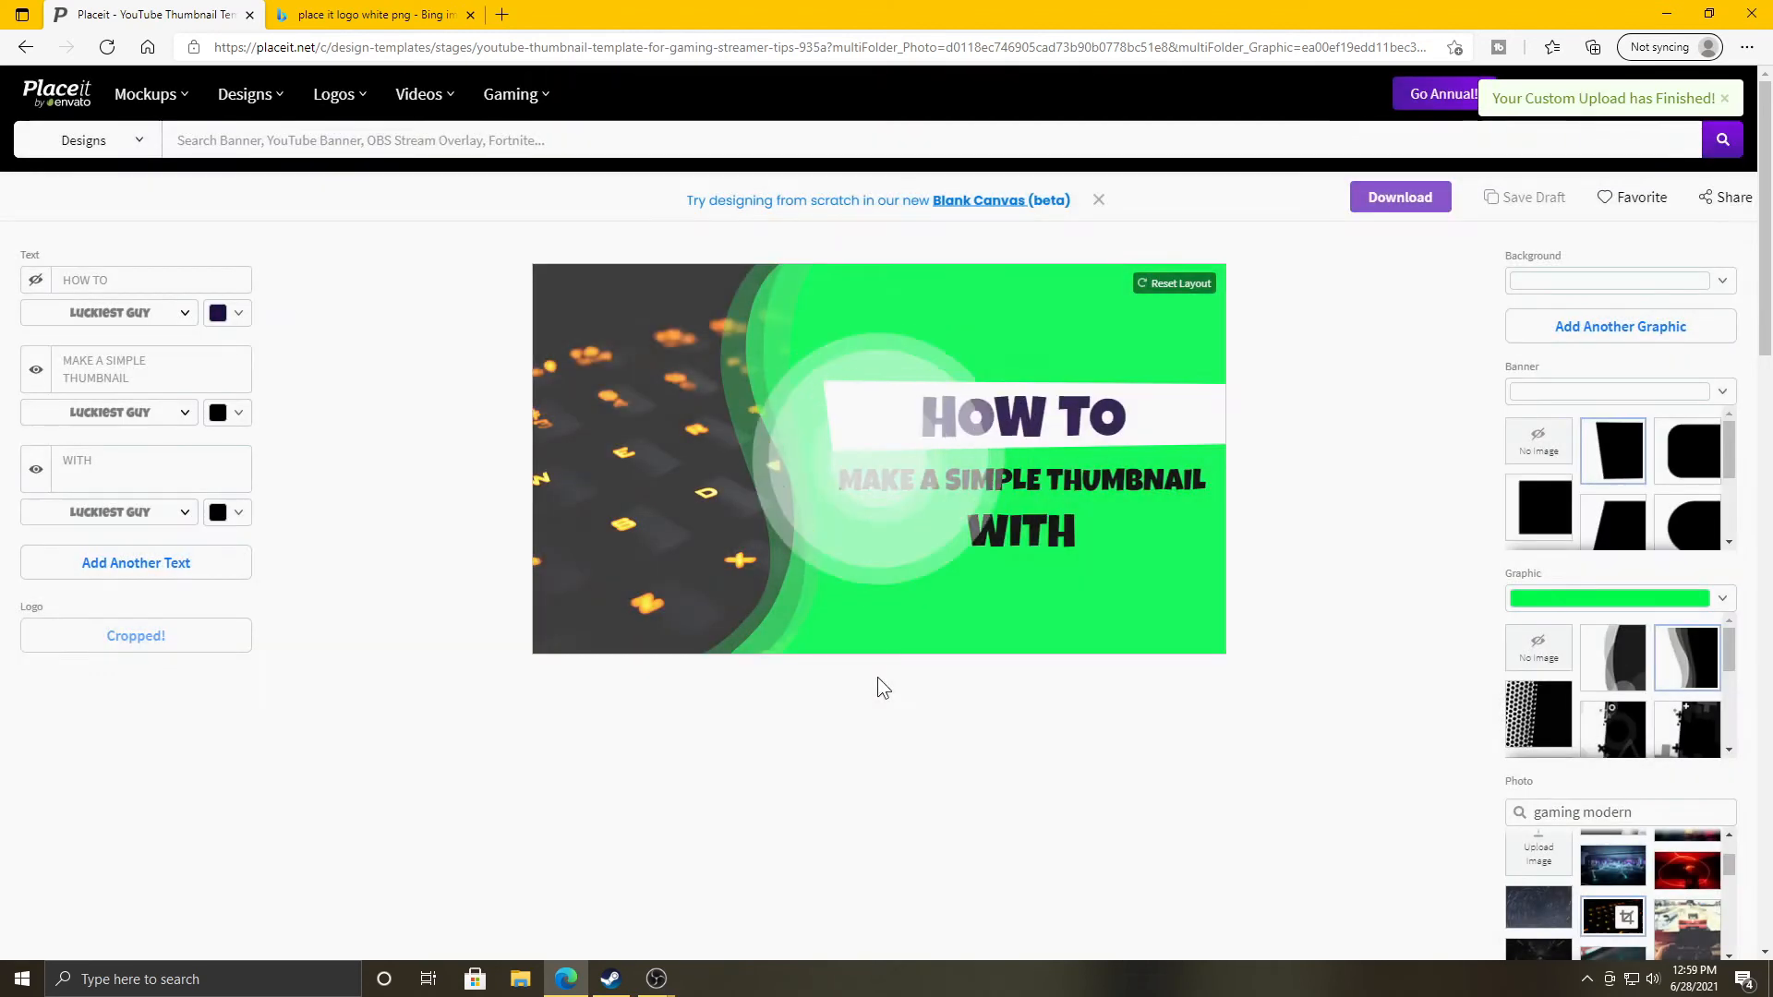
drag(882, 393, 982, 590)
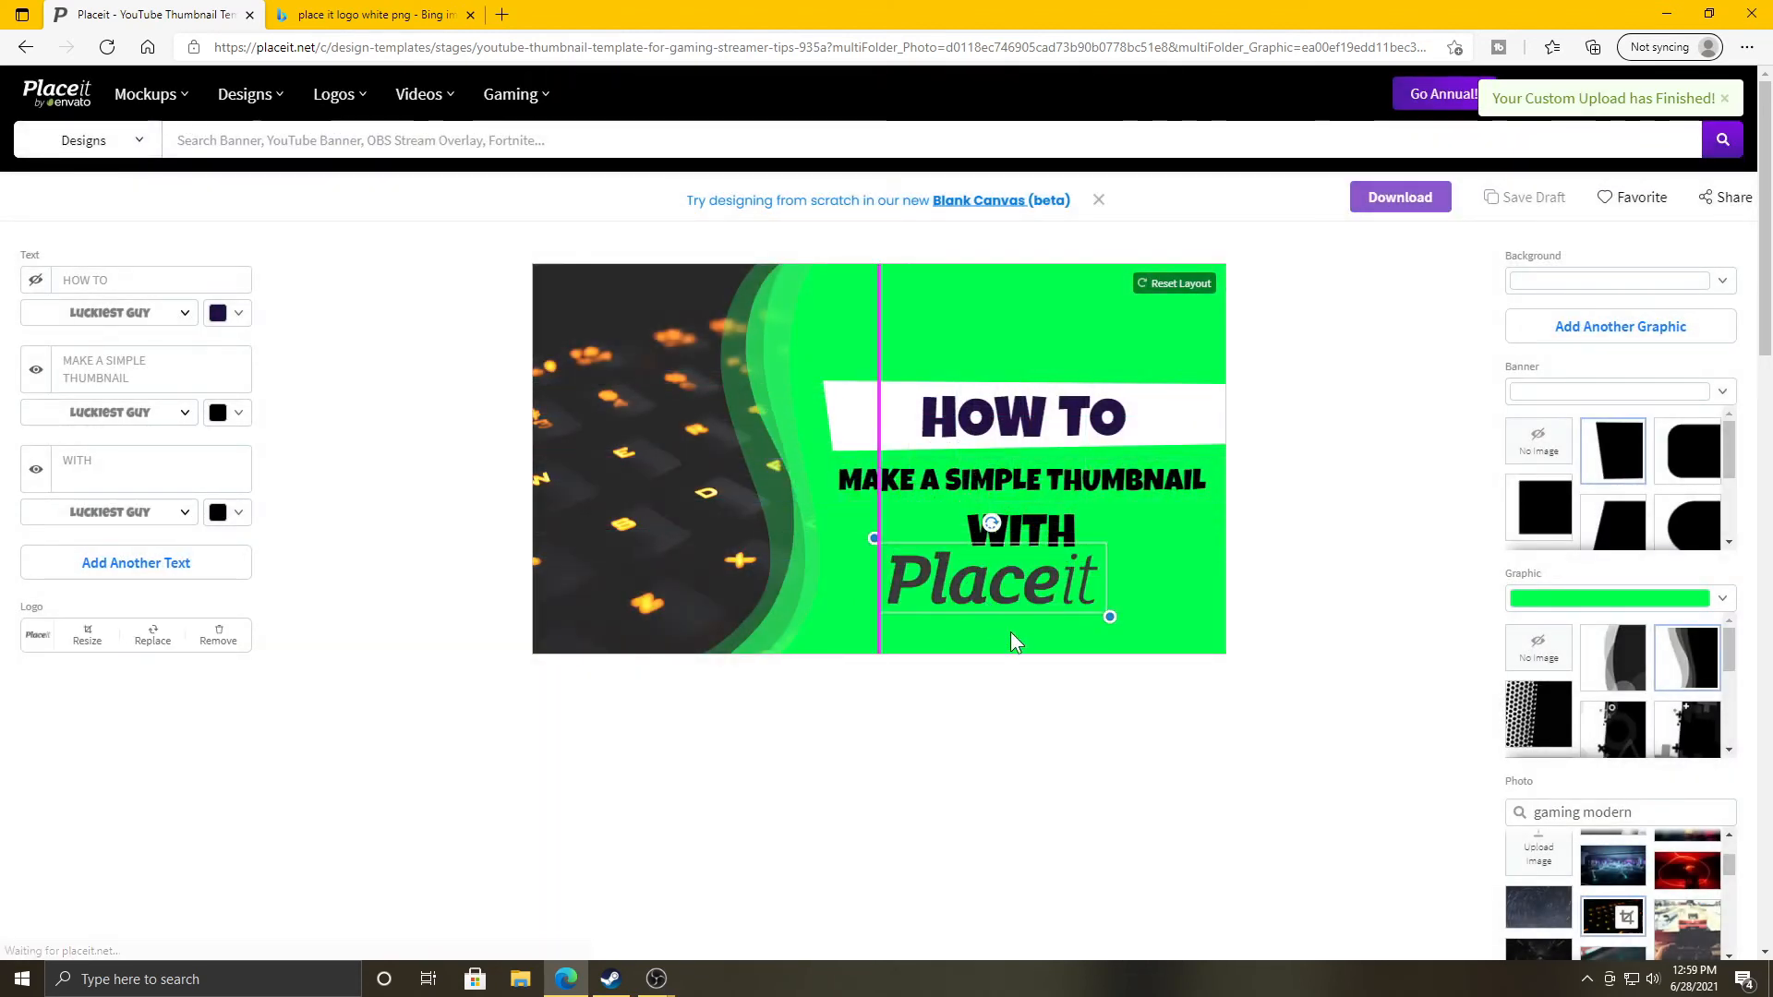
drag(871, 385, 1024, 602)
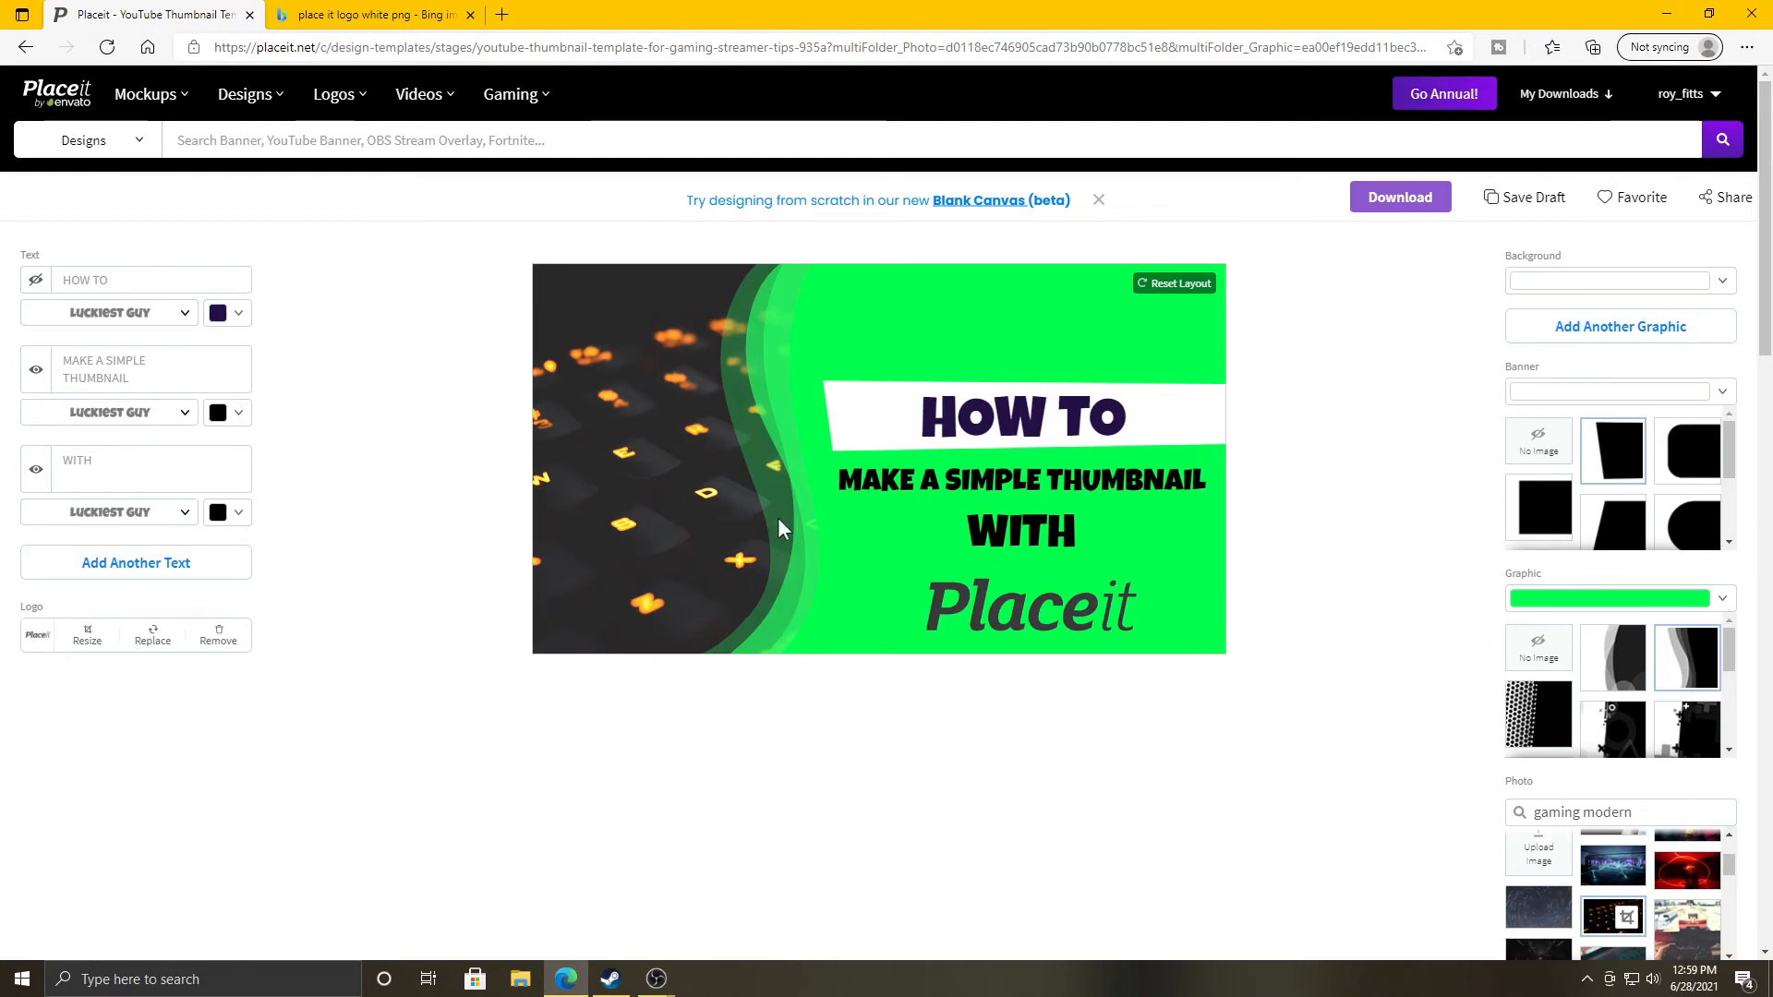
scroll(1453, 582, down, 5)
scroll(1445, 602, up, 5)
click(1575, 399)
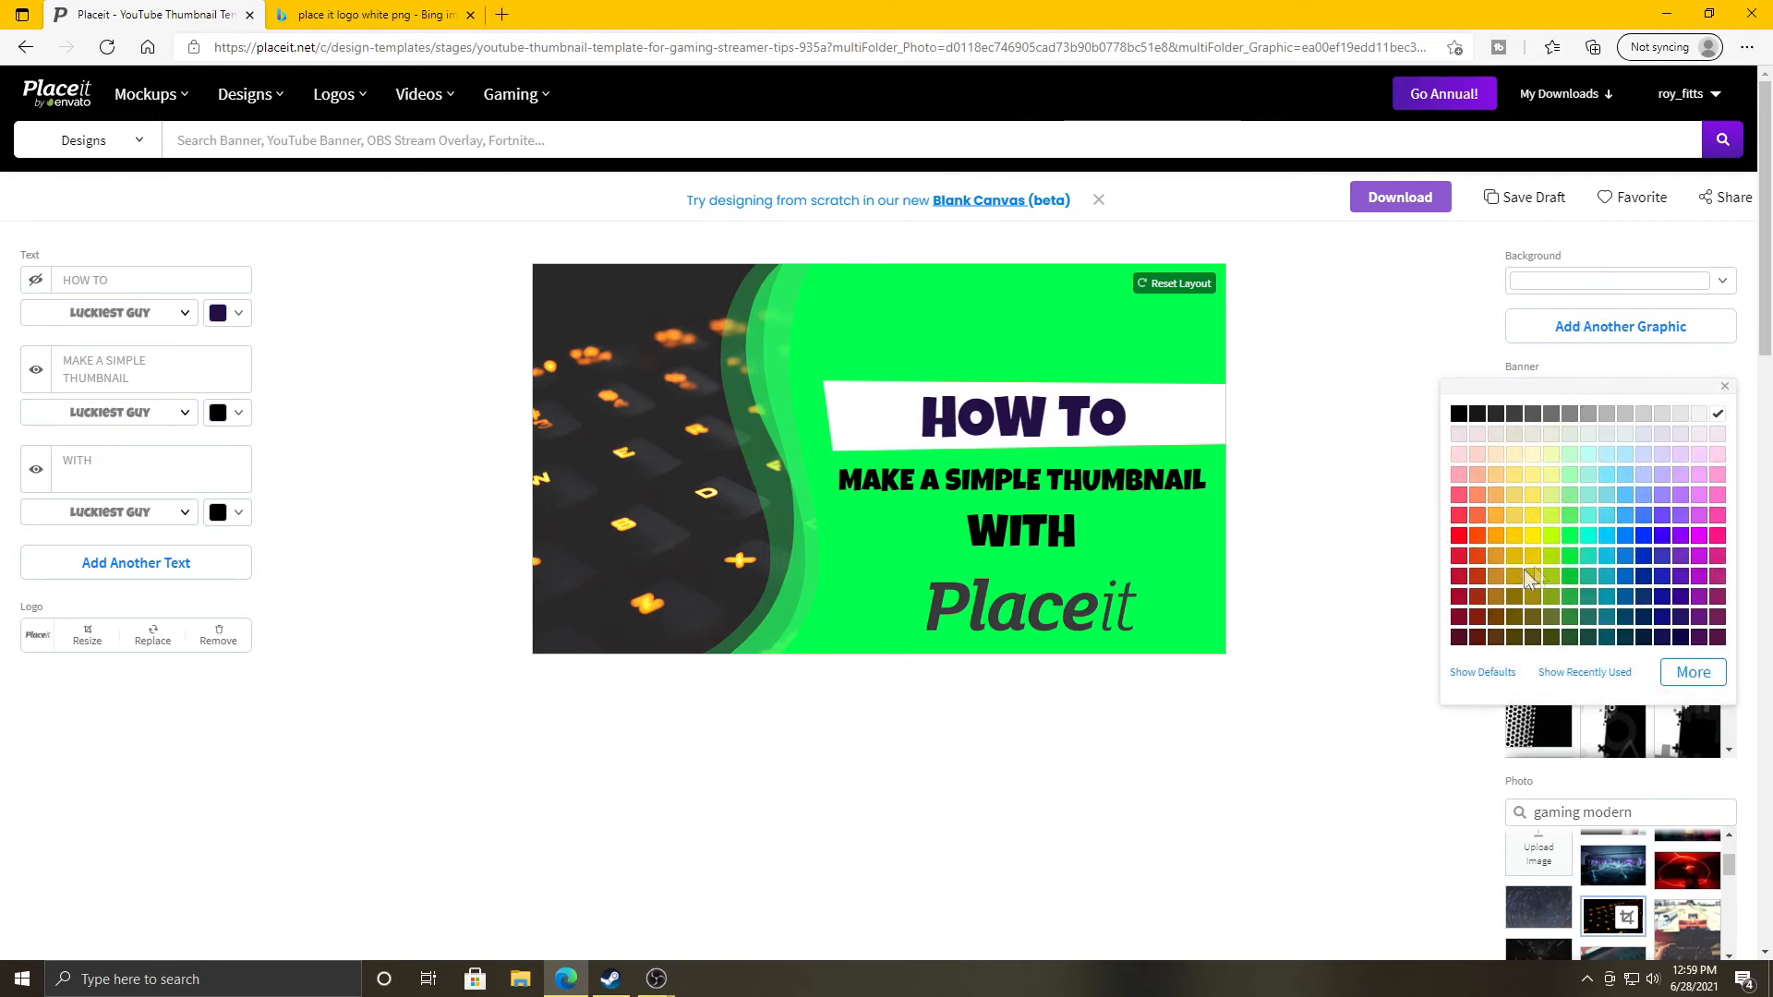
click(1459, 414)
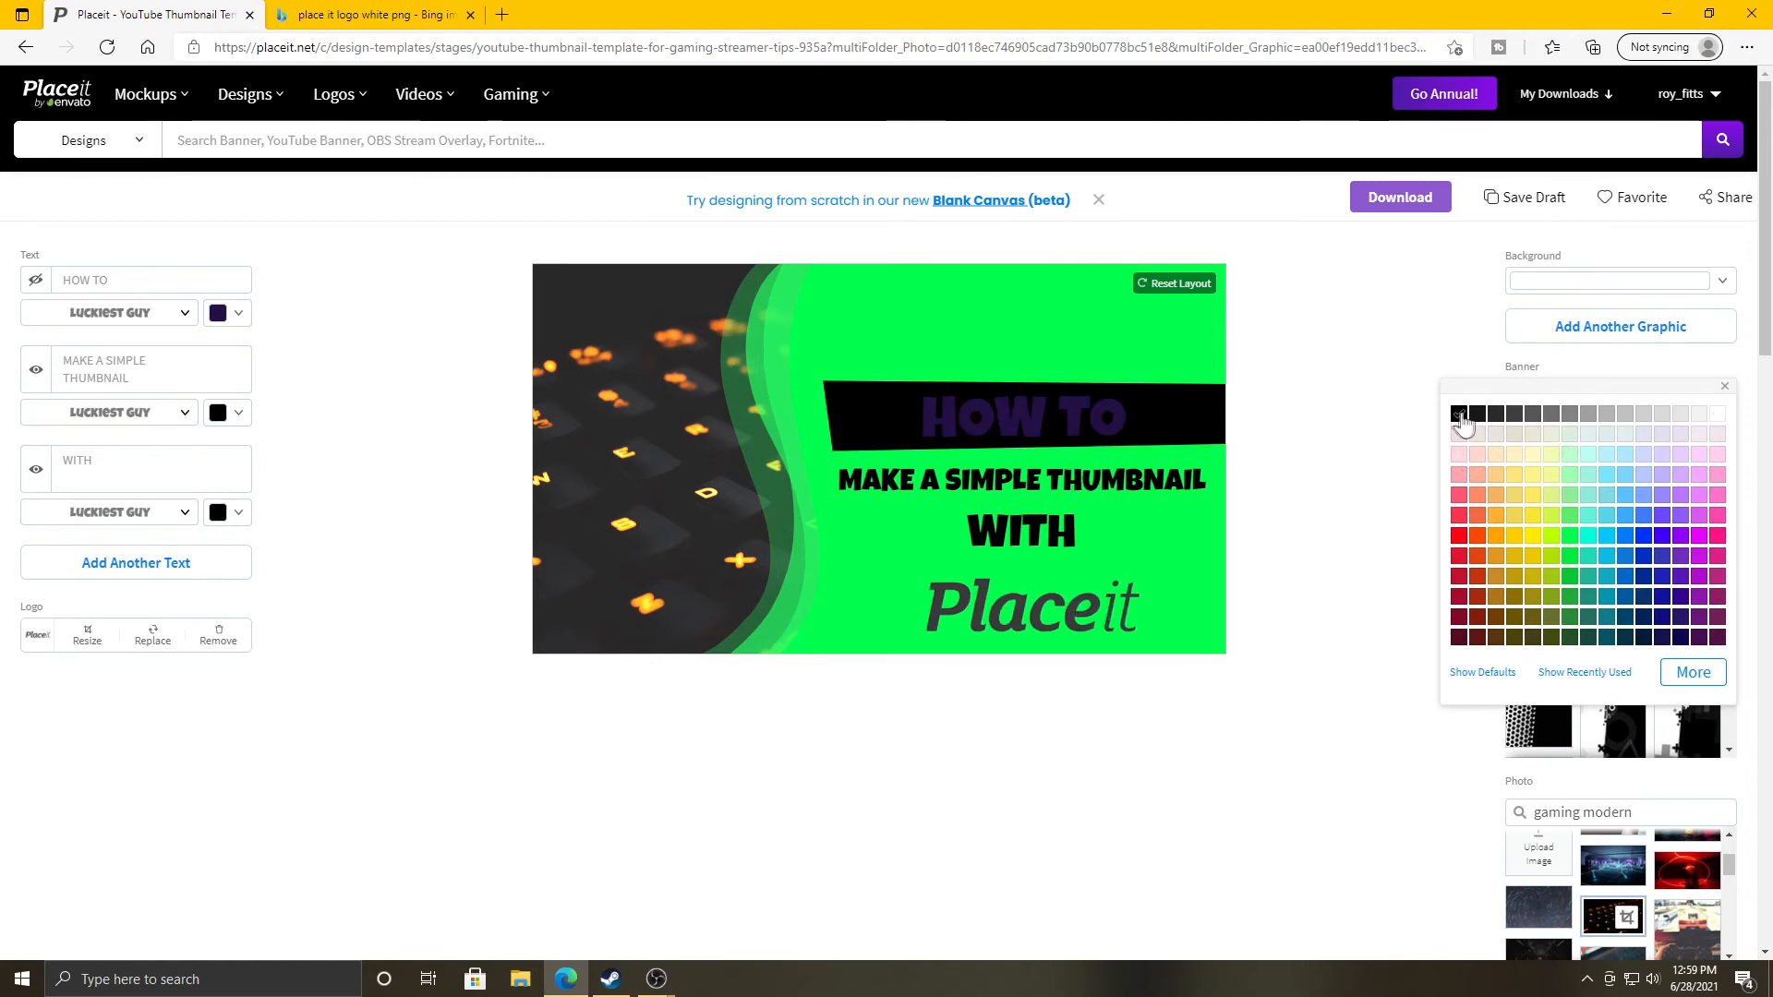
click(1460, 538)
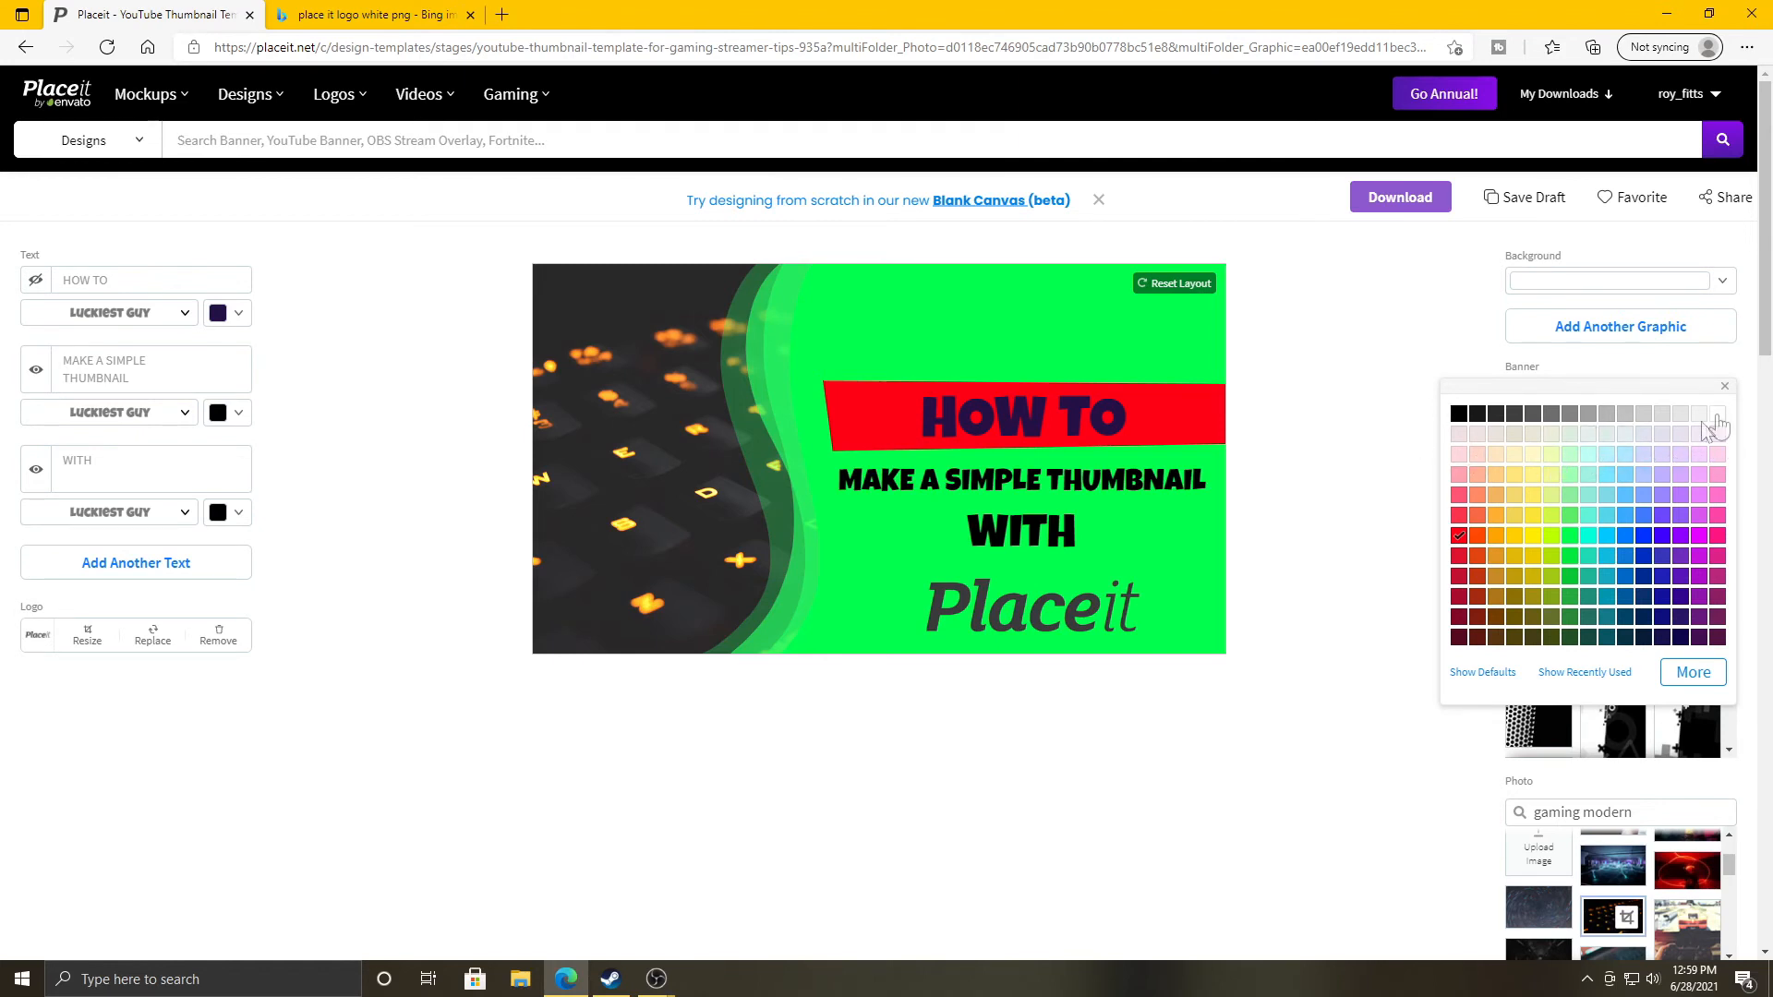
click(1627, 538)
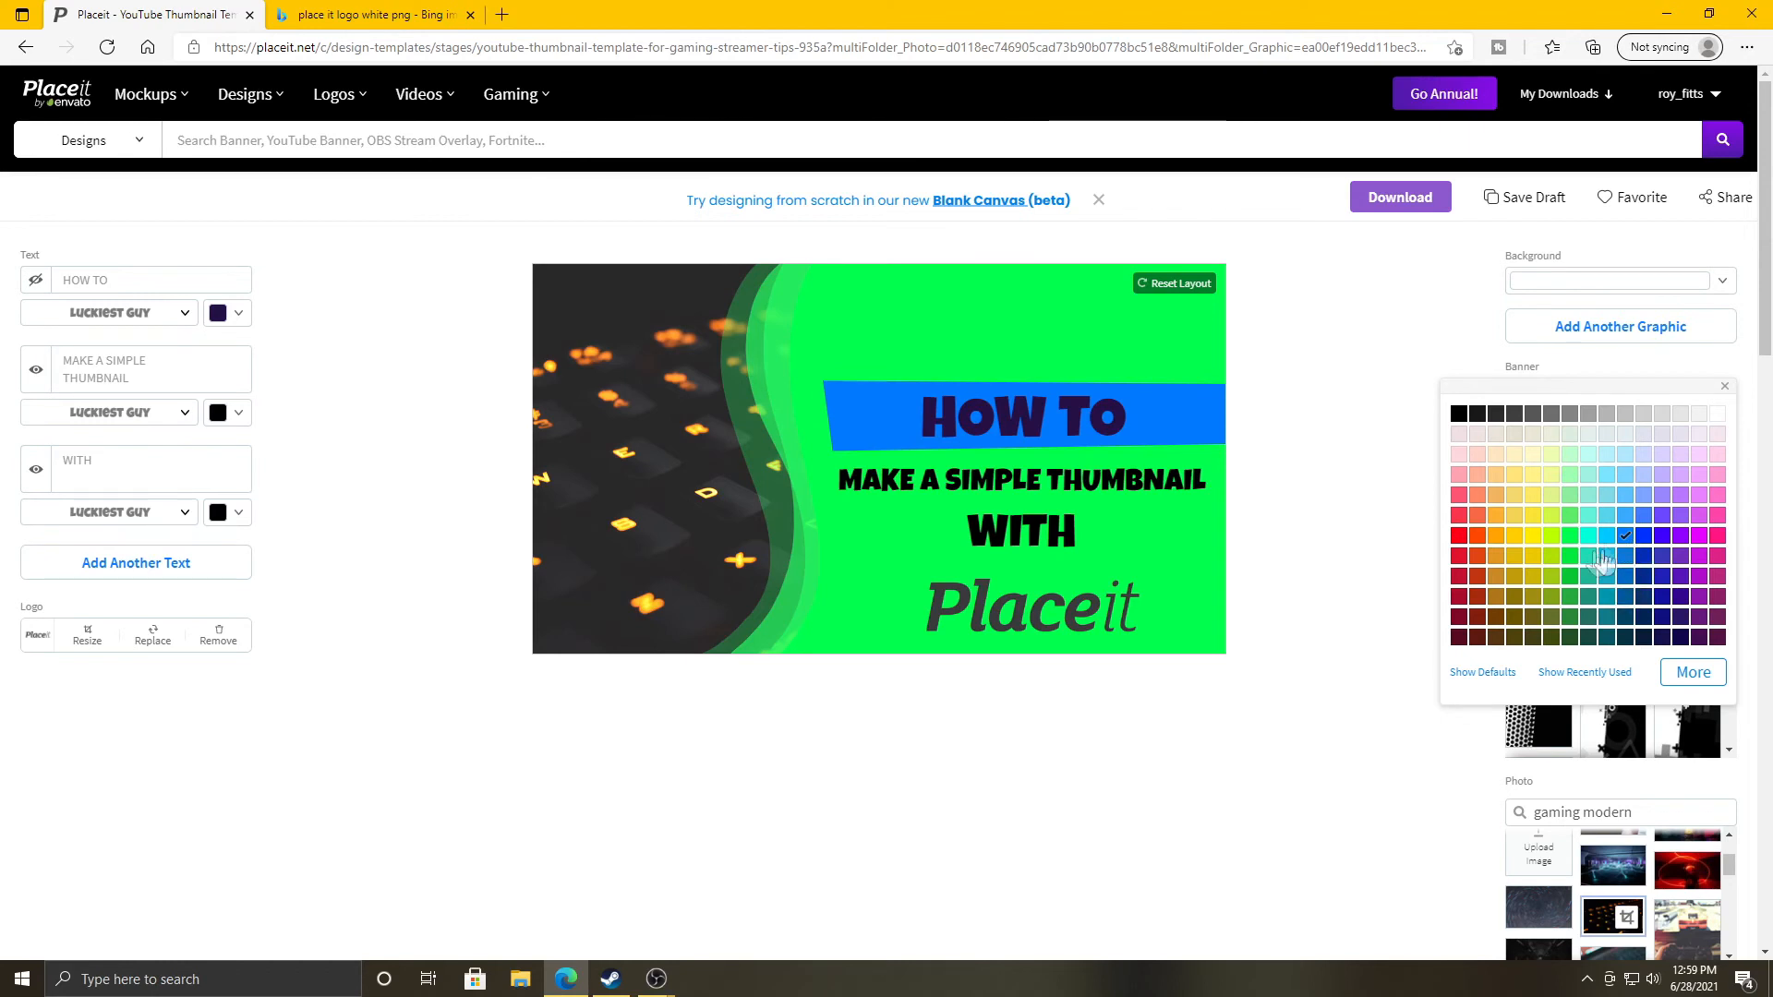
click(1594, 540)
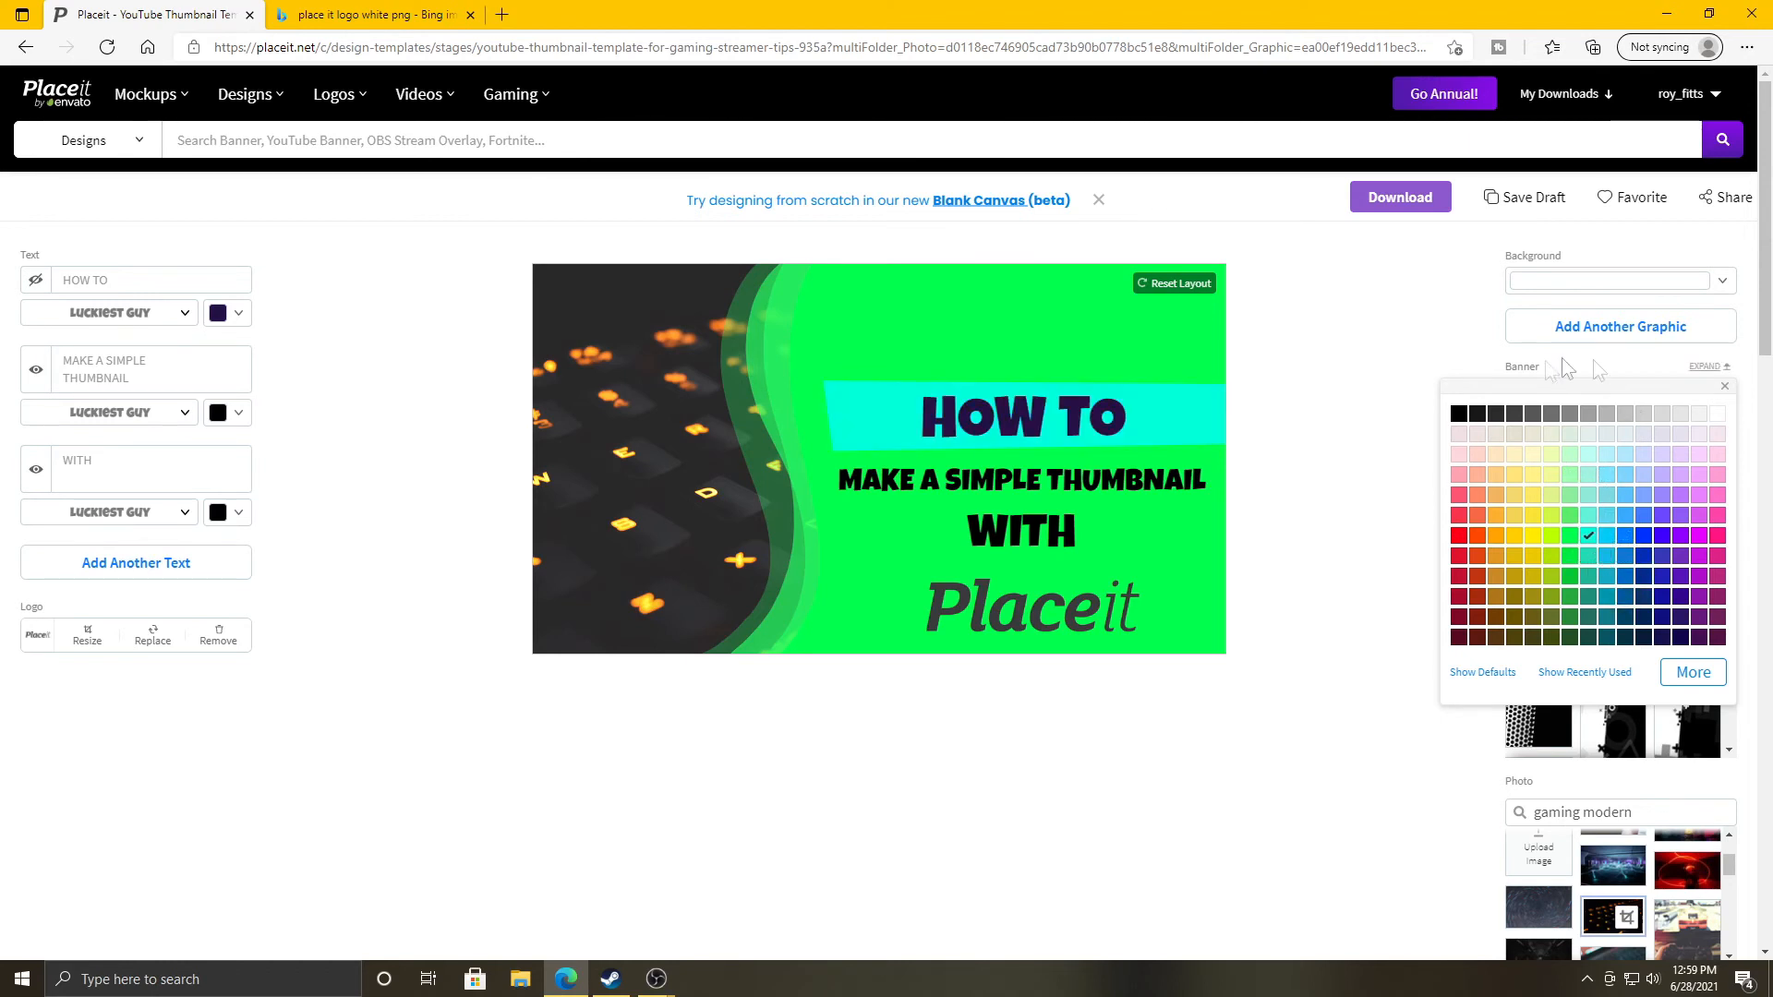
click(1460, 415)
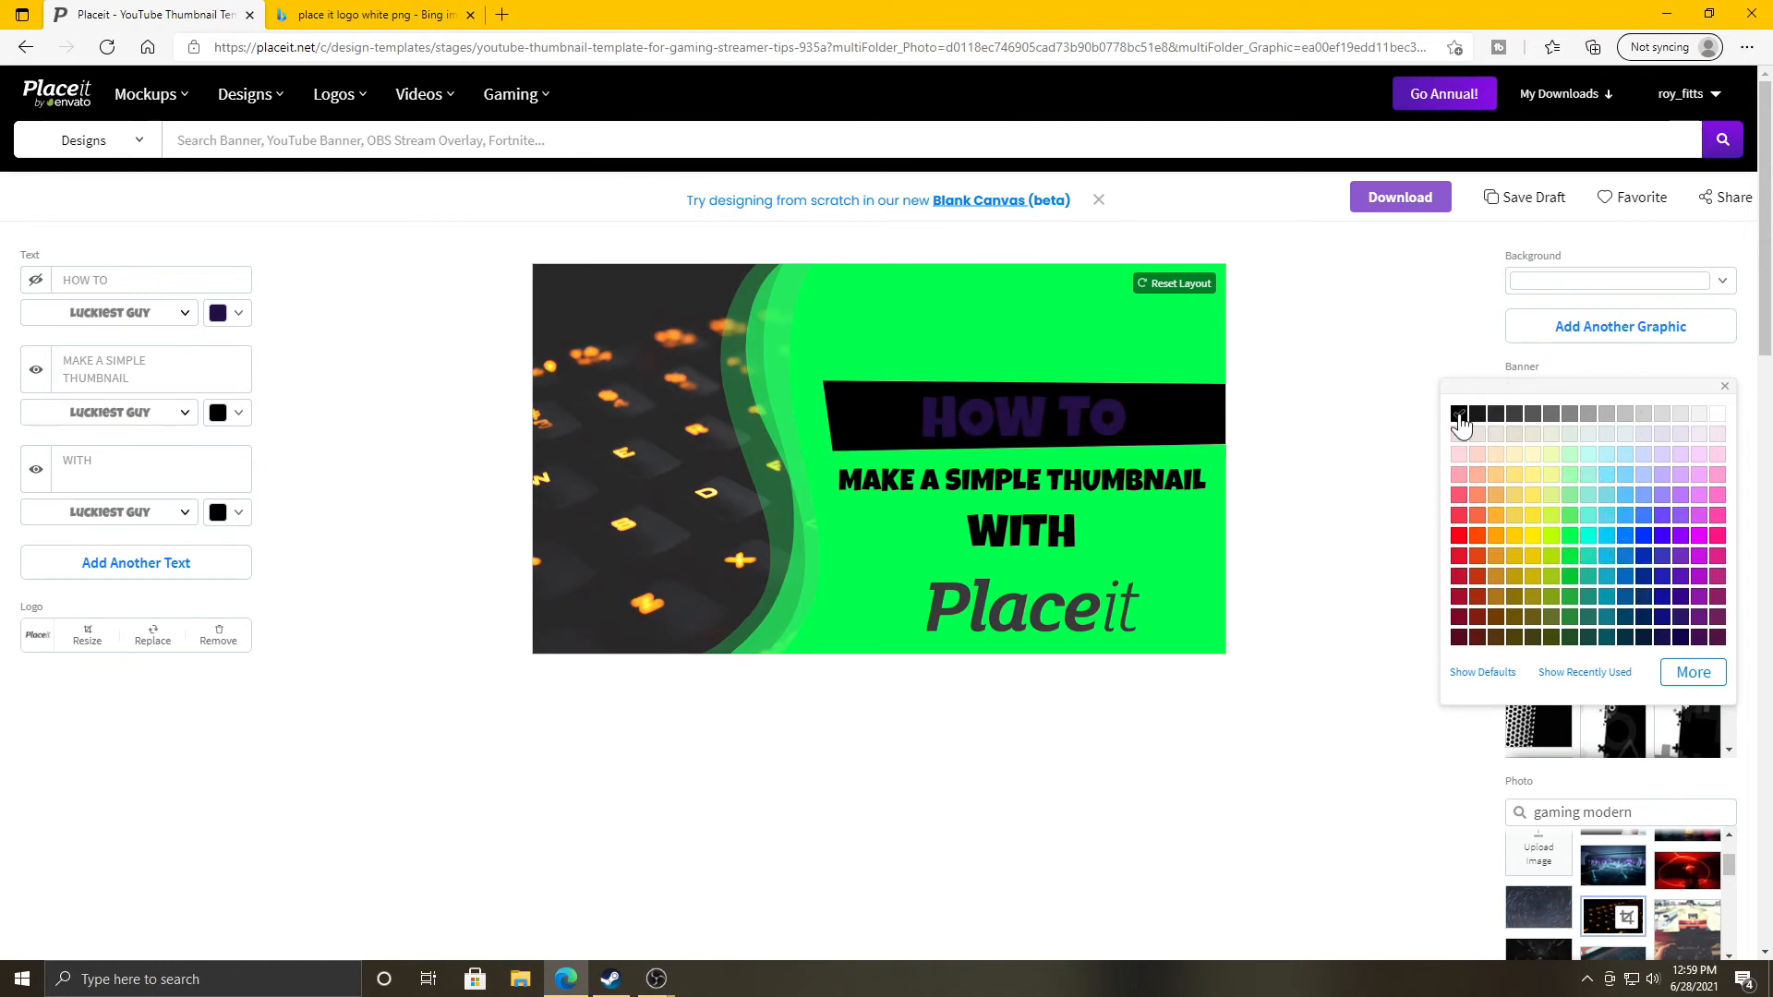
click(1718, 415)
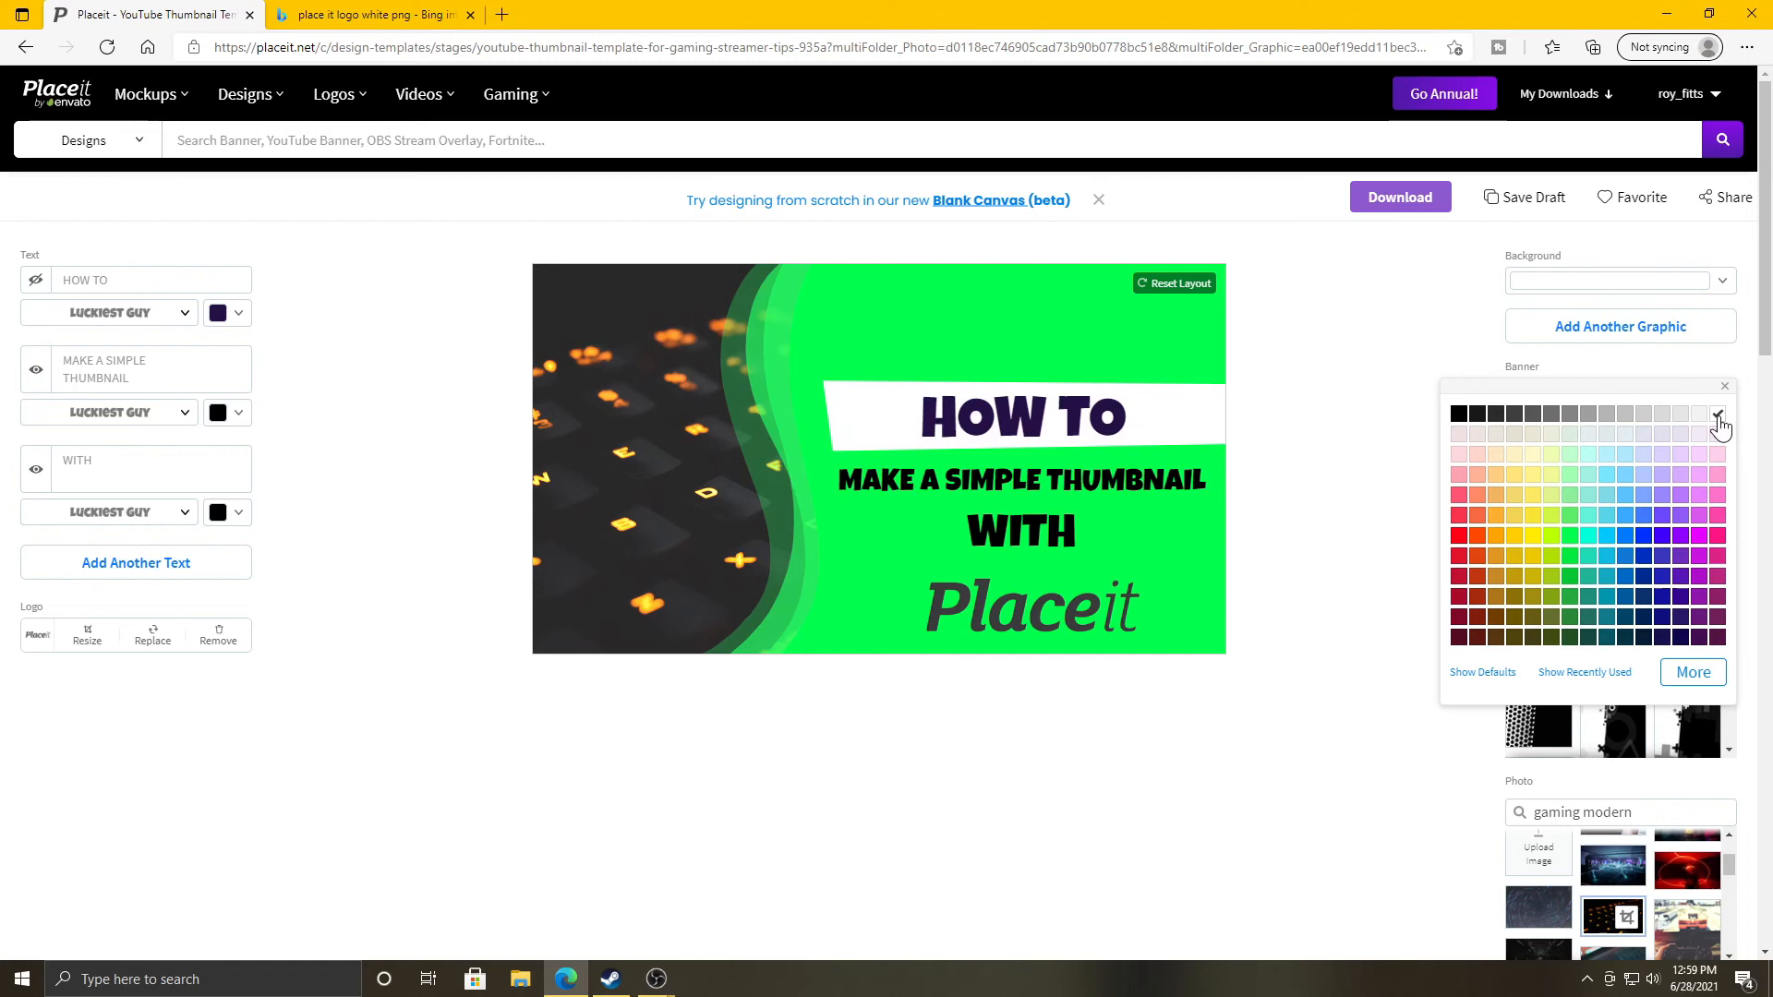
click(1323, 433)
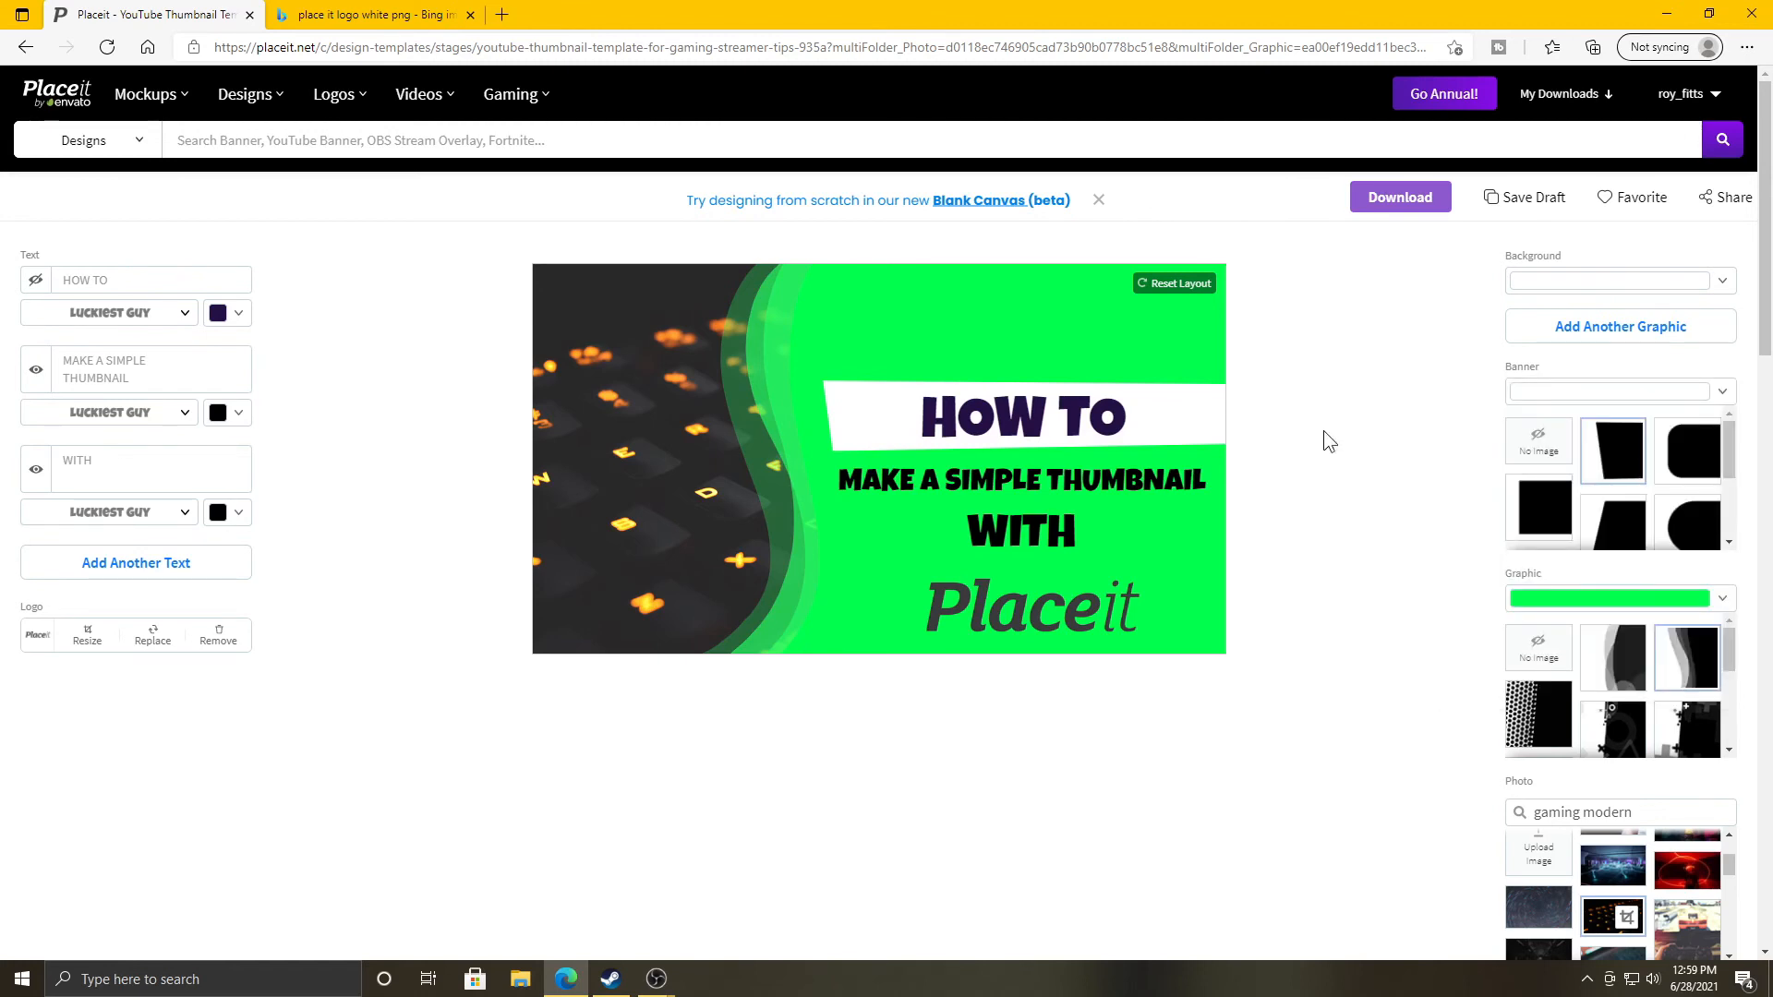